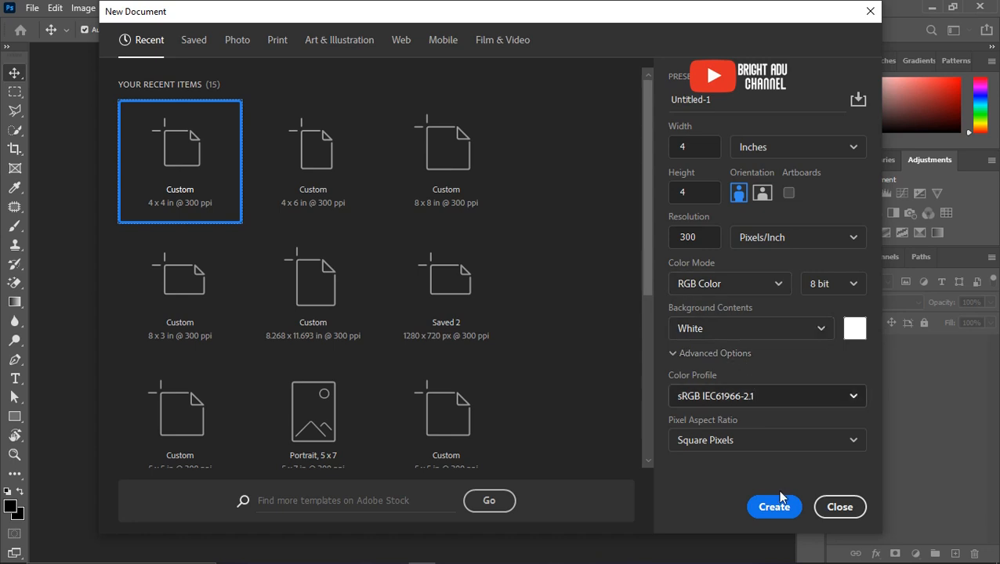
Create a 4 × 4 inch, 300 ppi RGB document with a white background and add vertical and horizontal guides at 50 percent
left_click(770, 510)
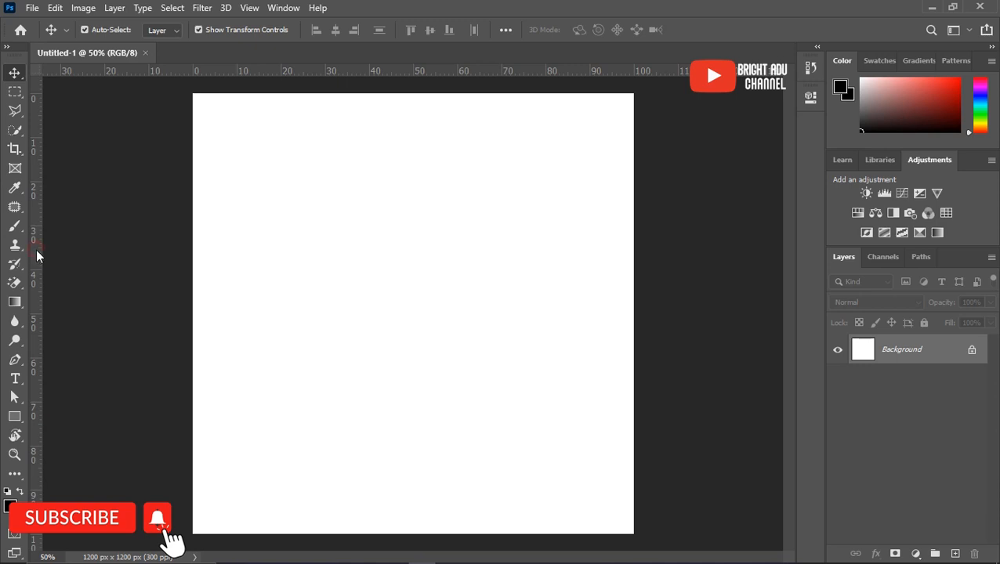
left_click_drag(36, 249, 415, 274)
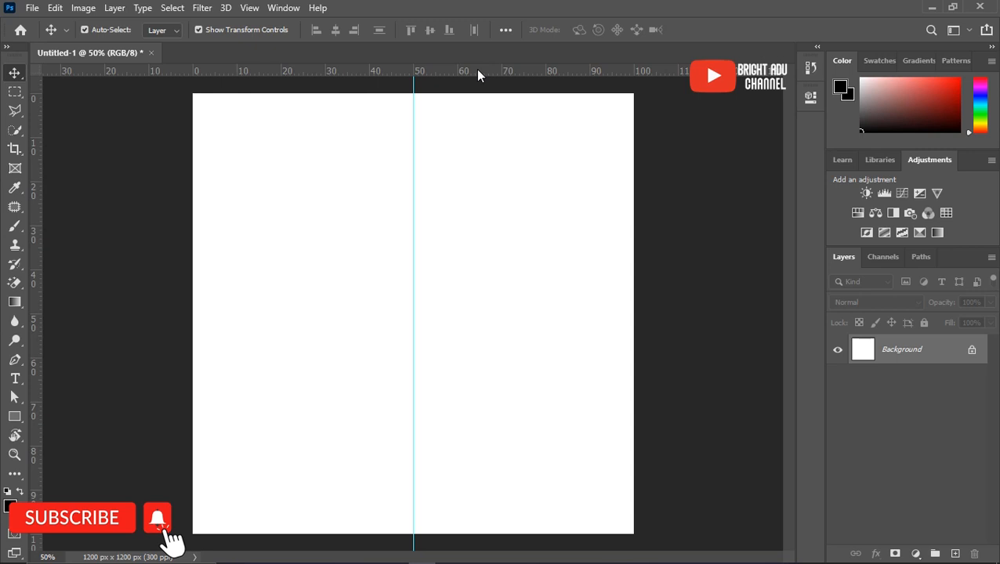
left_click_drag(478, 75, 484, 314)
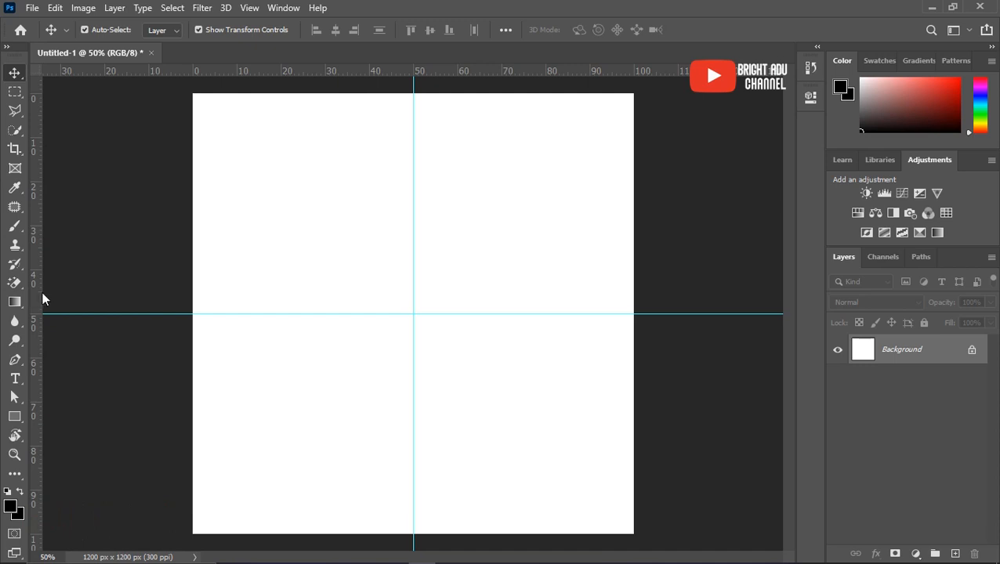
right_click(36, 298)
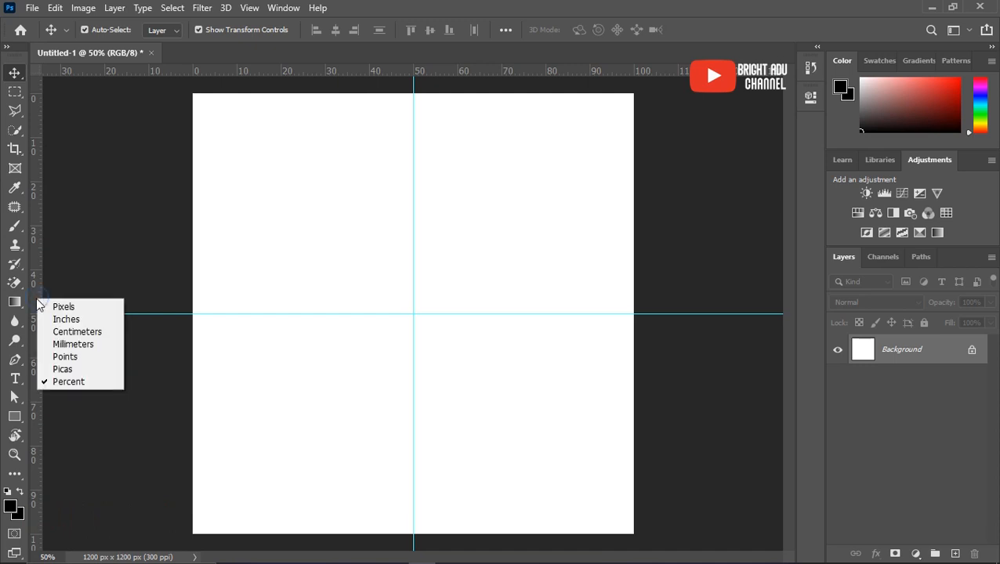
left_click(56, 383)
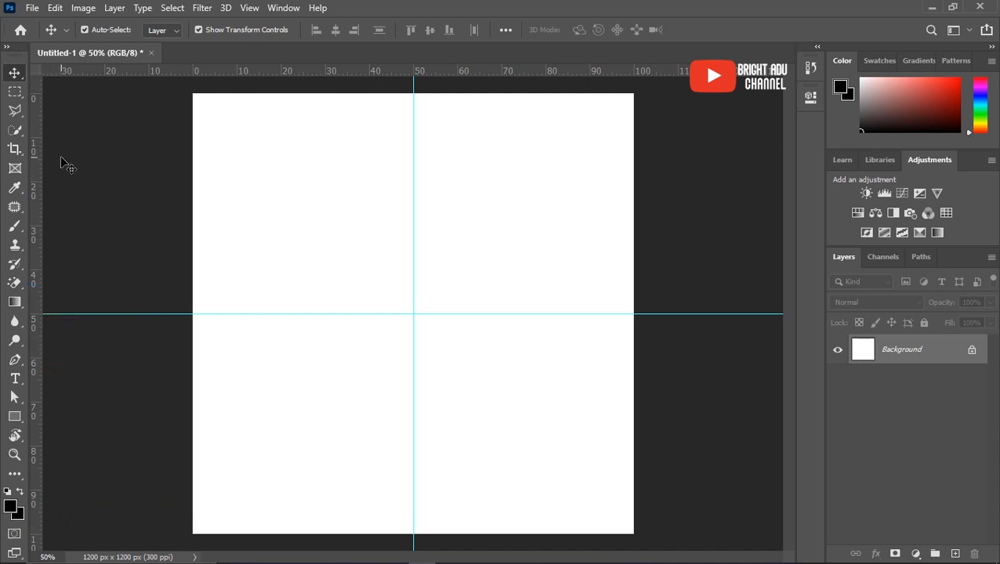
left_click(250, 8)
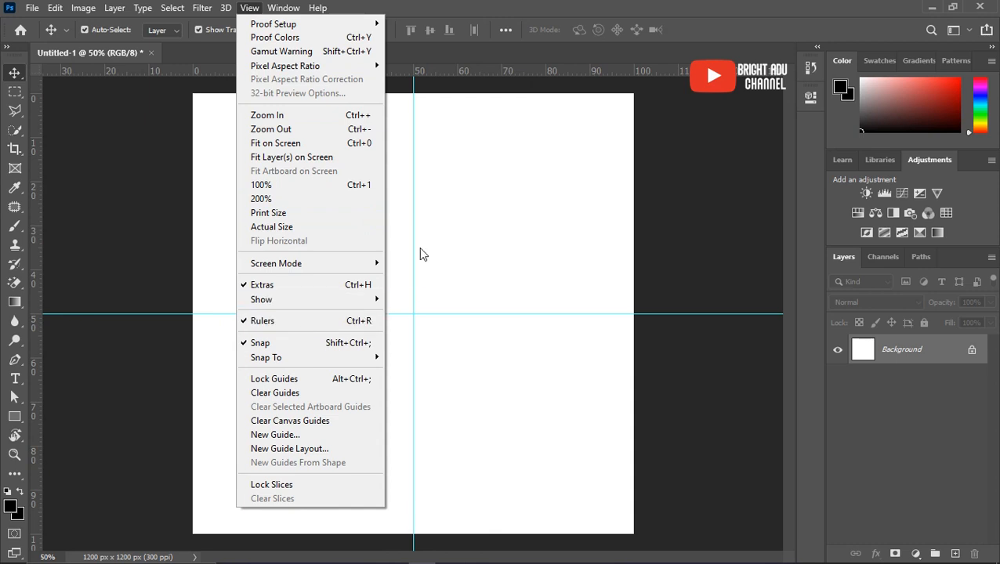
left_click(500, 248)
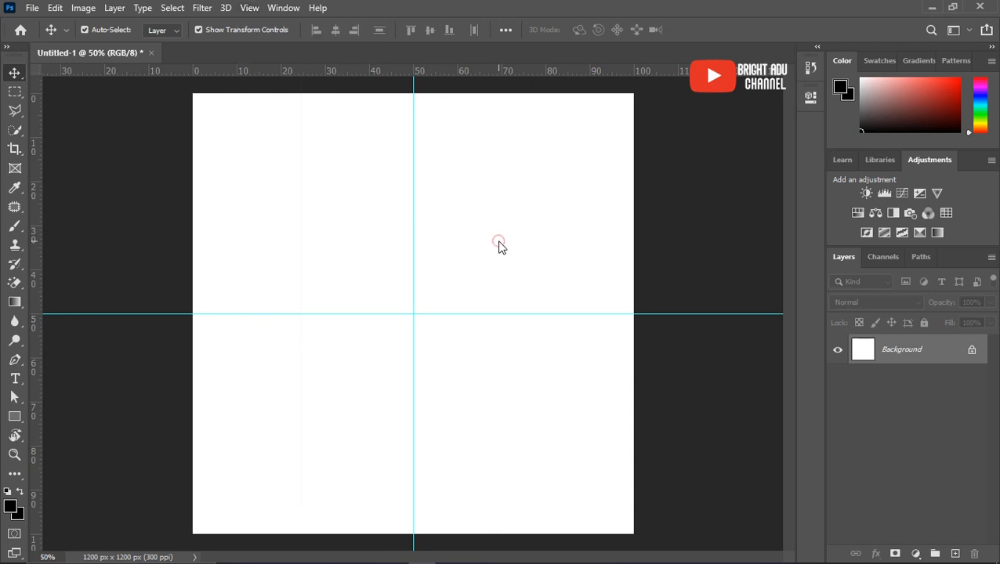
Draw a rectangle about 178 × 500 px at the canvas's upper edge, left of the vertical guide, and fill it with navy blue #01077D
left_click(14, 420)
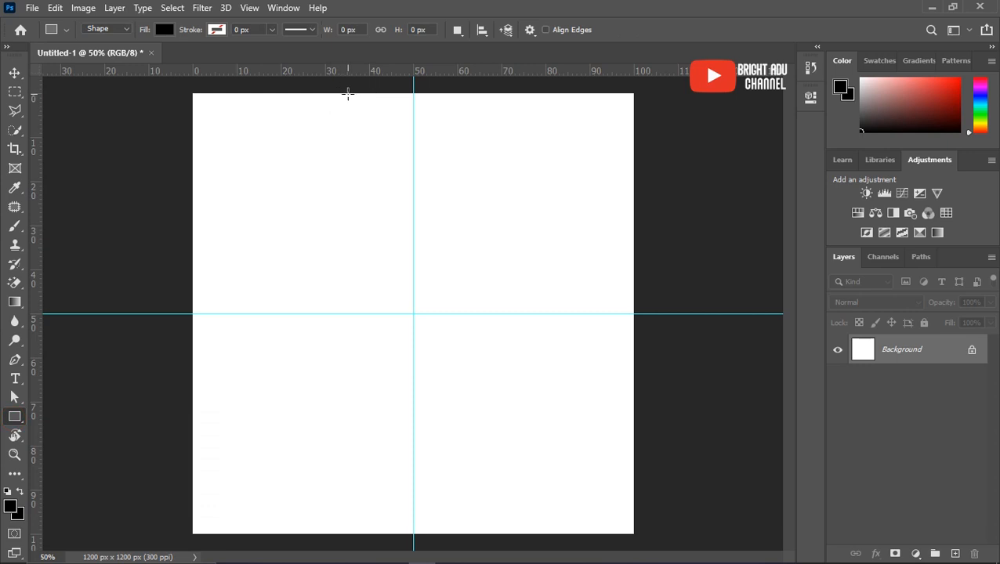
left_click_drag(348, 94, 408, 277)
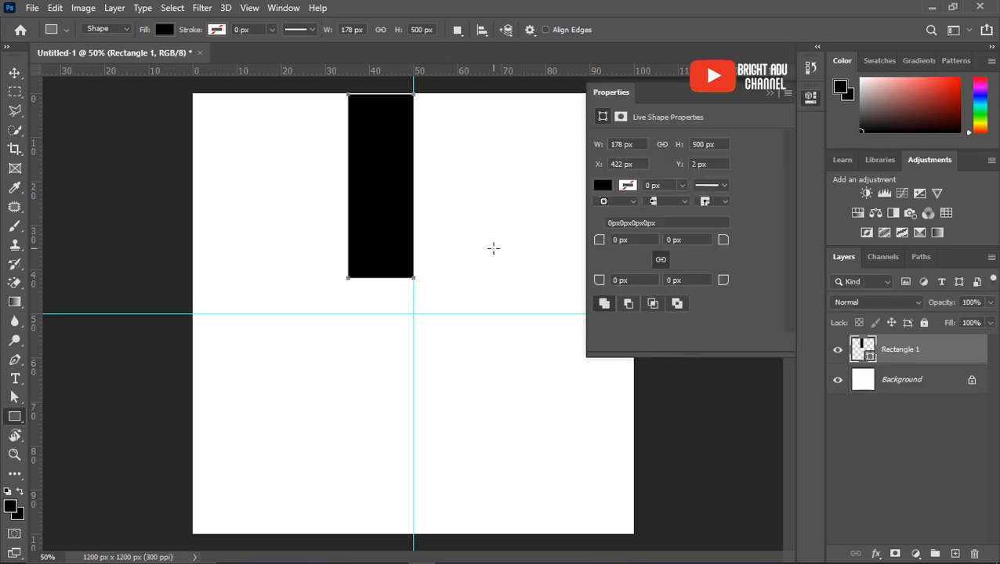
left_click(602, 186)
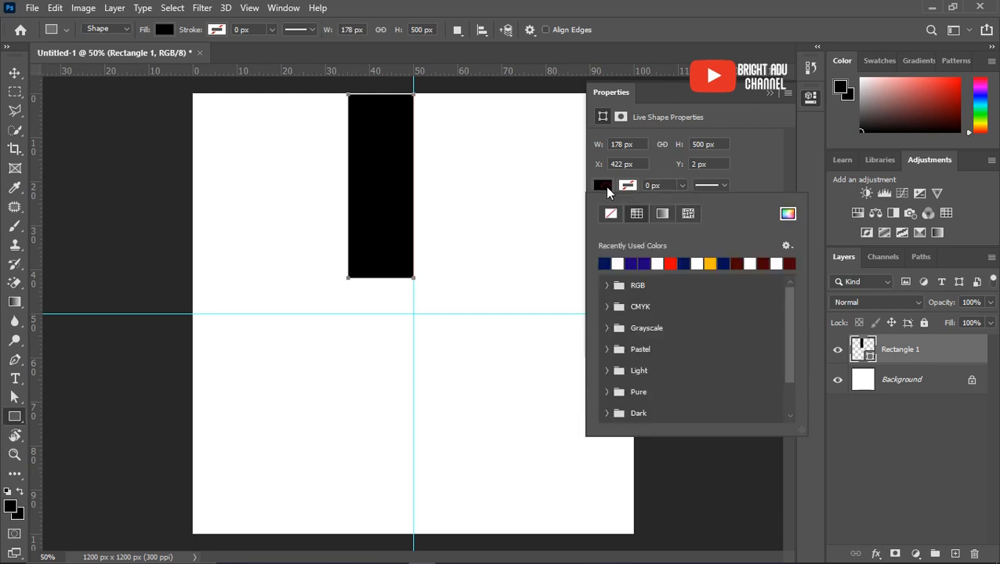
left_click(788, 214)
left_click(874, 450)
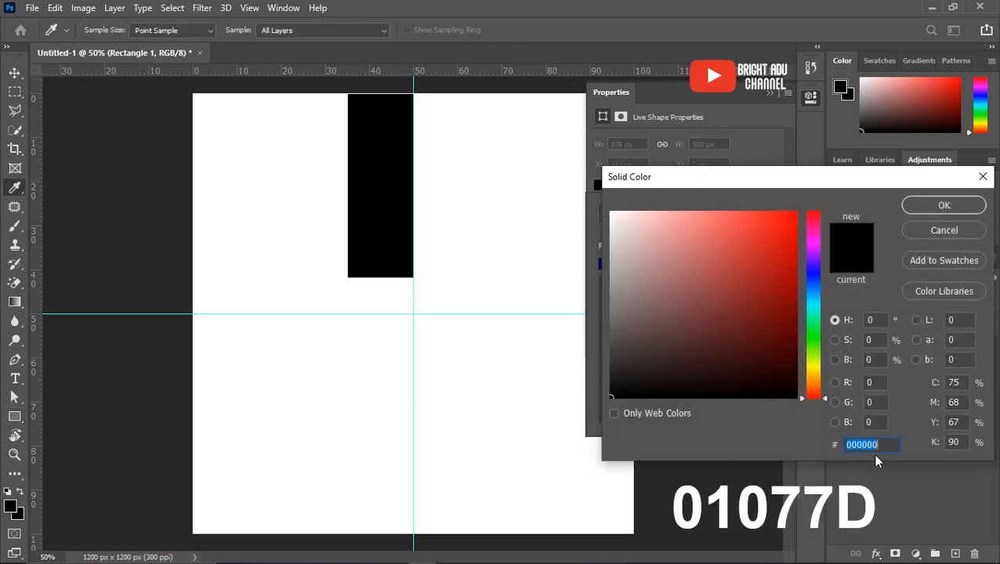
type("000080")
key("Return")
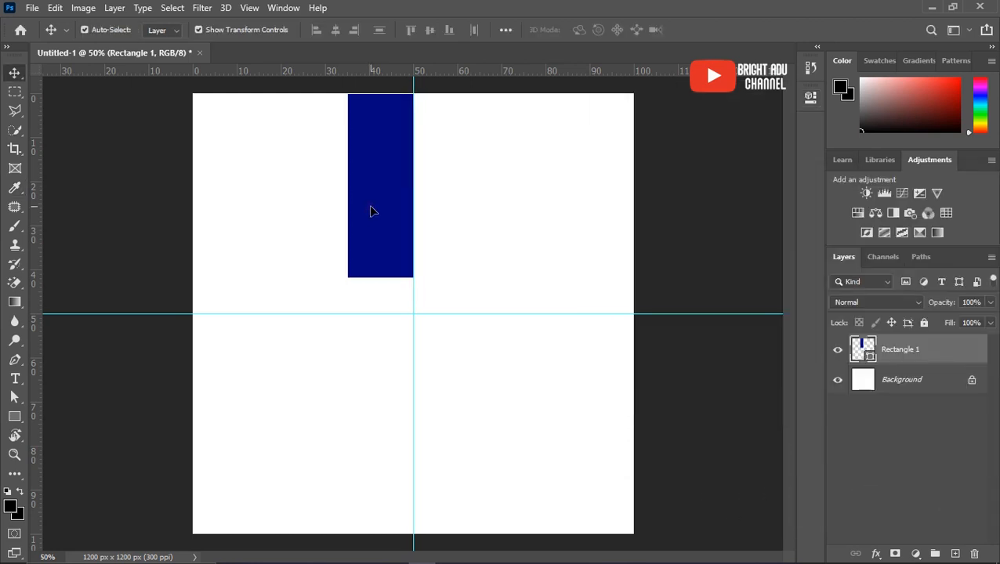
Move the navy rectangle to the right side of the vertical guide and place a duplicate of it on the left side
left_click_drag(372, 210, 431, 212)
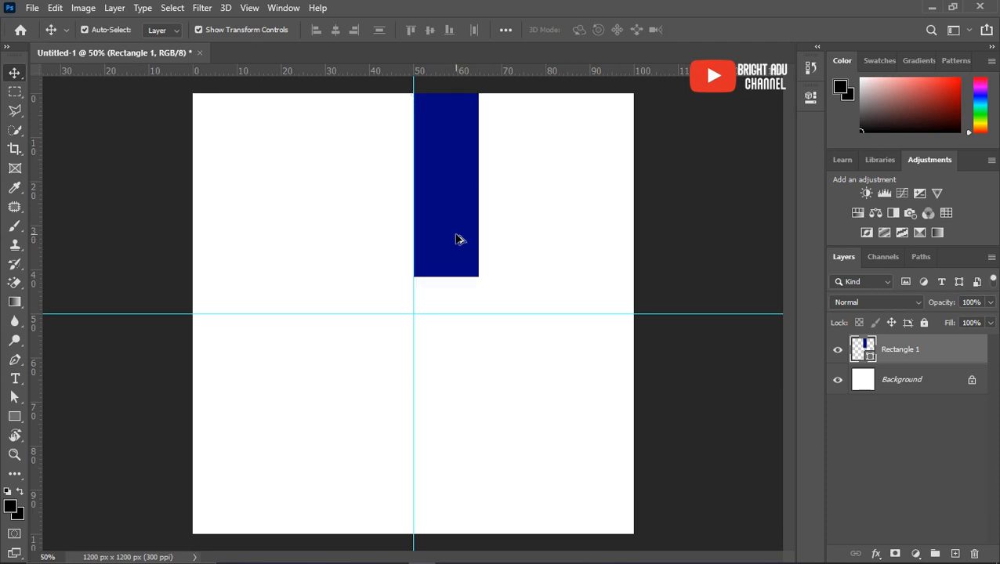
left_click_drag(458, 236, 391, 251)
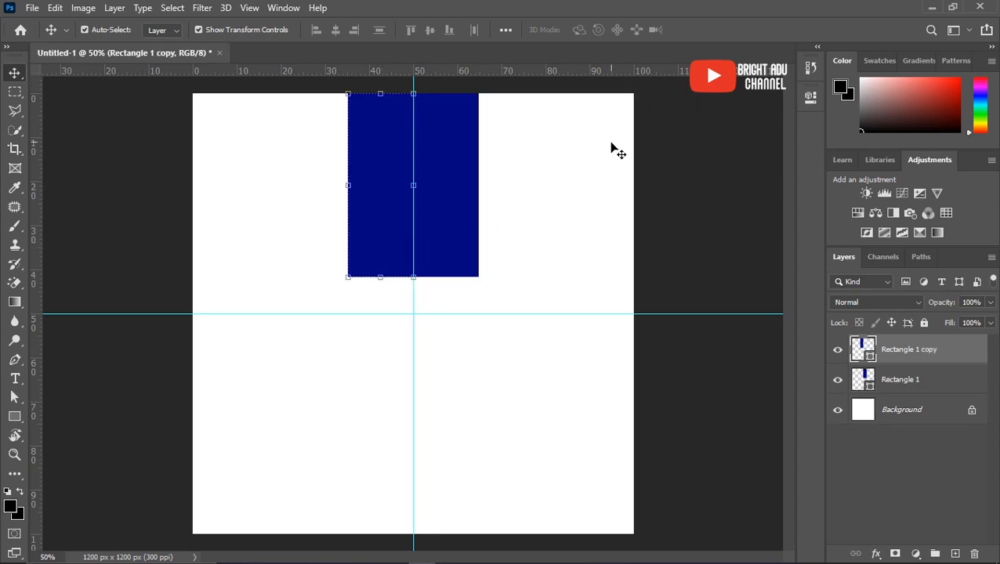
Fill the duplicate rectangle left of the vertical guide with bright orange and deselect it
left_click(392, 221)
left_click(811, 97)
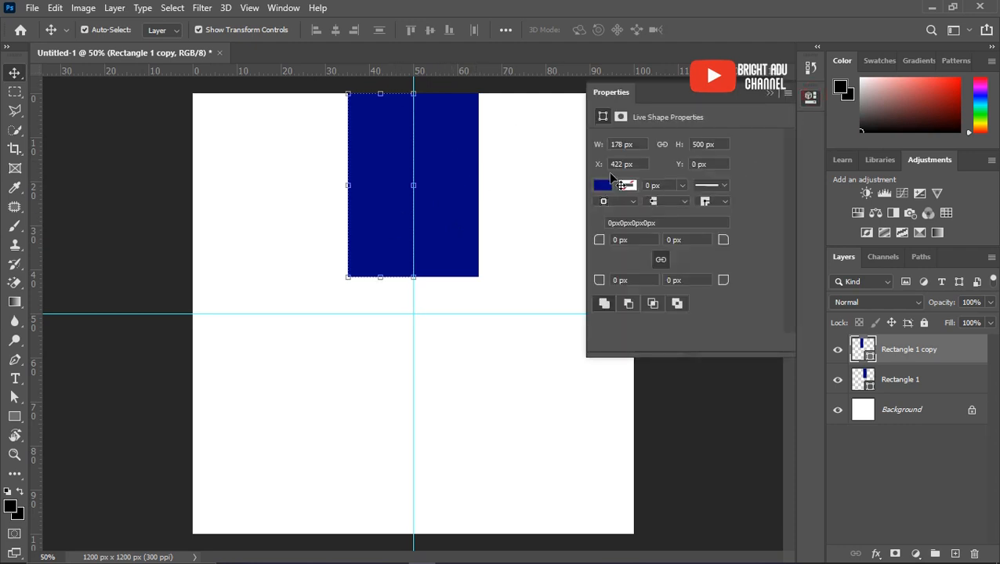
left_click(602, 186)
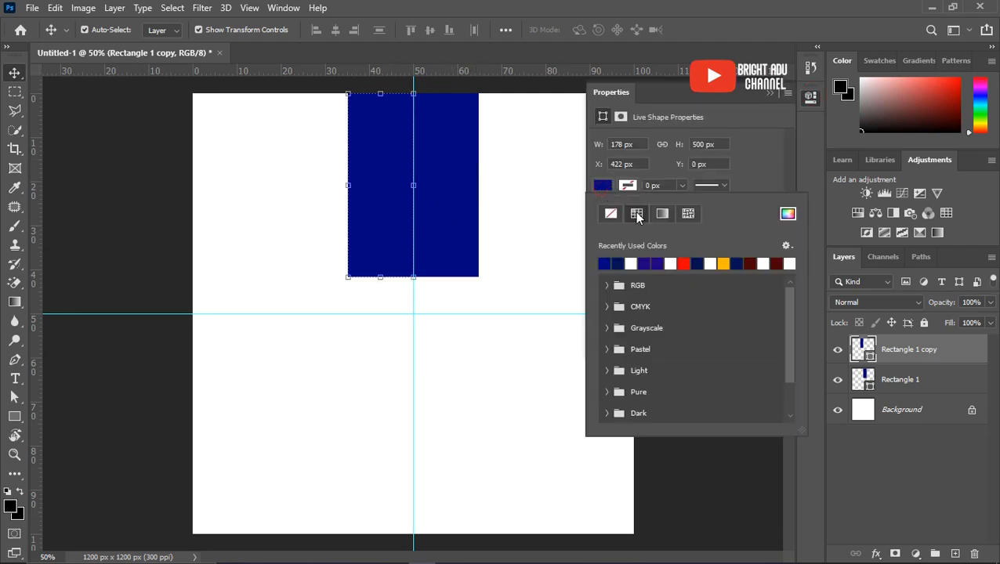
left_click(788, 213)
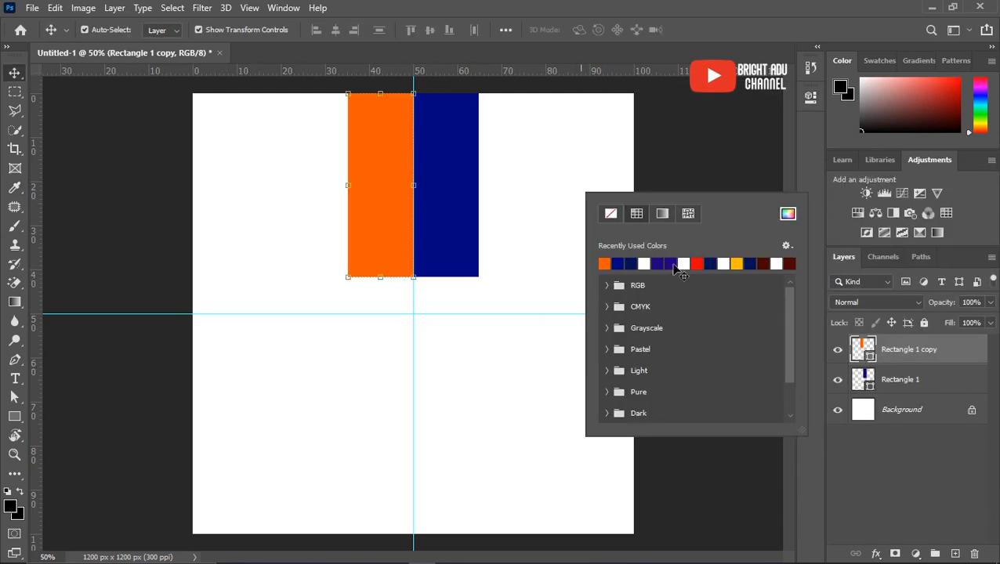
left_click(476, 202)
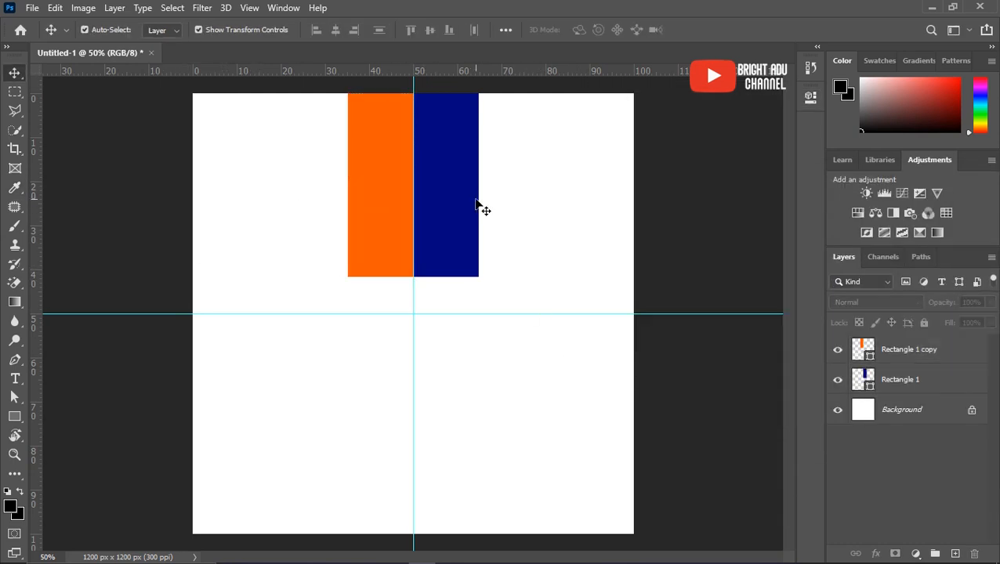
Duplicate the navy rectangle and move the copy to the empty lower-left area of the canvas, below the horizontal guide
left_click(909, 381)
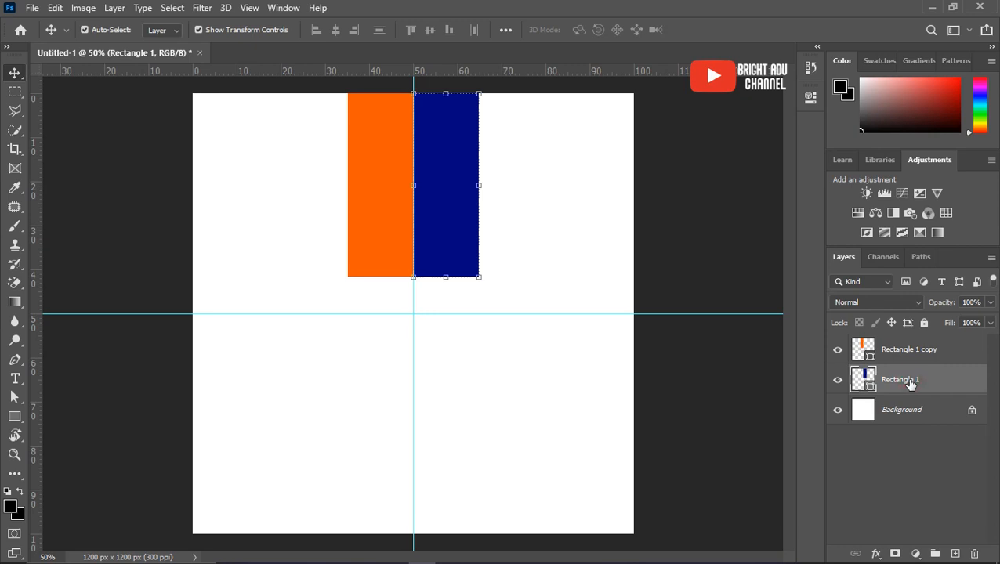
key("ctrl+j")
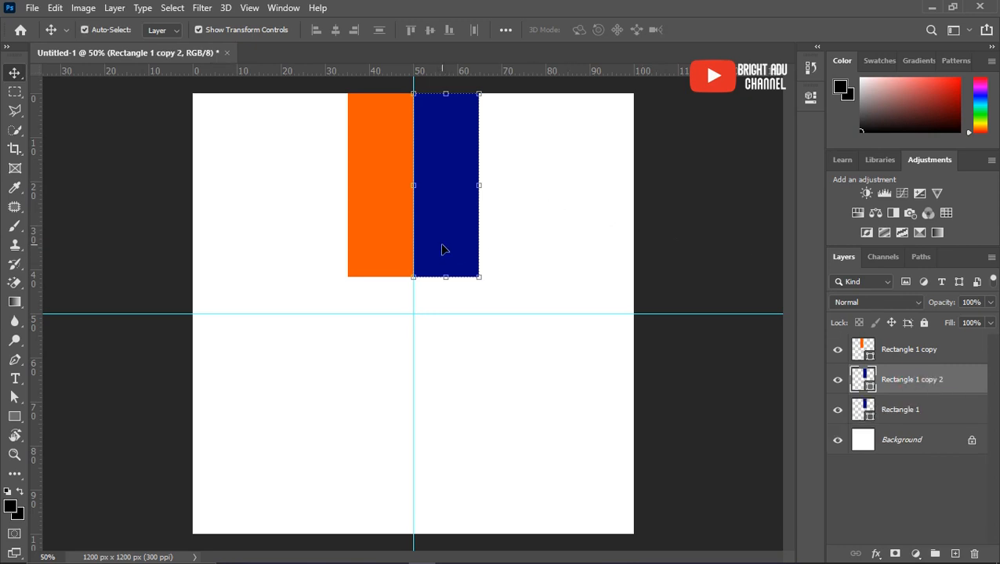
left_click_drag(443, 247, 330, 468)
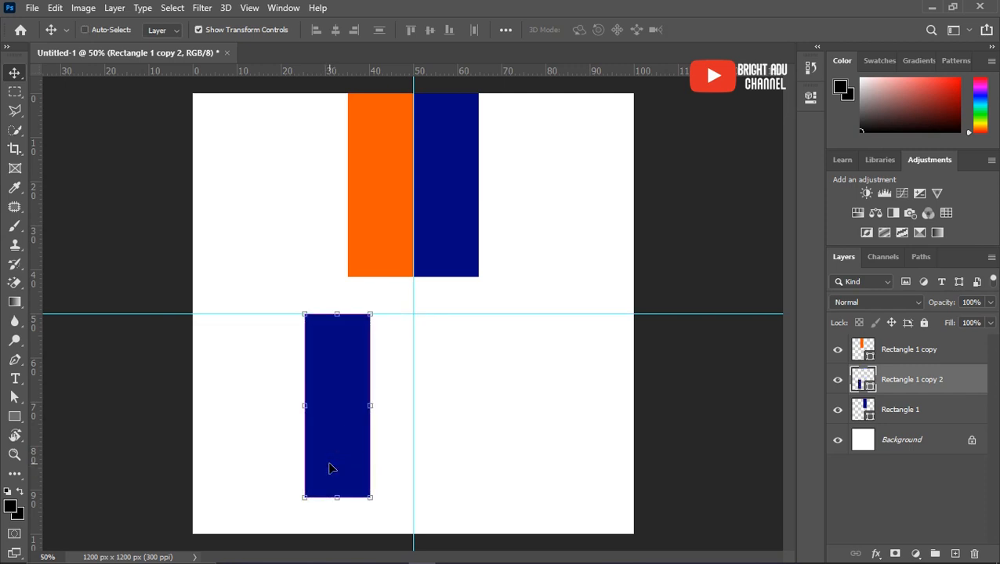
Rotate the navy copy 90°, align it to the canvas's lower-left corner and stretch it to 240% so it spans the full canvas width
key("ctrl+t")
right_click(329, 470)
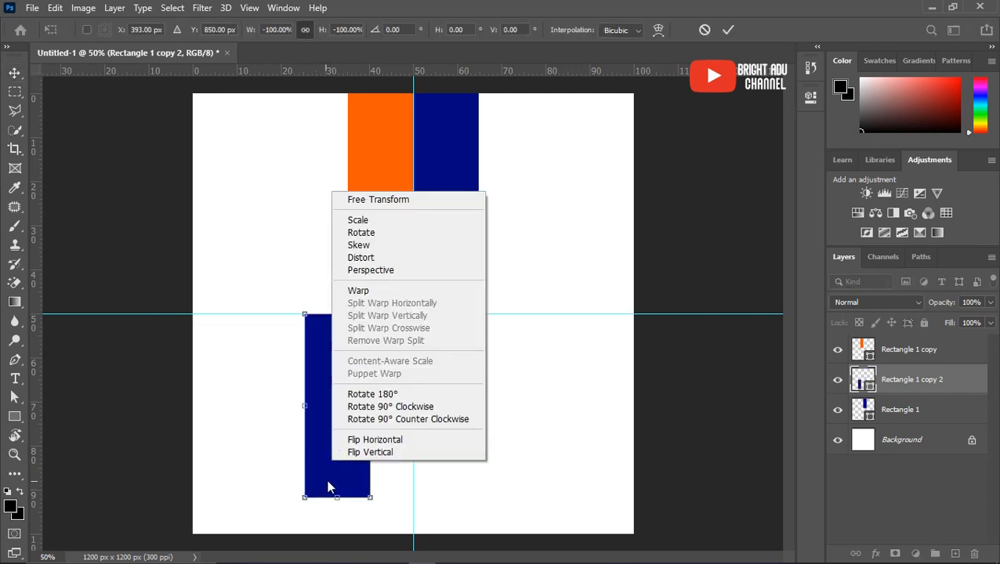
left_click(388, 407)
left_click_drag(345, 424, 306, 508)
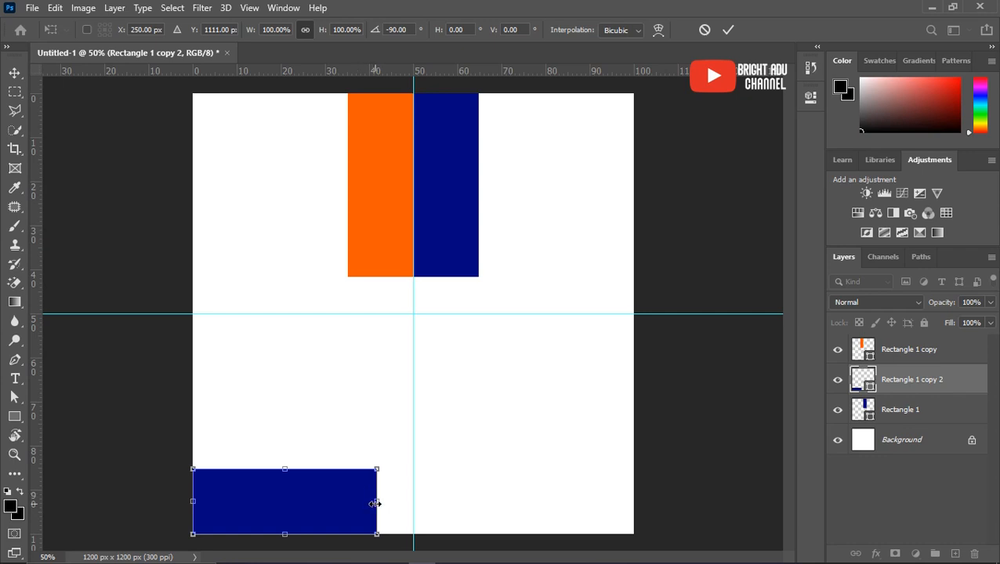
left_click_drag(375, 503, 634, 502)
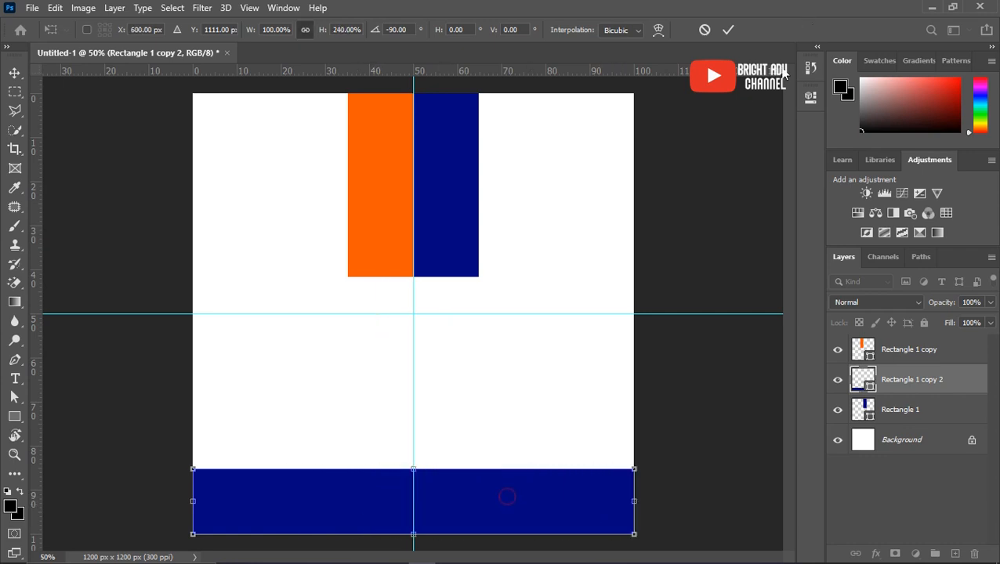
left_click(729, 30)
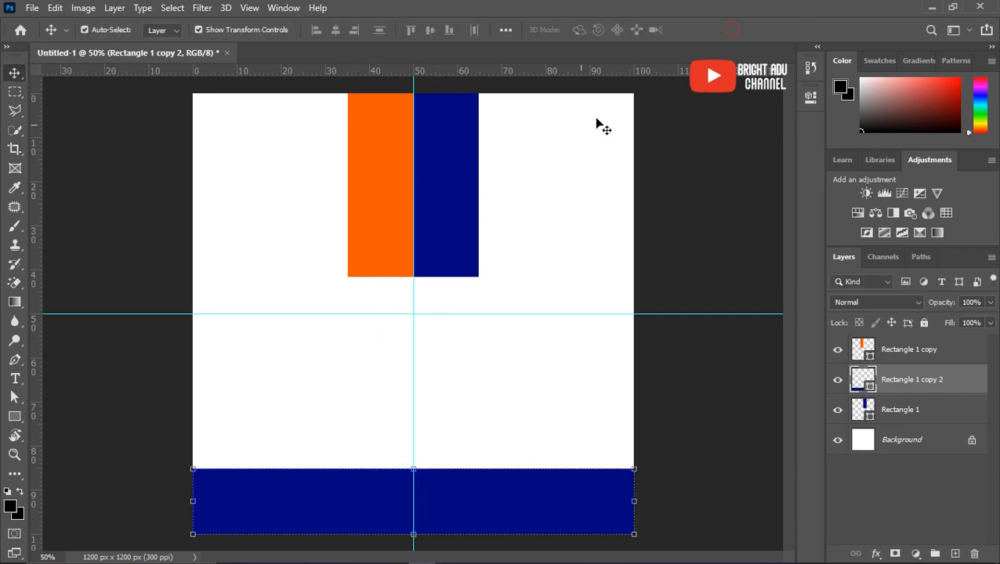
Duplicate the orange rectangle, move the copy onto the empty area below and left of the original, and rotate it 90° clockwise
left_click(381, 205, "alt")
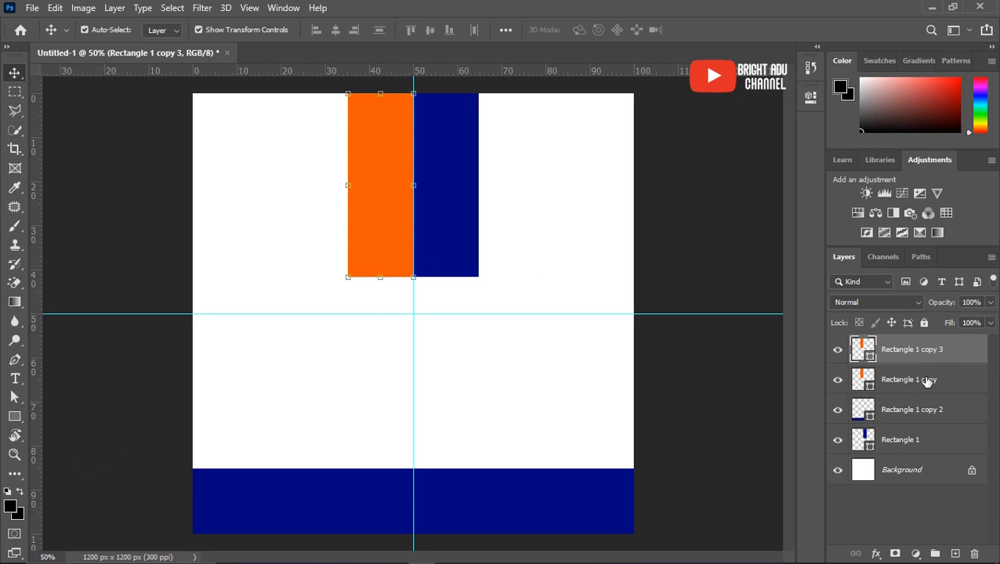
left_click_drag(393, 226, 319, 353)
key("ctrl+t")
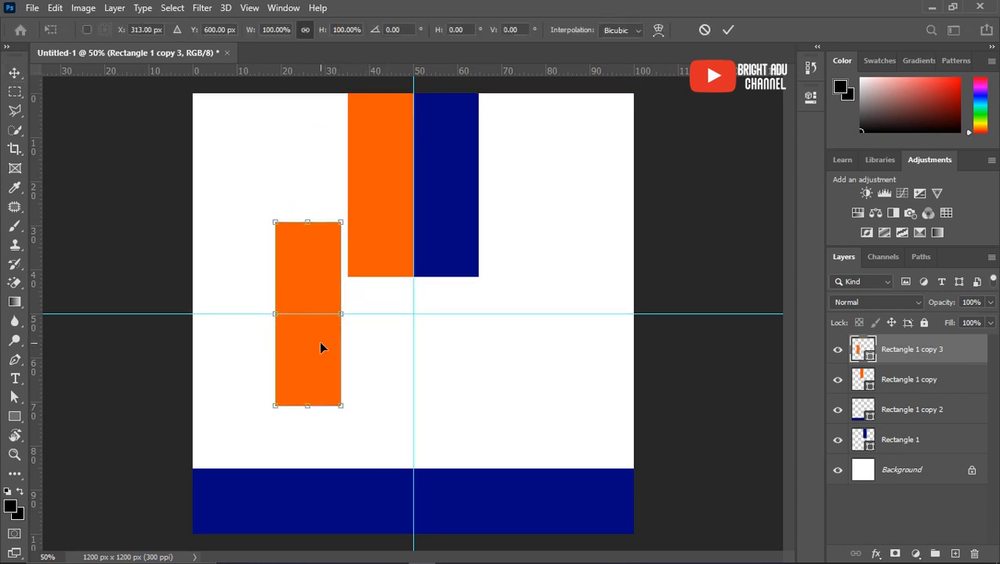
right_click(319, 342)
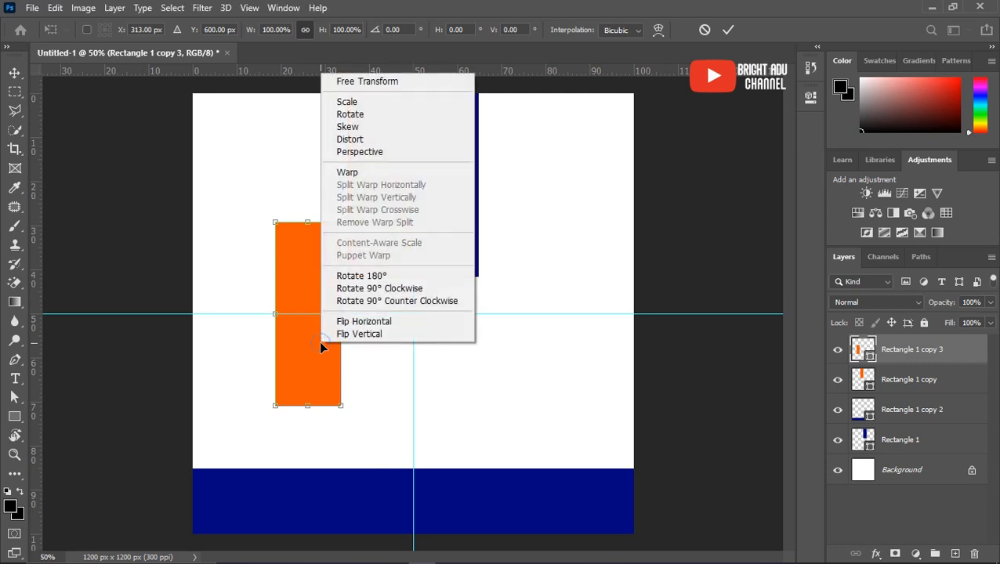
left_click(389, 291)
Turn the orange copy into a full-width strip along the canvas's lower edge, stretched to 240% and thinned to 67.42%
left_click_drag(309, 329, 308, 529)
left_click_drag(379, 518, 634, 517)
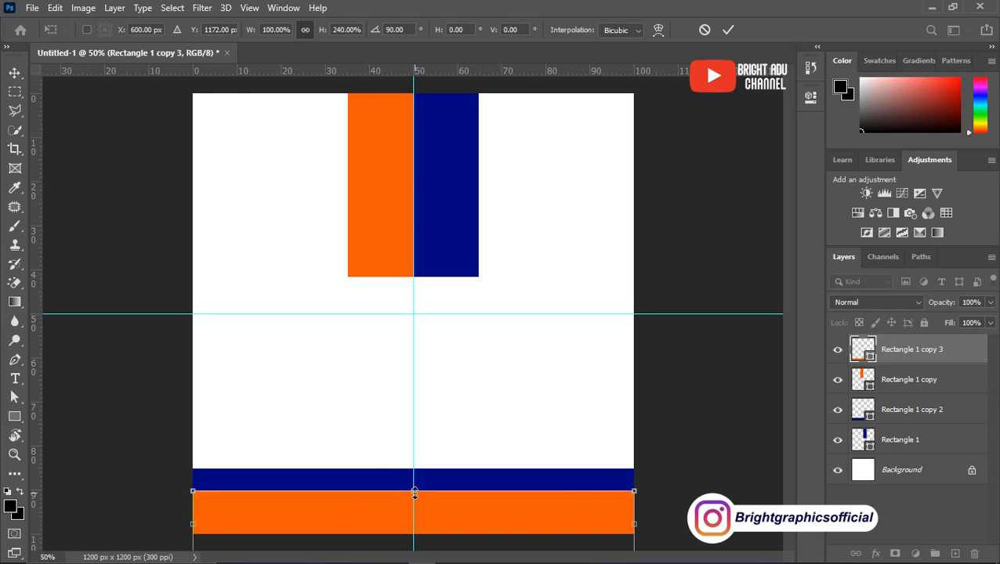
left_click_drag(415, 493, 413, 513)
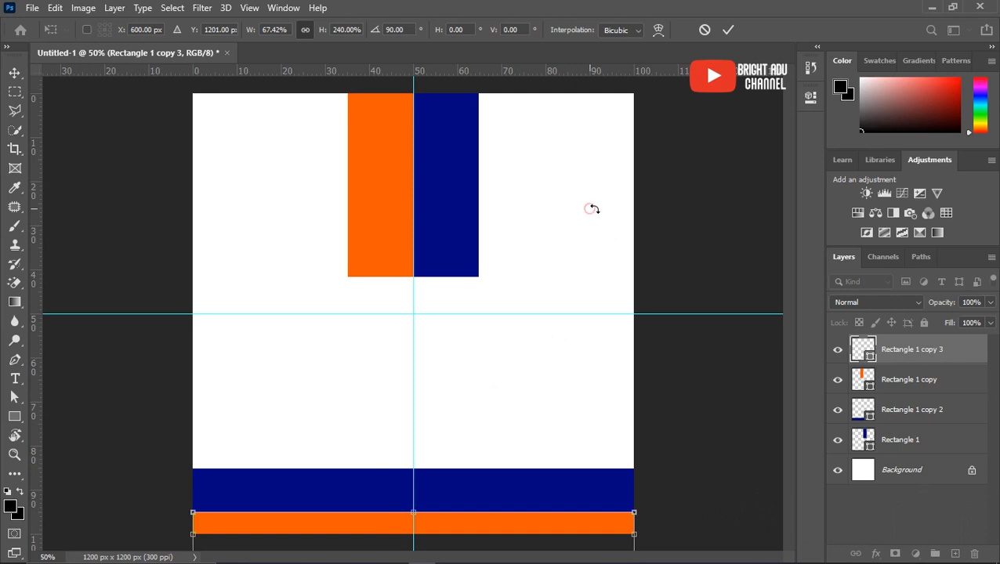
key("Return")
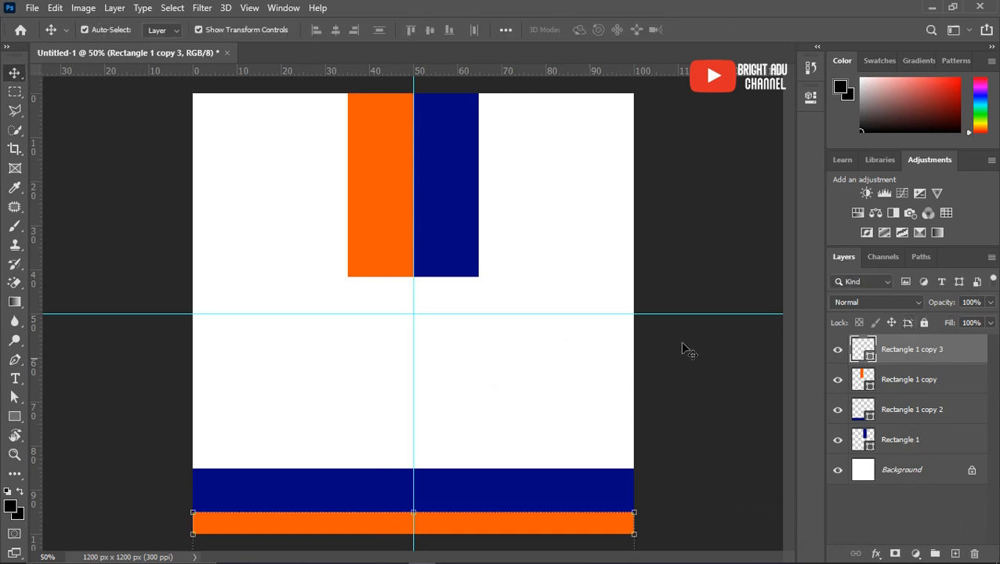
Convert the locked Background into a regular layer and group it with all four rectangle layers under the name BACKGROUNJG
double_click(922, 479, "alt")
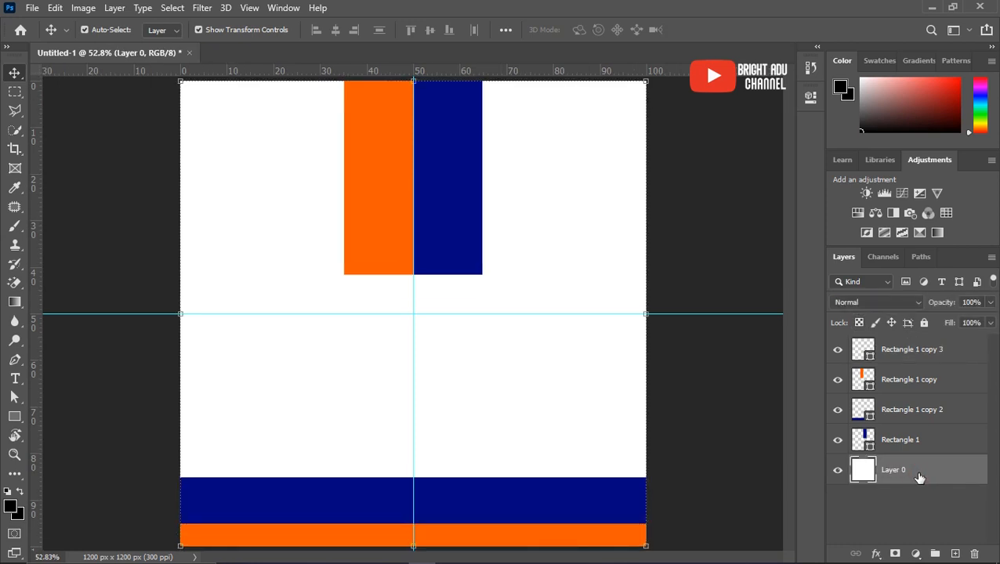
left_click(907, 351, "shift")
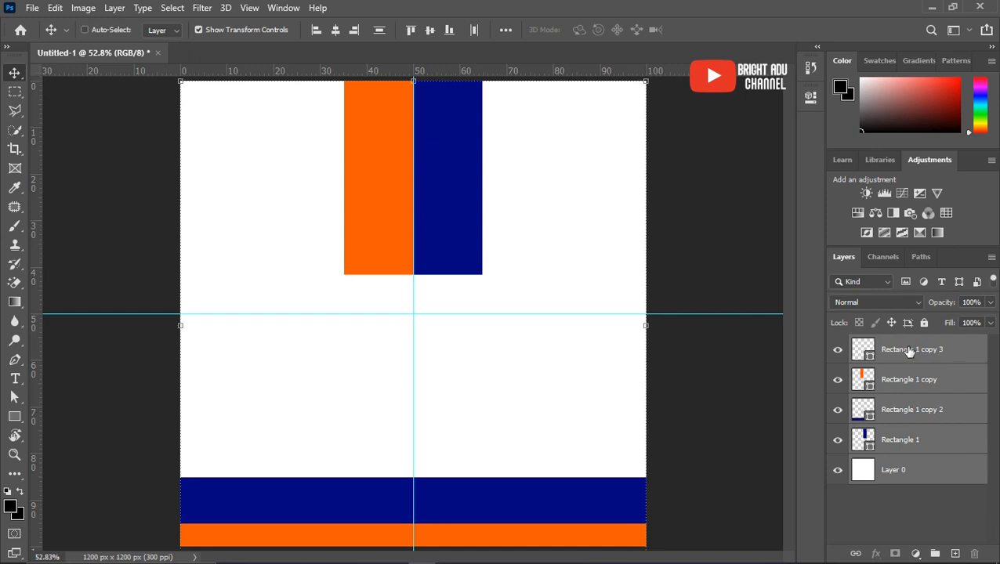
key("ctrl+g")
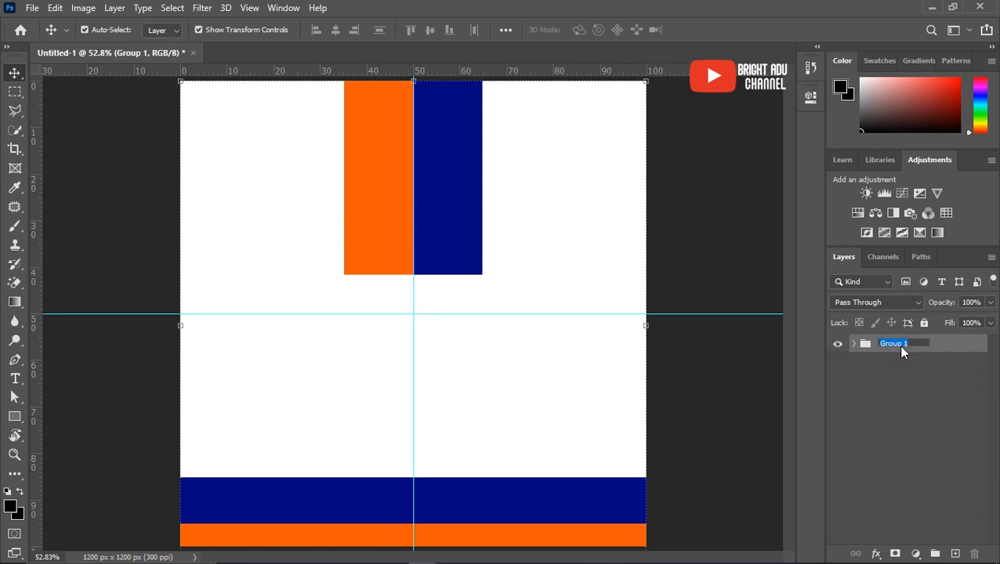
type("BACKGROUNJG")
key("Return")
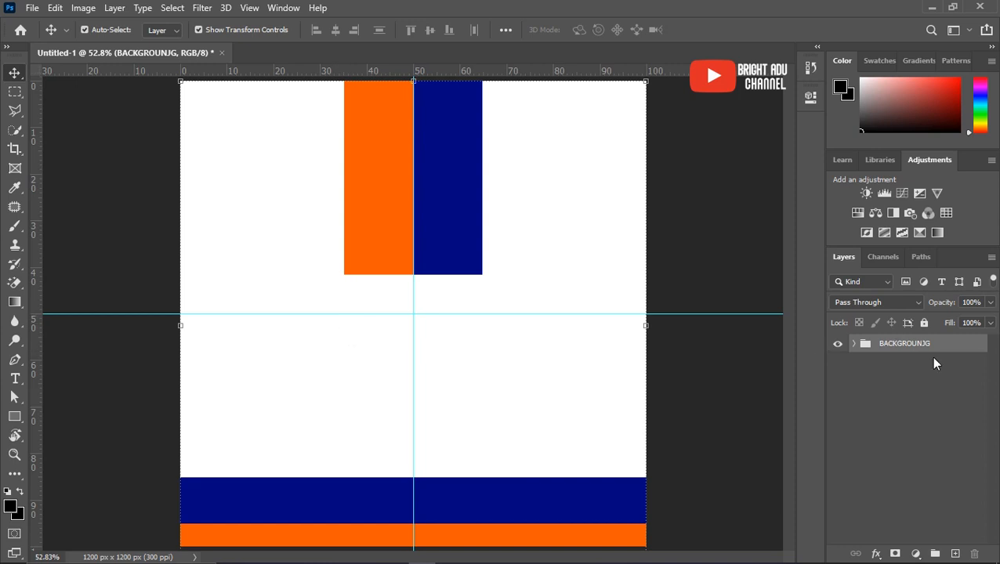
Lock the BACKGROUNJG group and place the pngwing.com (6) image from the SNEAKERS folder onto the canvas
left_click(924, 322)
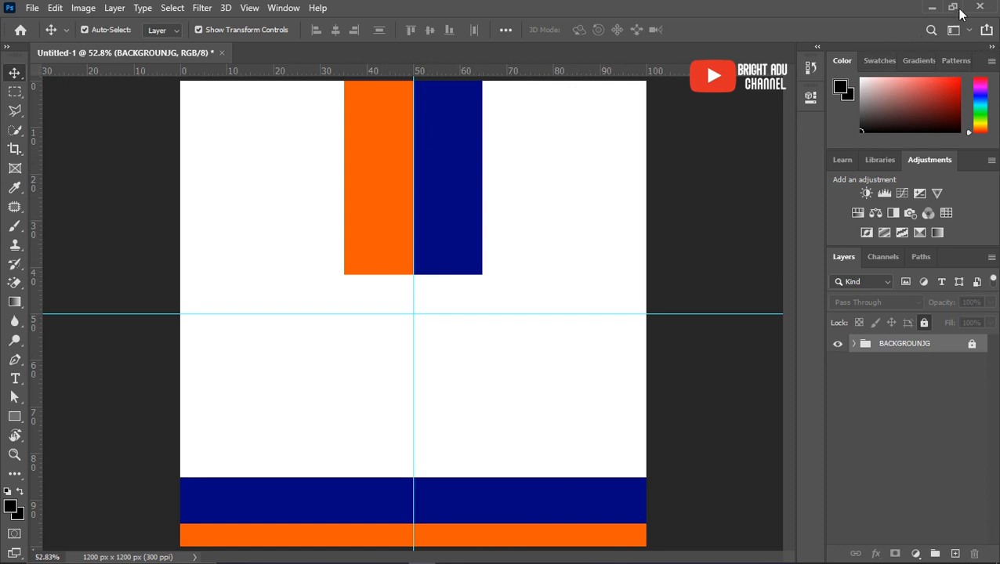
left_click(524, 560)
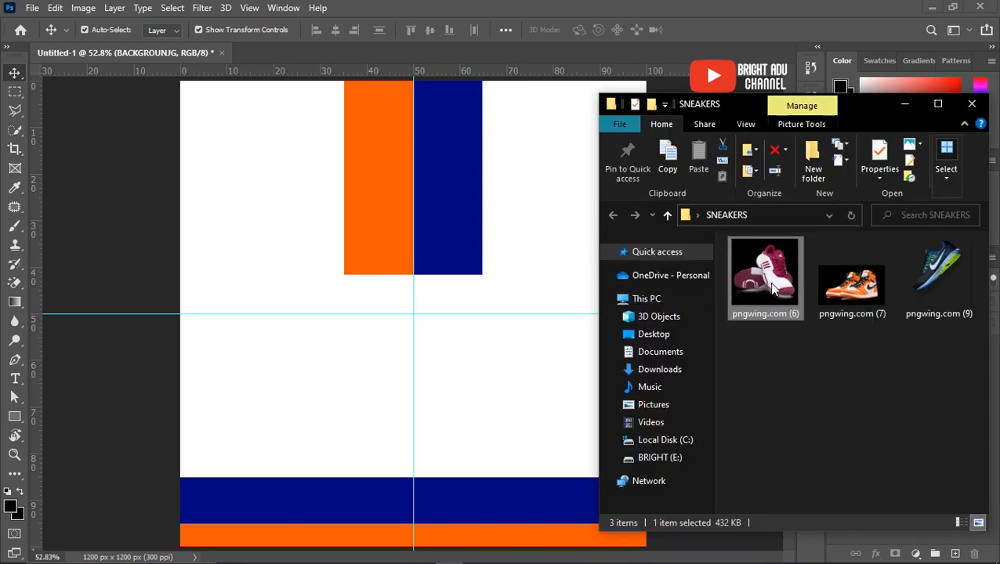
left_click_drag(766, 283, 442, 285)
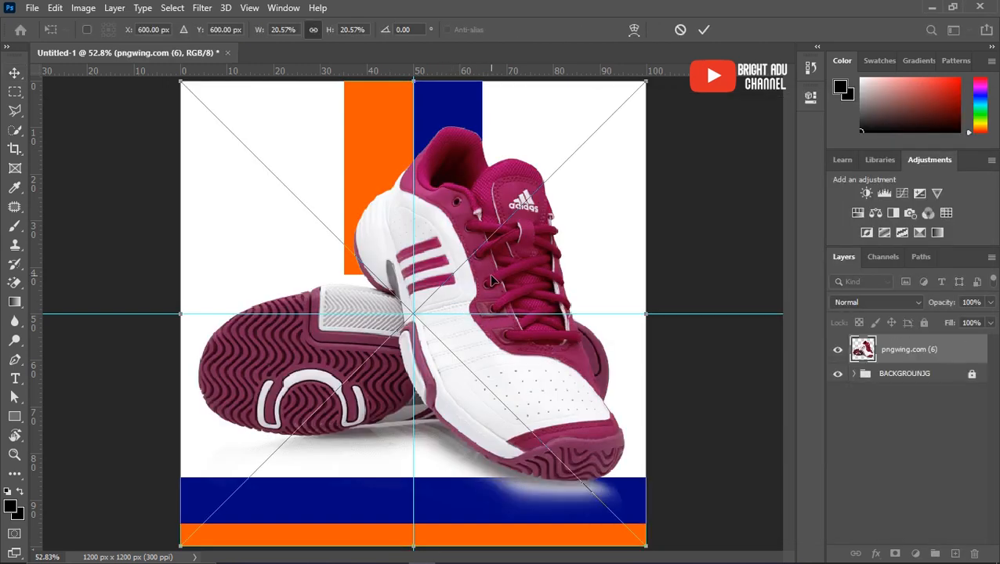
key("Return")
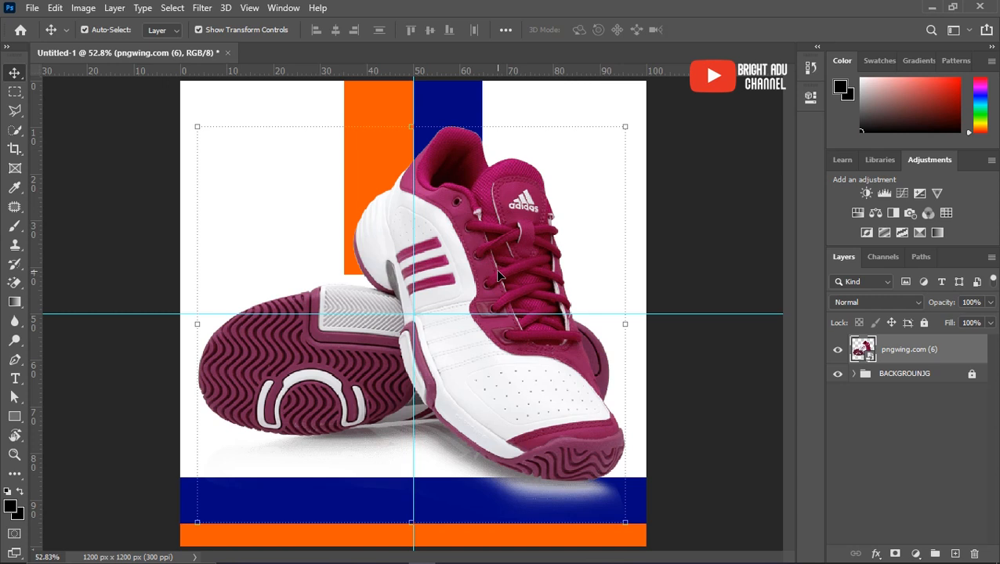
Flip the maroon sneakers horizontally, scale them to 9.43% and position them at the canvas centre over the rectangles' lower ends
key("ctrl")
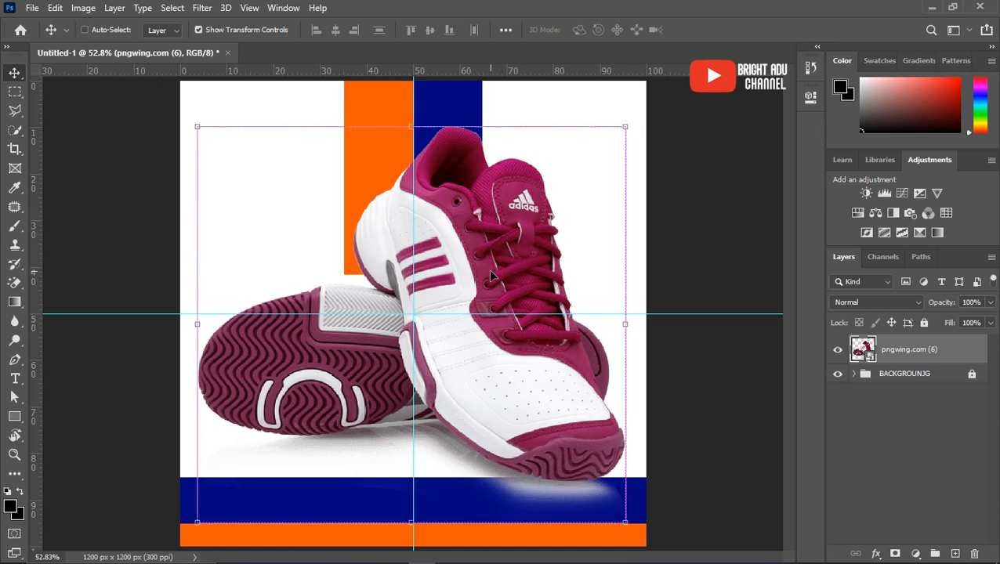
key("ctrl+t")
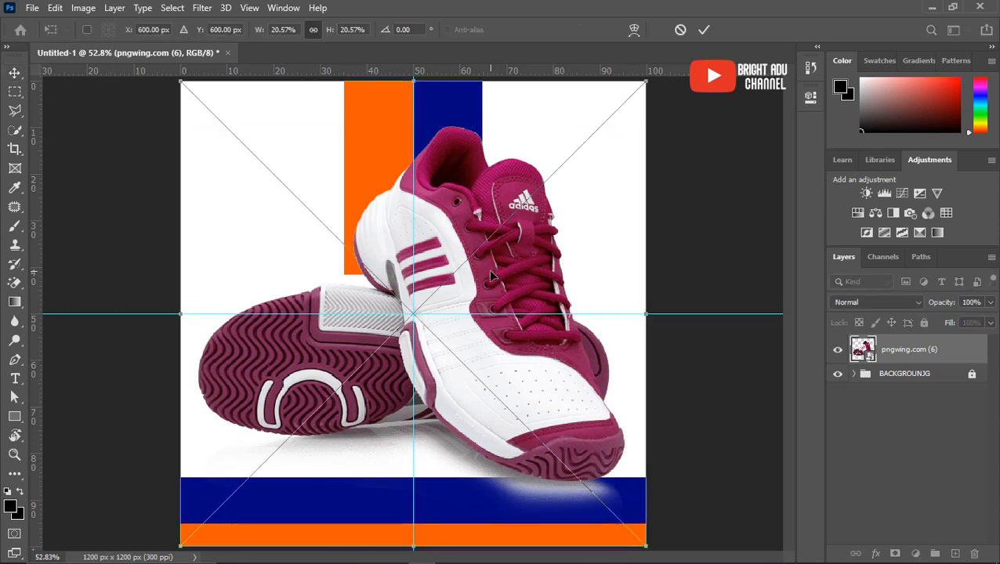
right_click(490, 274)
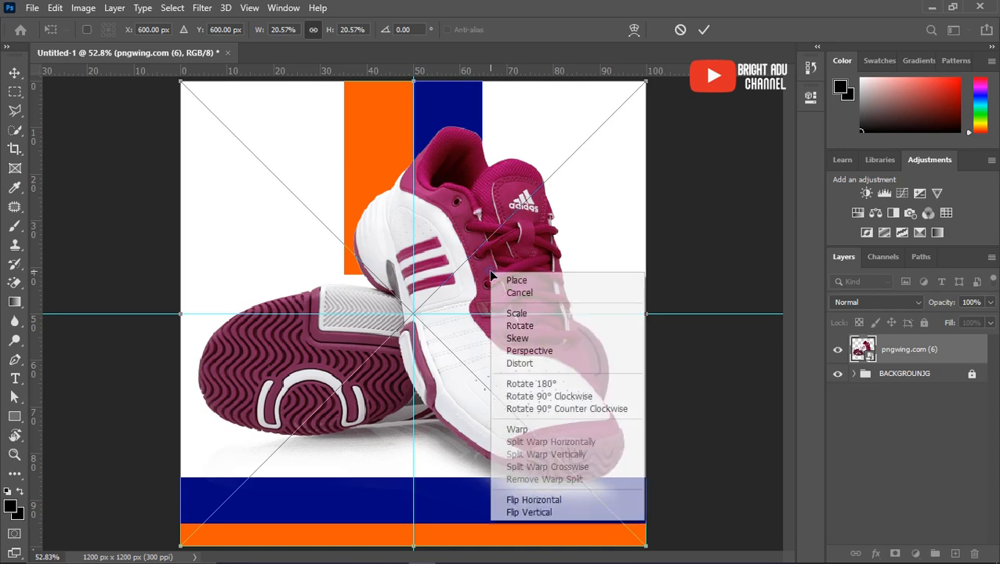
left_click(537, 501)
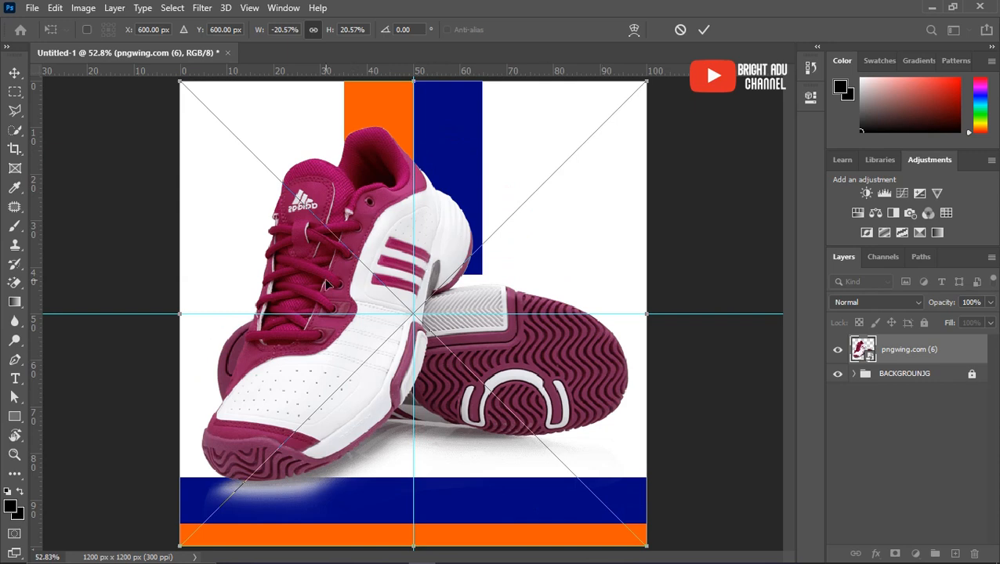
left_click_drag(179, 79, 406, 355)
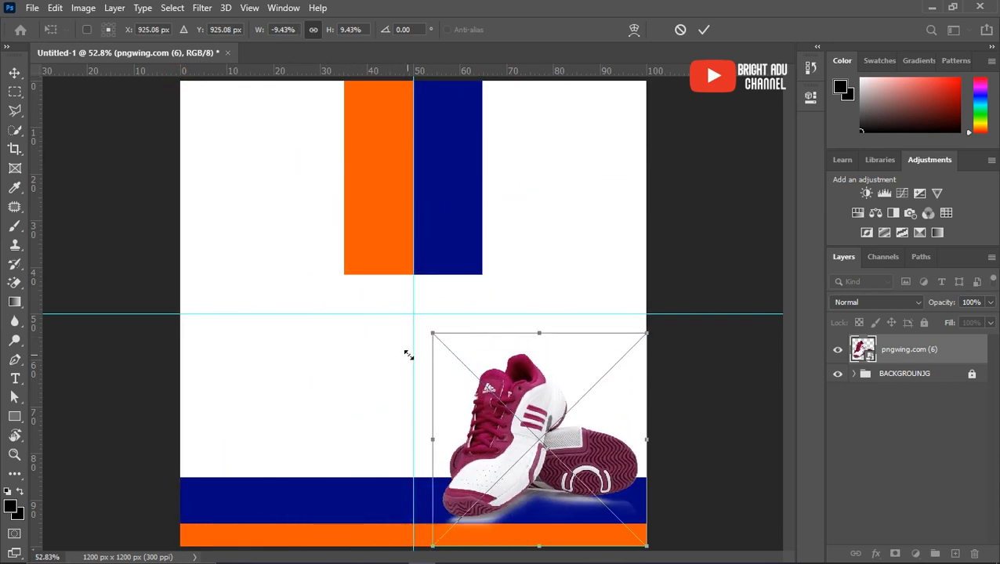
left_click_drag(524, 492, 418, 345)
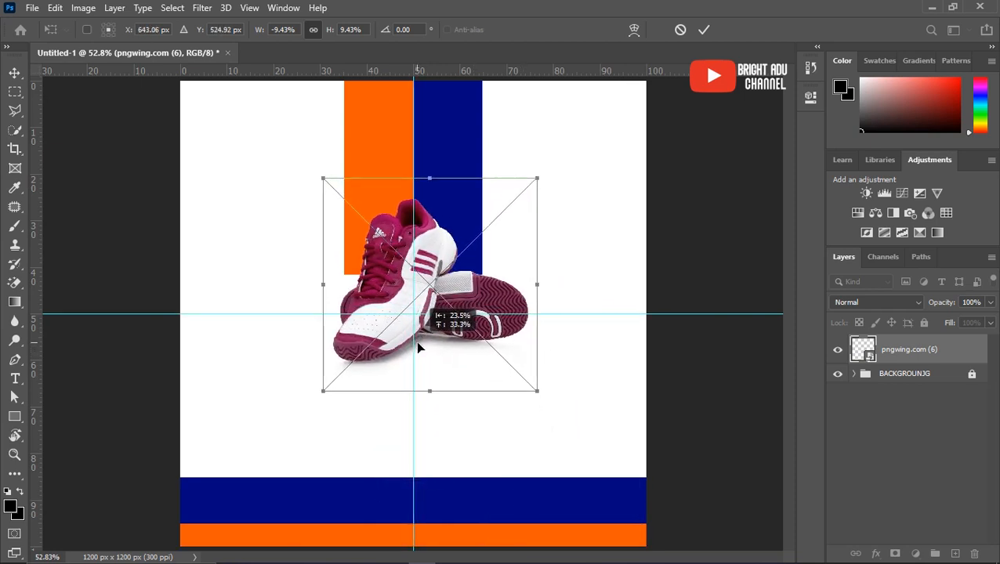
key("Return")
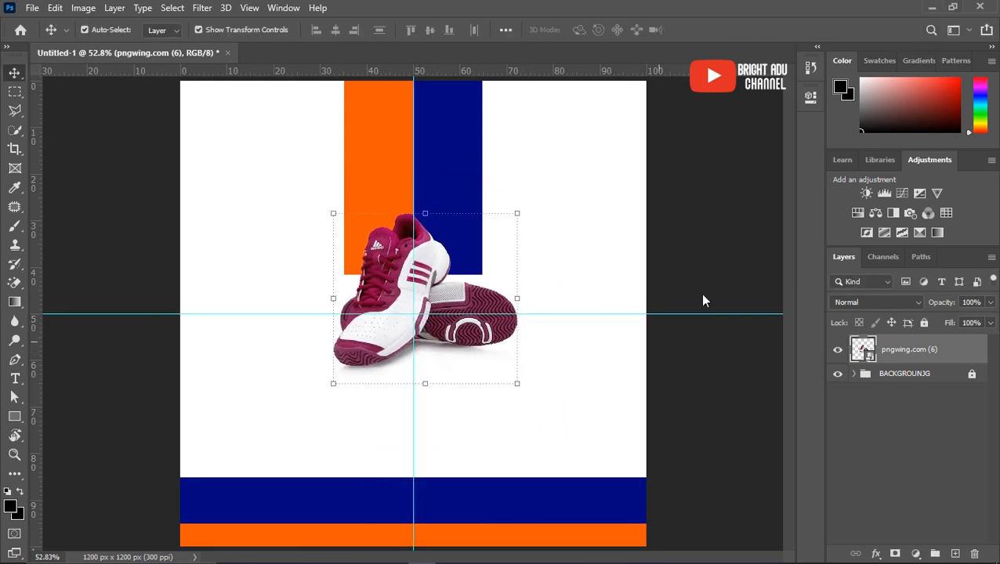
Place the pngwing.com (9) image, shrunk and rotated to lie nearly level, just left of the maroon sneakers
left_click(458, 556)
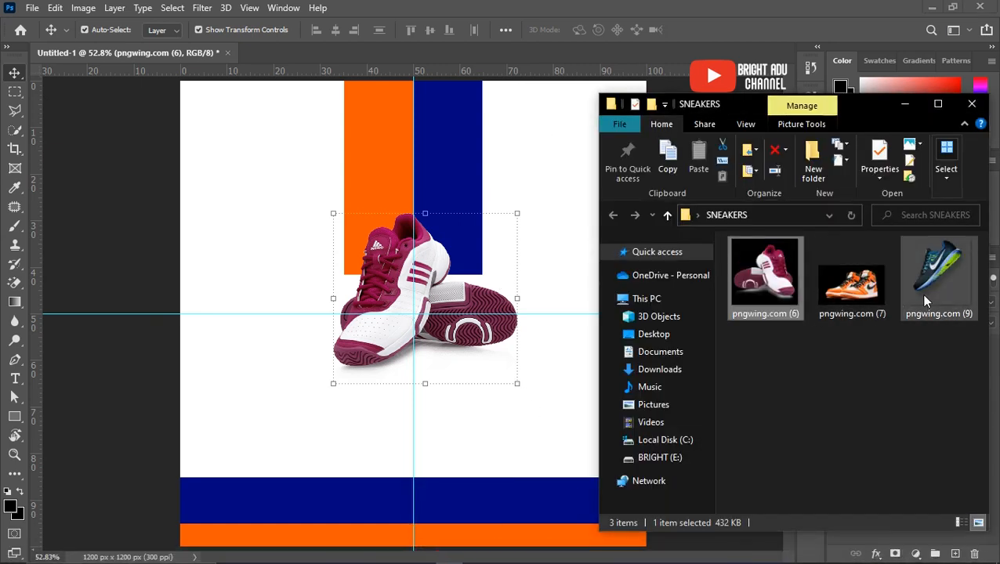
left_click_drag(915, 289, 307, 385)
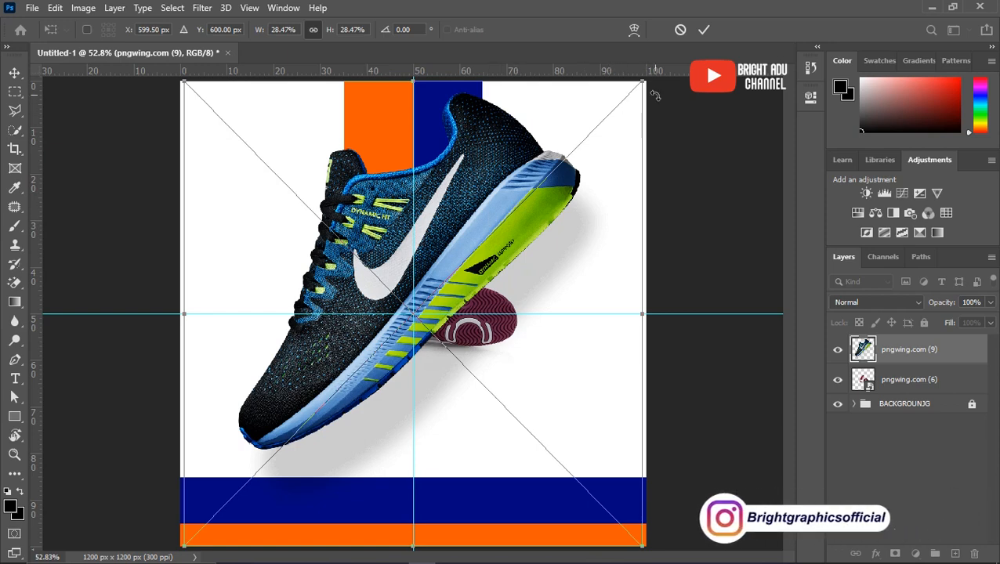
left_click_drag(654, 80, 377, 324)
key("Return")
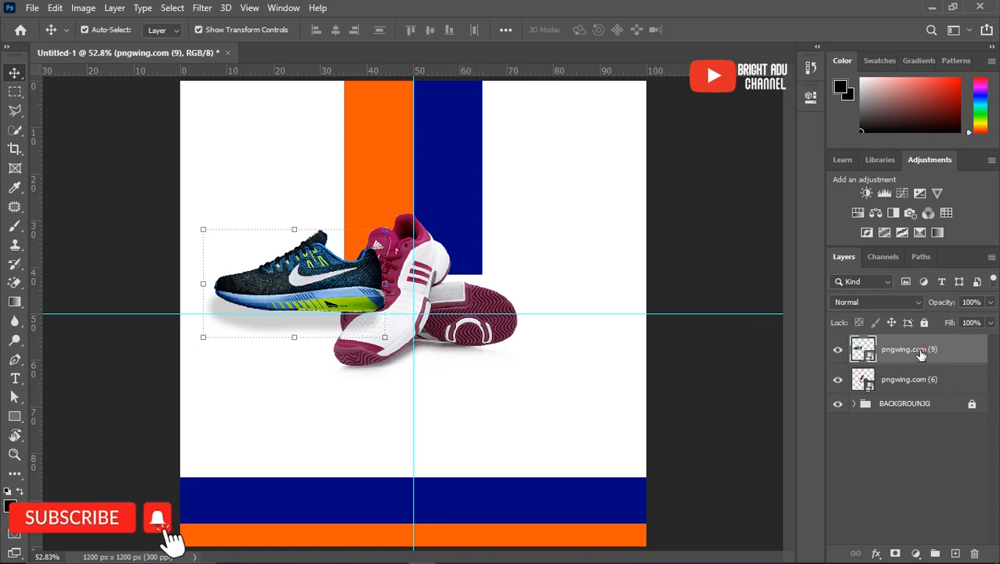
Move the pngwing.com (9) layer beneath pngwing.com (6) and shrink the maroon sneakers slightly
left_click_drag(920, 355, 925, 385)
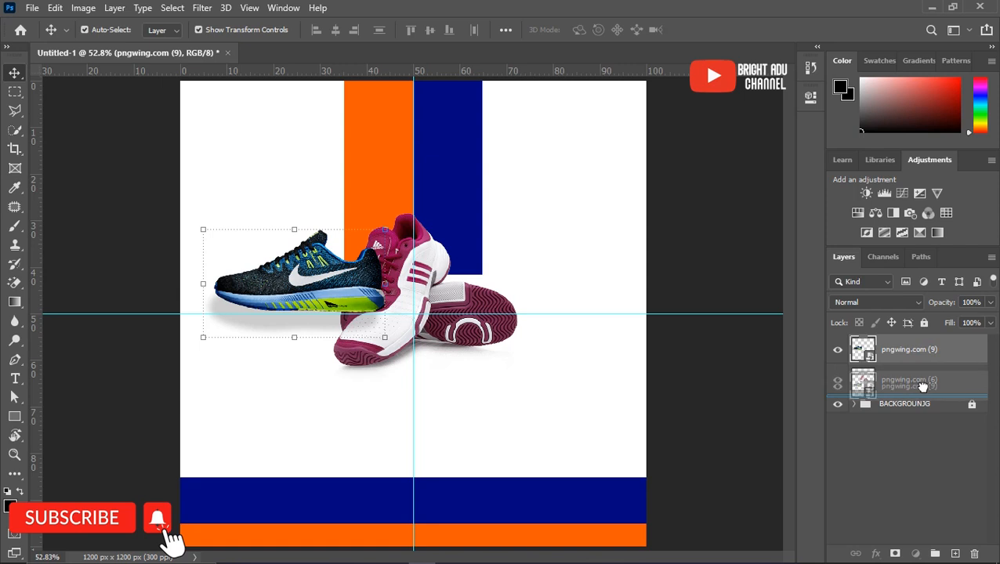
left_click_drag(923, 386, 924, 387)
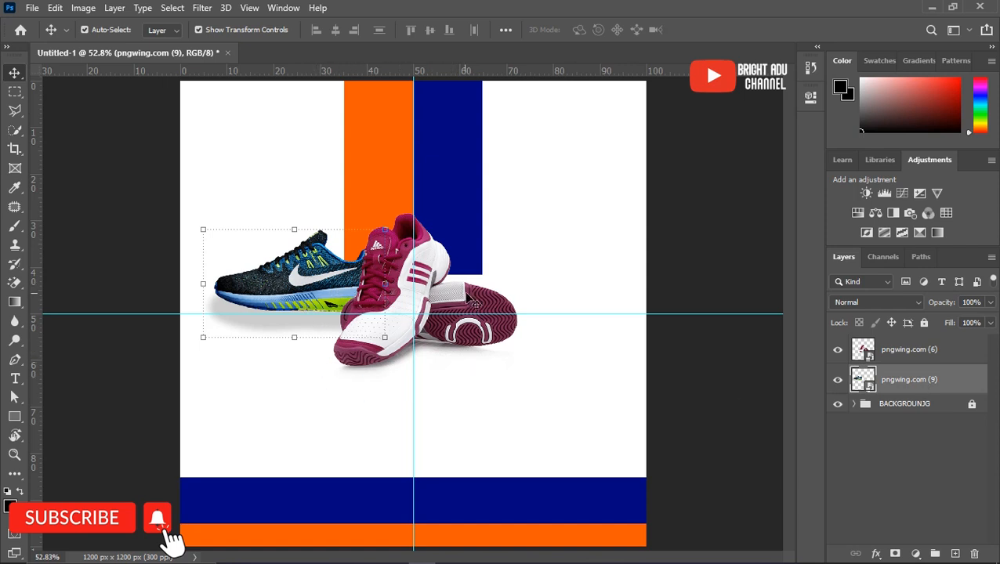
left_click_drag(323, 281, 324, 285)
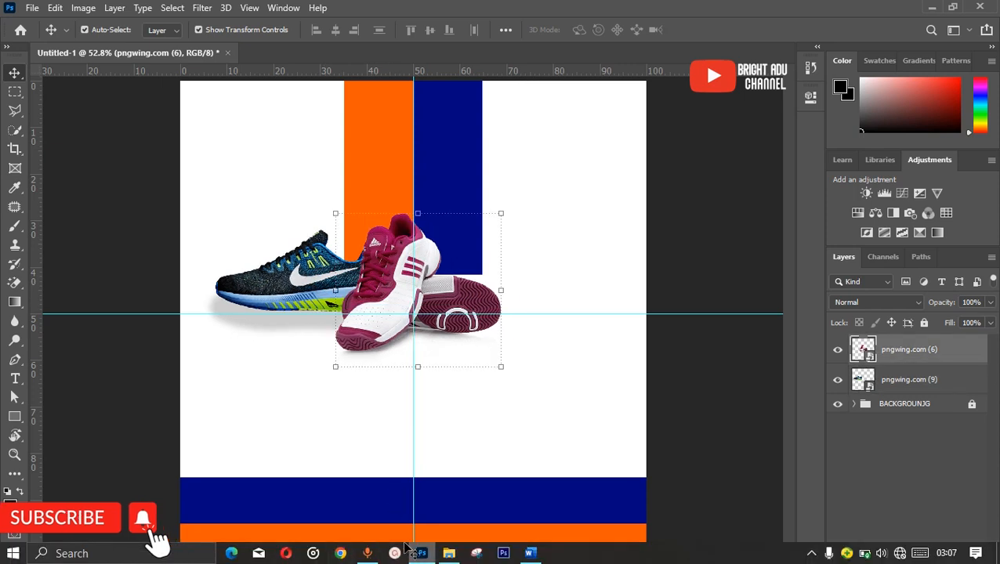
Place the pngwing.com (7) image from the SNEAKERS folder and flip the orange sneakers horizontally
left_click(449, 553)
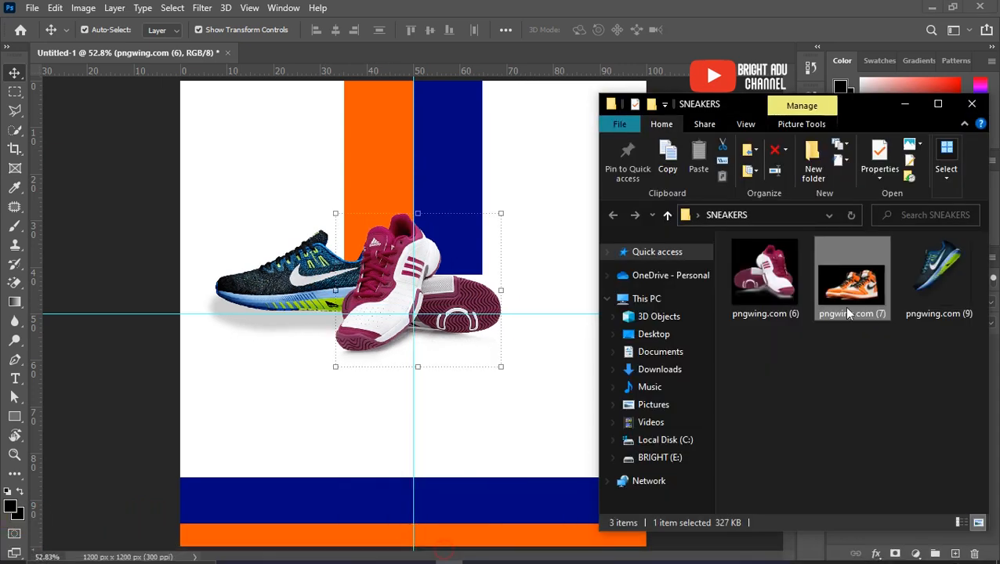
left_click_drag(850, 293, 454, 269)
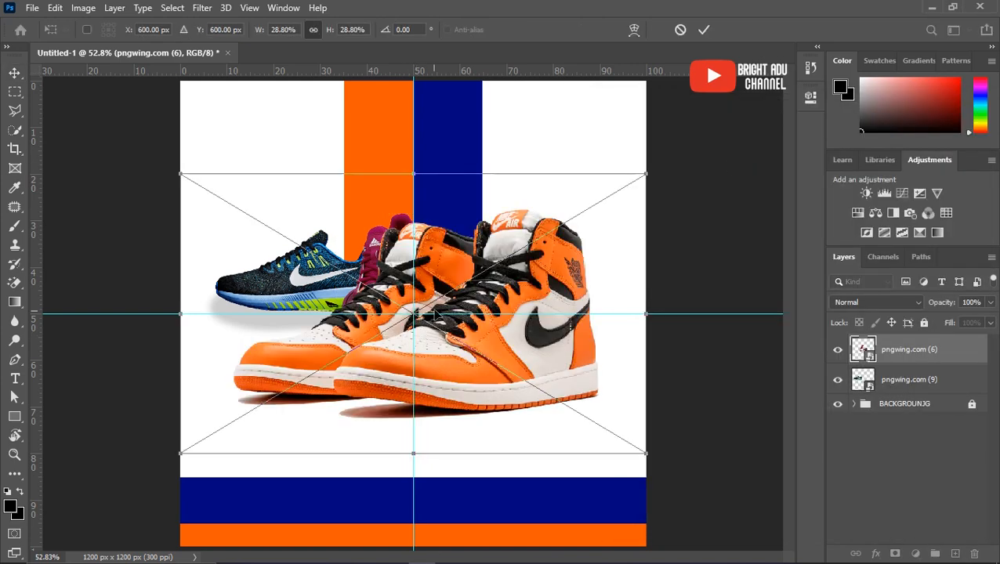
key("Return")
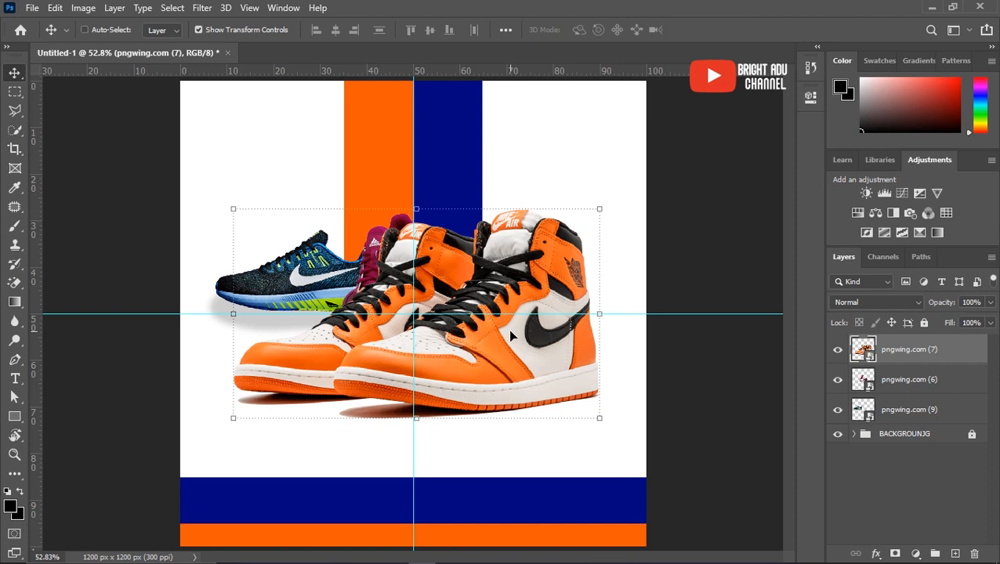
key("ctrl+t")
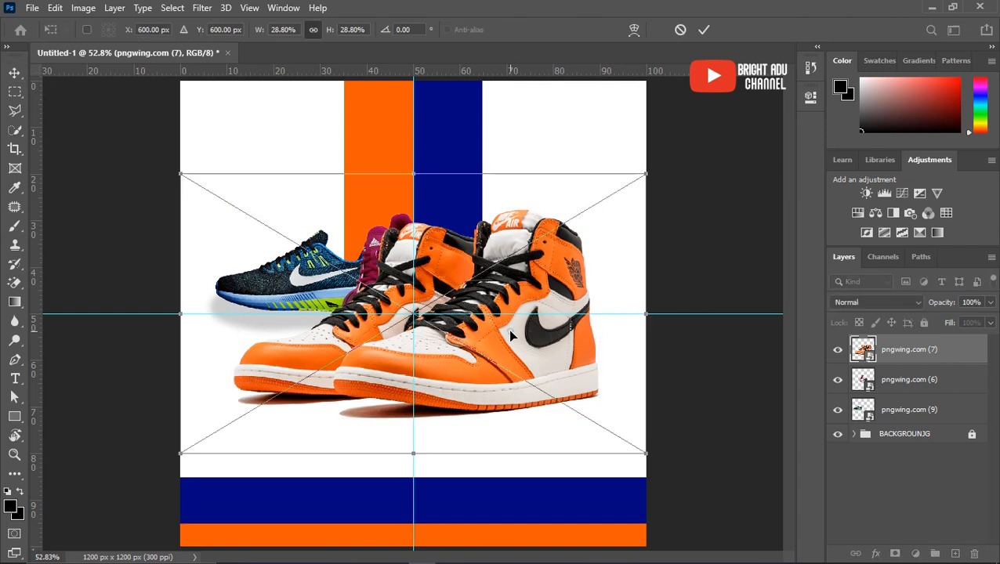
right_click(507, 329)
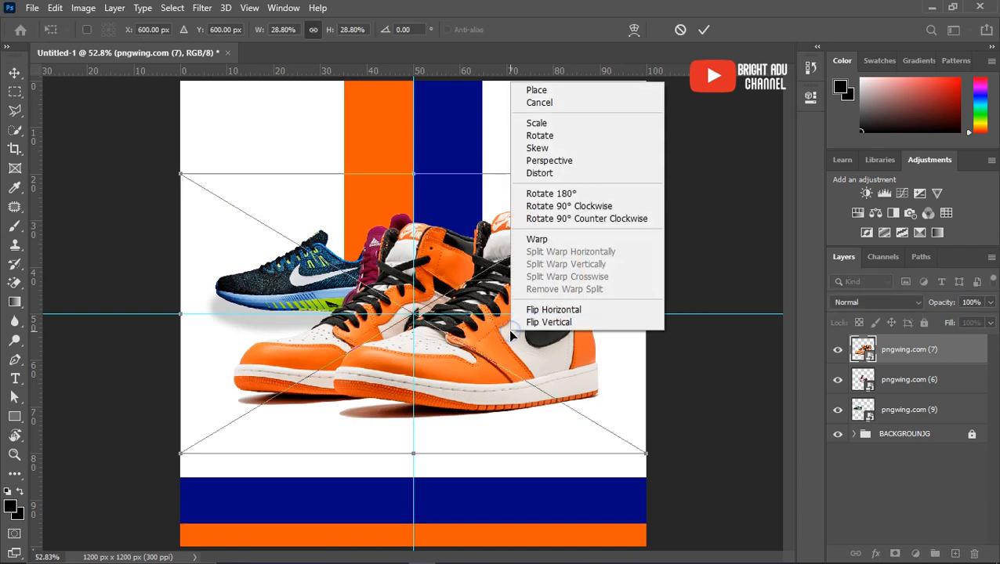
left_click(557, 311)
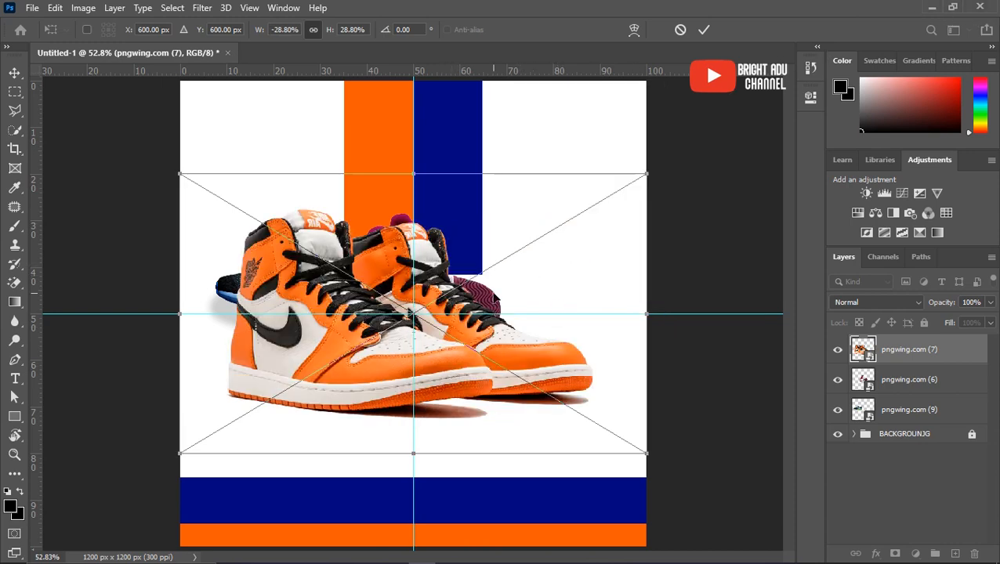
Scale the orange sneakers to 14.18% on the right of the maroon pair and stack their layer directly beneath pngwing.com (6)
left_click_drag(179, 453, 514, 314)
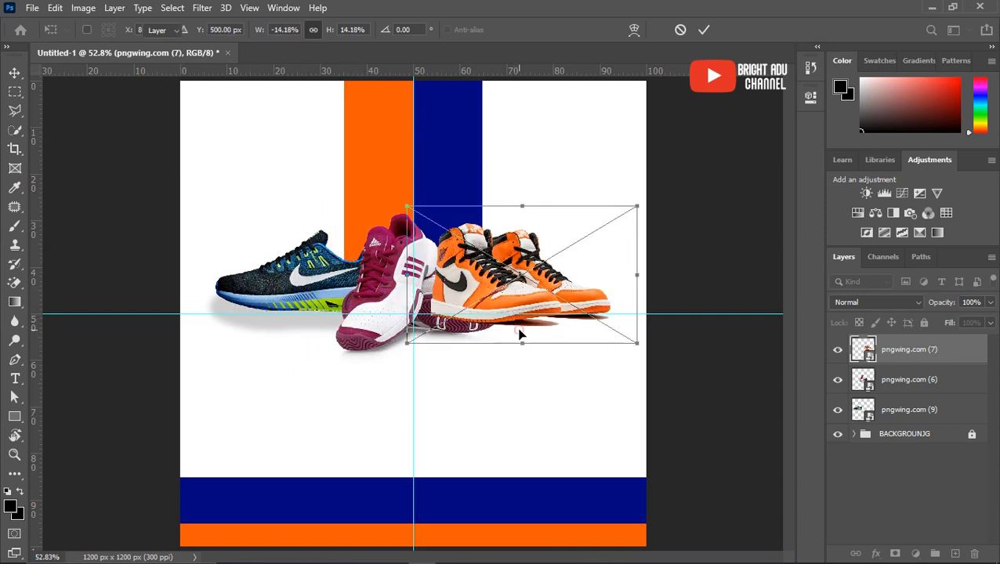
key("Return")
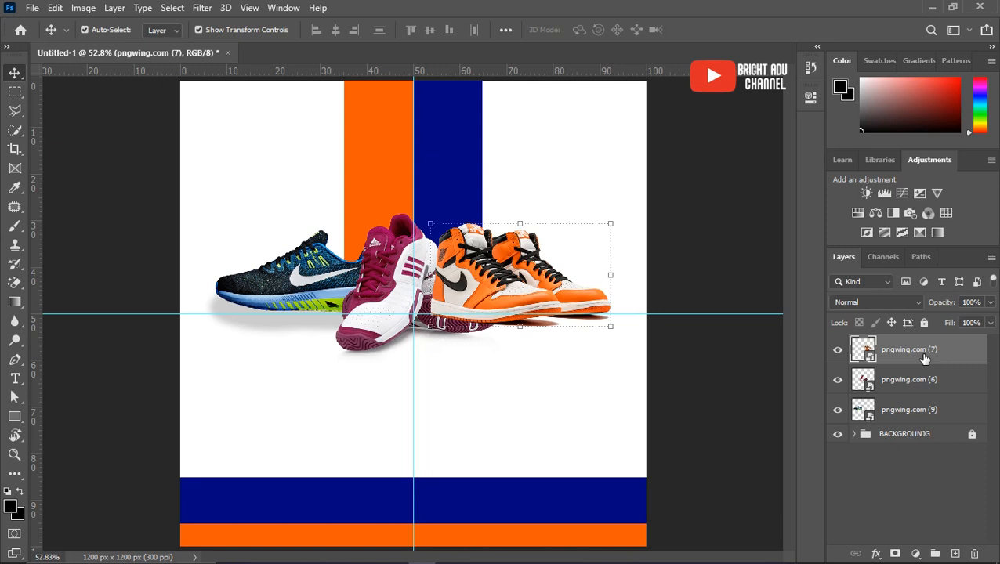
left_click_drag(928, 352, 925, 390)
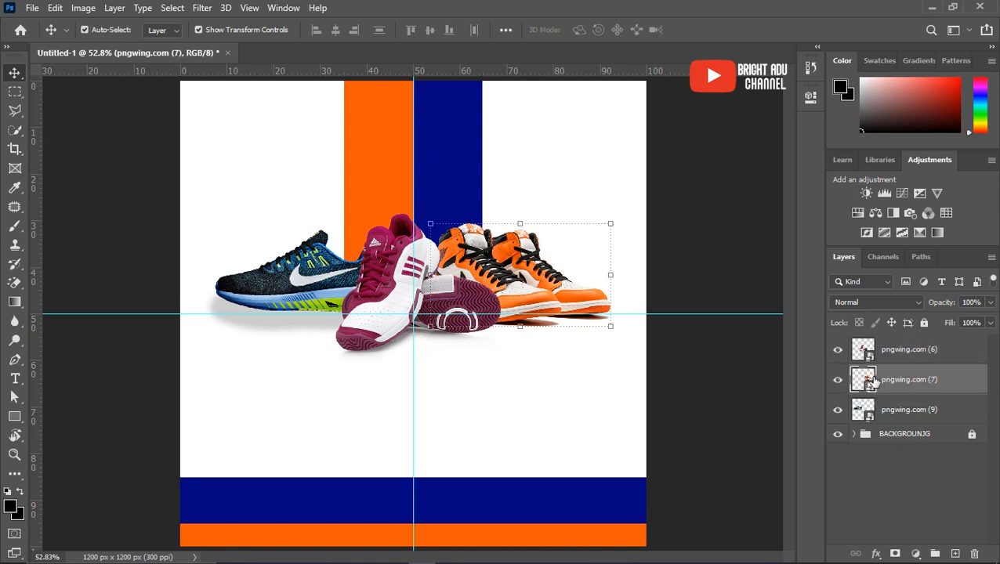
left_click(686, 274)
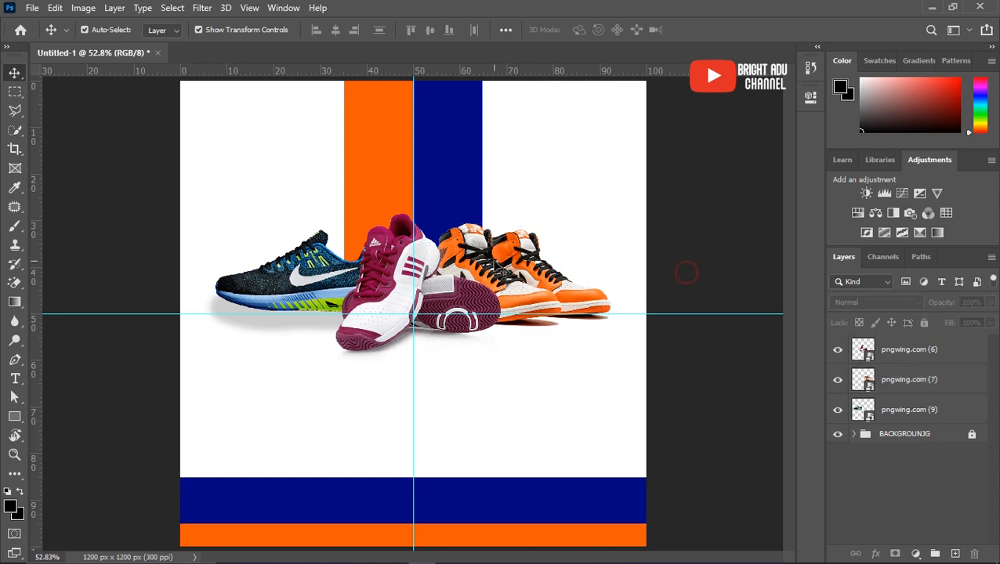
Group the three sneaker image layers pngwing.com (6), (7) and (9)
left_click(497, 366)
key("u")
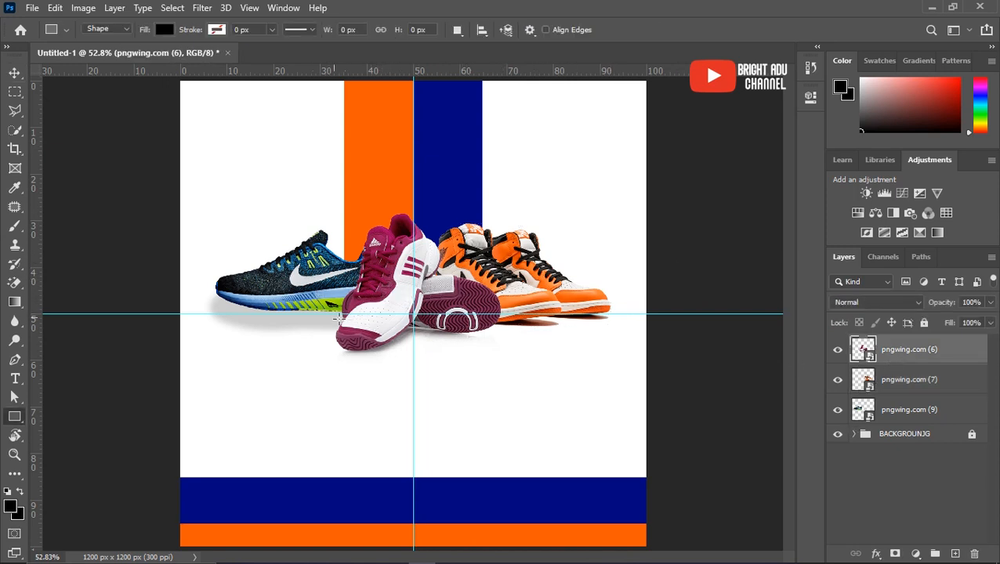
left_click(900, 362, "ctrl")
left_click(901, 357)
left_click(902, 376, "ctrl")
left_click(902, 391, "ctrl")
left_click(893, 388, "ctrl")
left_click(903, 409, "ctrl")
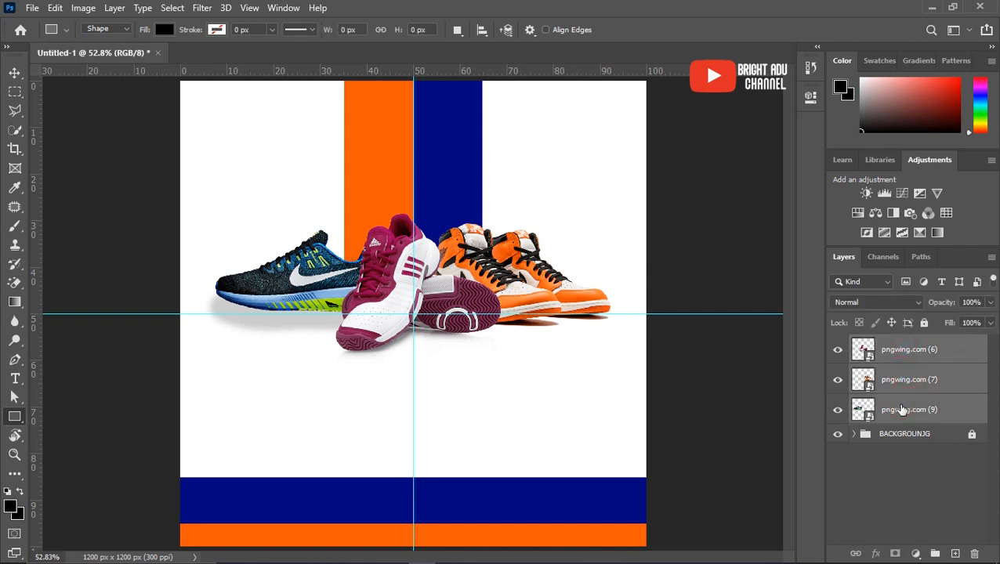
key("ctrl+g")
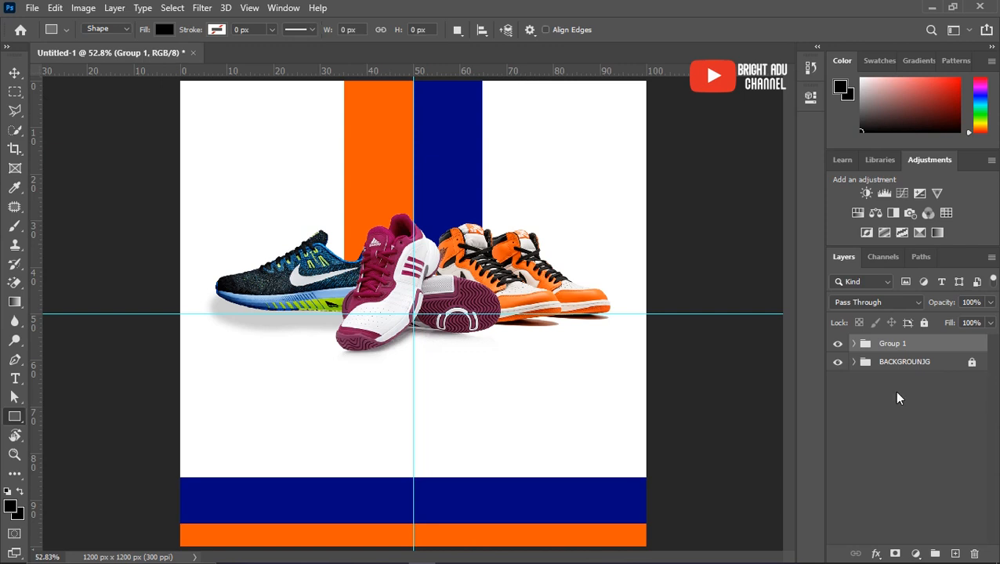
Rename the new sneaker group SNEAKERS and lock it
double_click(893, 344)
type("SNEAKERS")
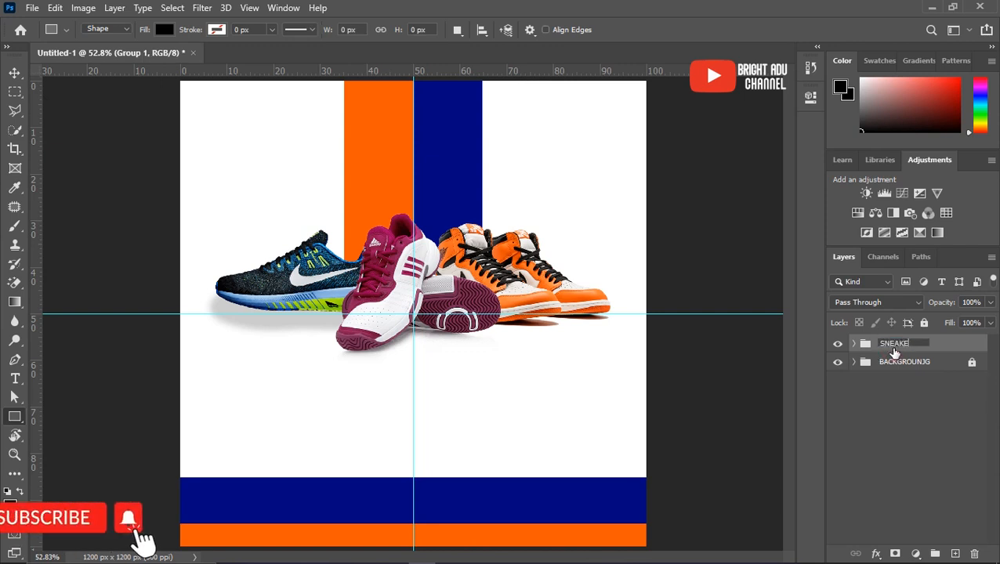
key("Return")
key("t")
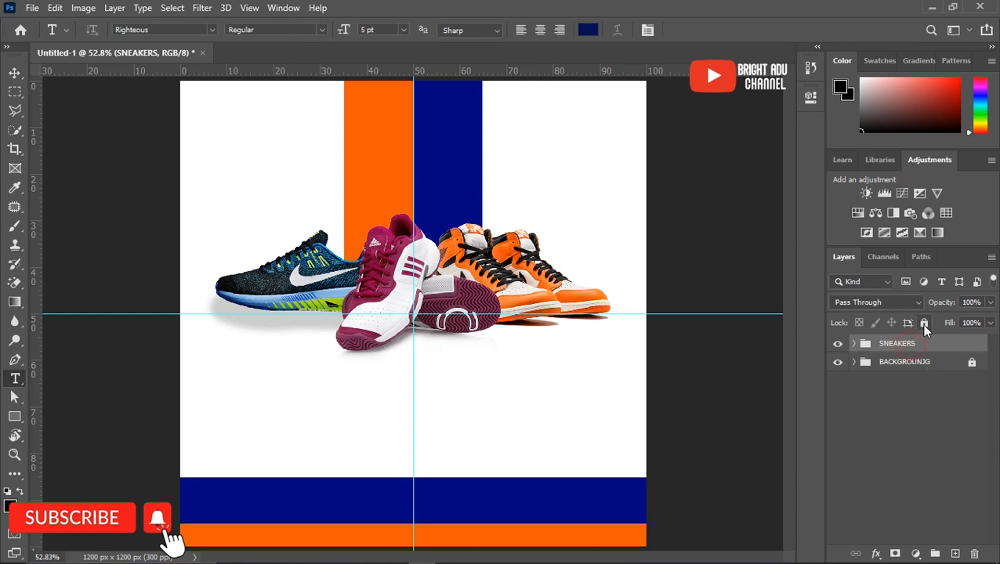
left_click(923, 325)
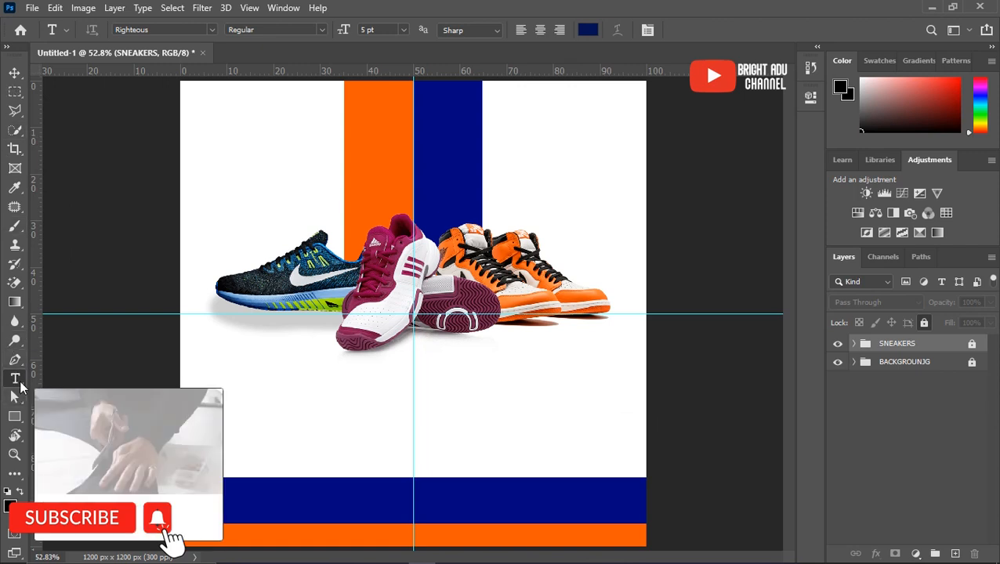
Add a text layer below the sneakers with the line "Contact Us for your unisex" copied from the sneaker tutorials Word document
left_click(308, 380)
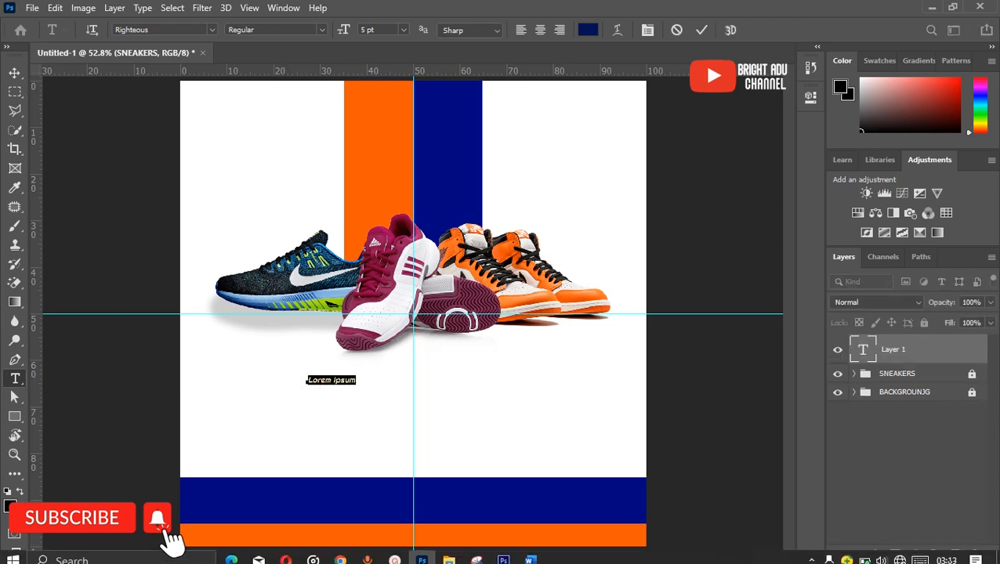
left_click(529, 553)
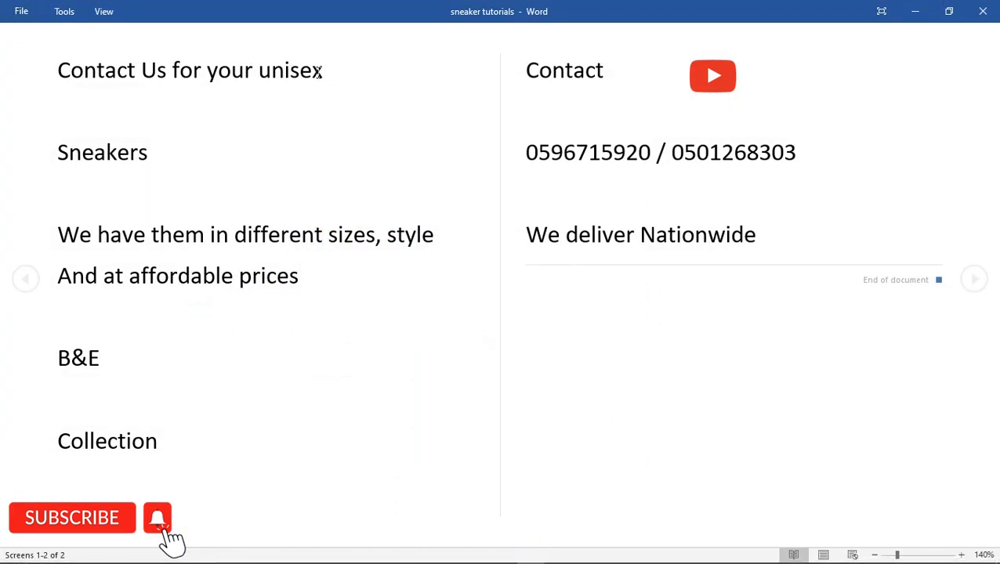
left_click_drag(320, 72, 44, 69)
key("ctrl+c")
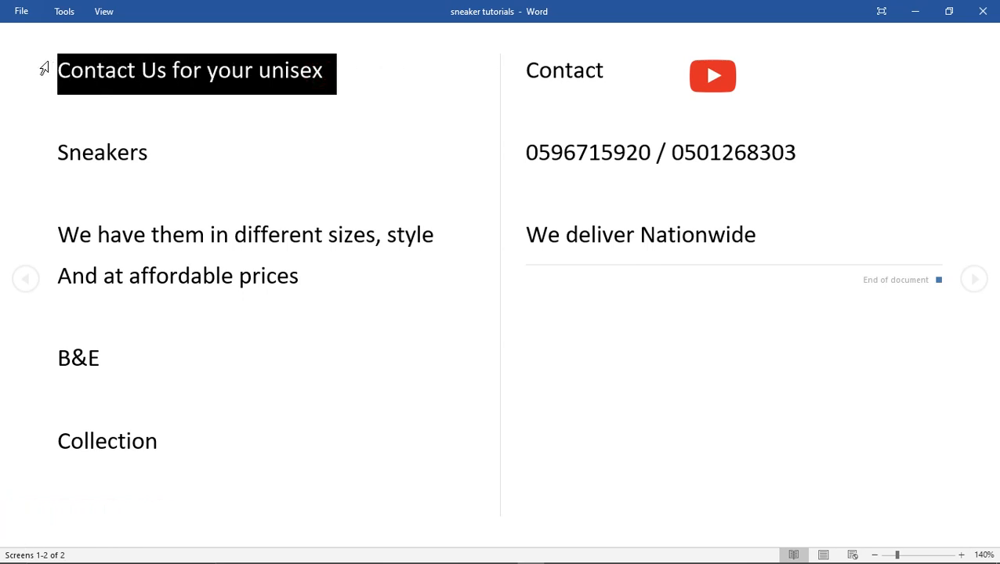
left_click(332, 560)
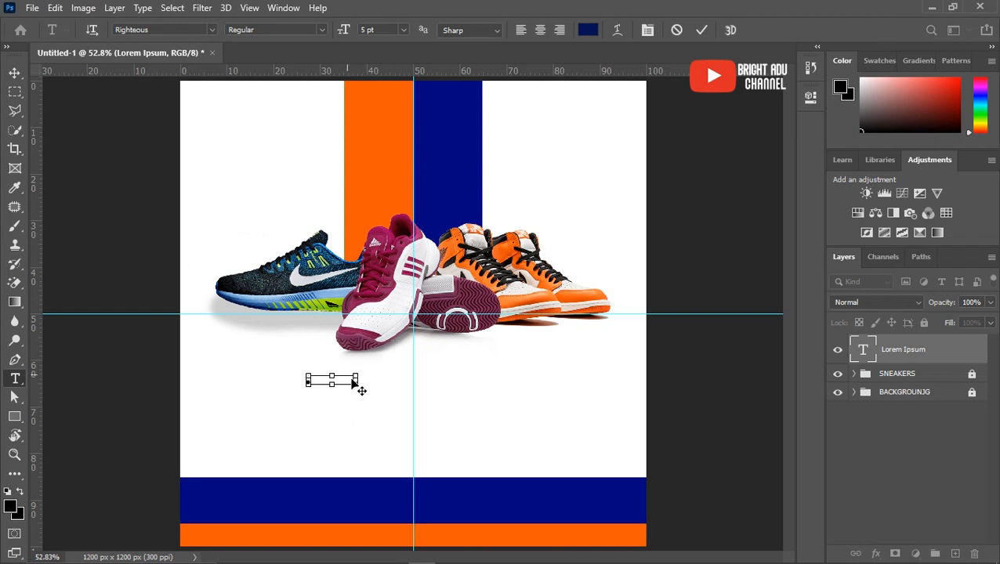
key("ctrl+v")
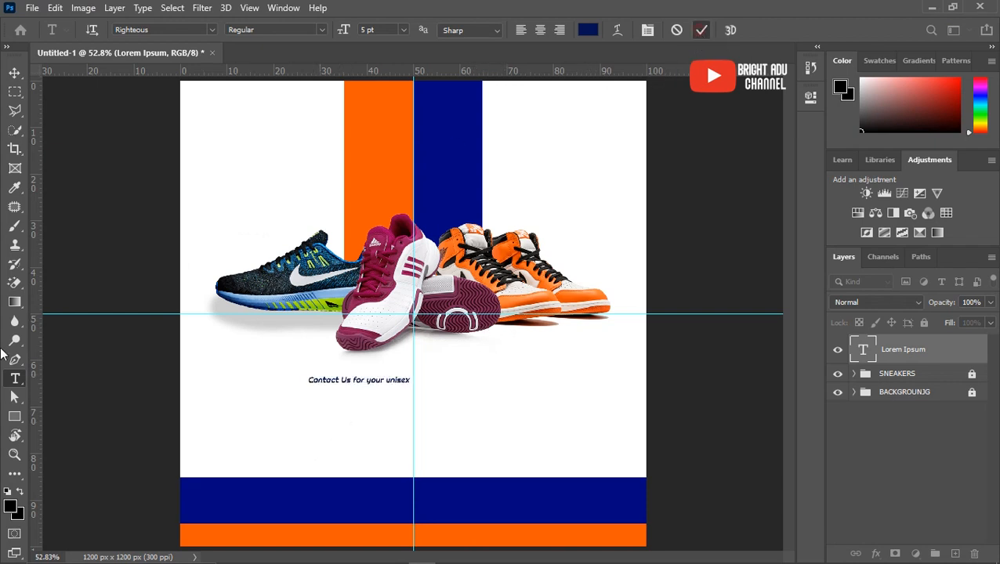
left_click(701, 30)
Scale the "Contact Us for your unisex" text to about 209% and move it slightly up beneath the sneakers
left_click(15, 72)
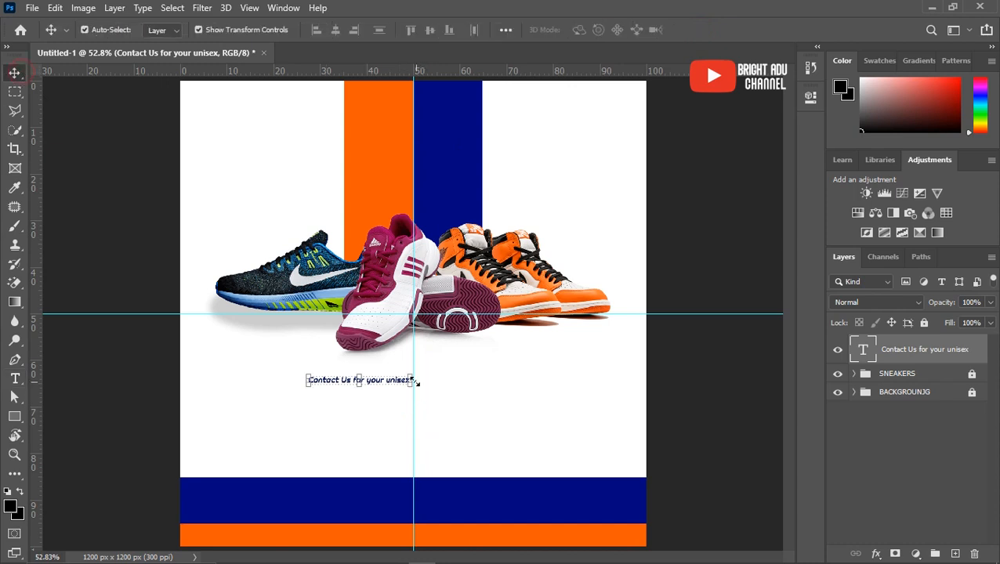
left_click_drag(409, 384, 517, 434)
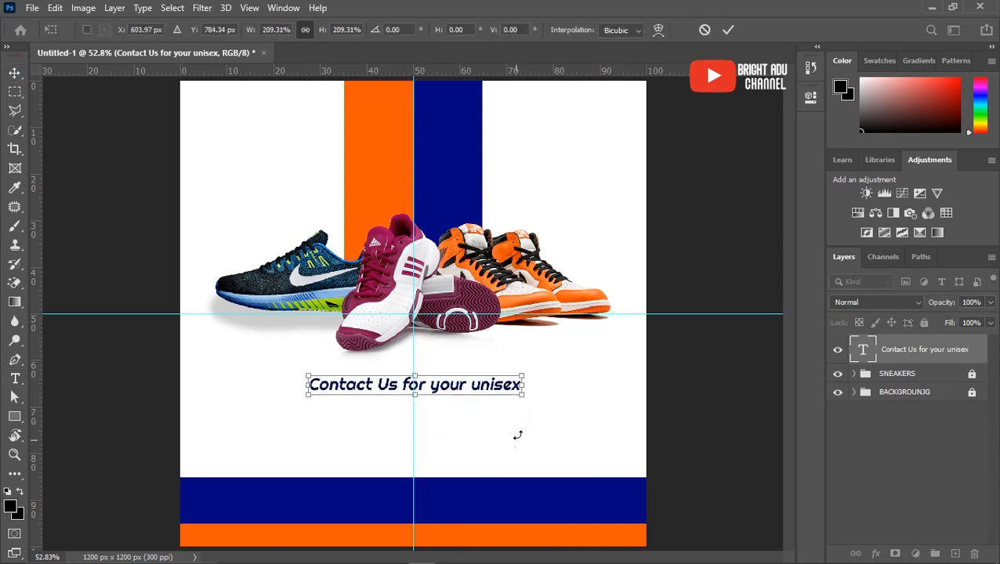
key("Return")
left_click_drag(492, 383, 481, 378)
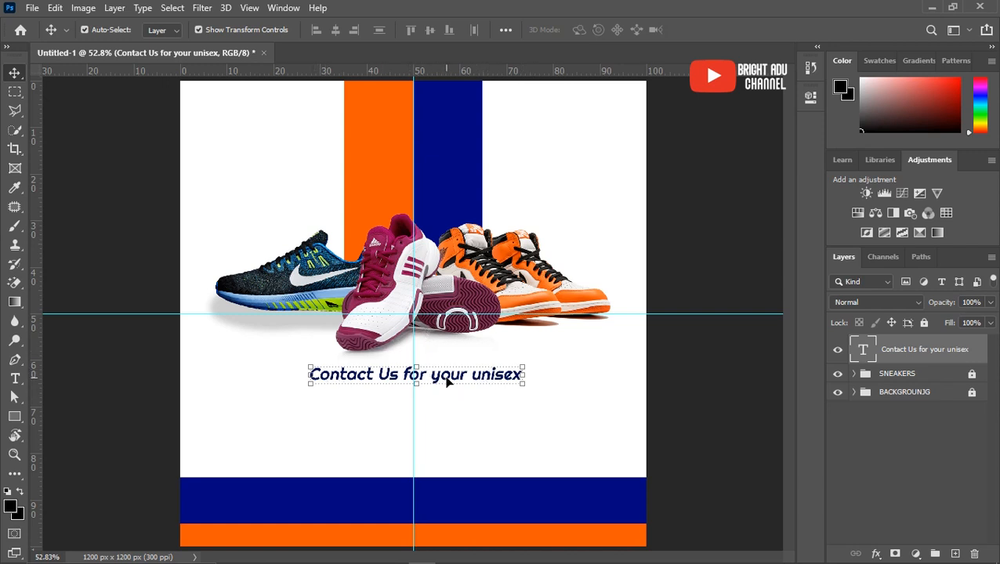
Set the "Contact Us for your unisex" text to the mogula font and turn off its faux italic style
left_click(15, 379)
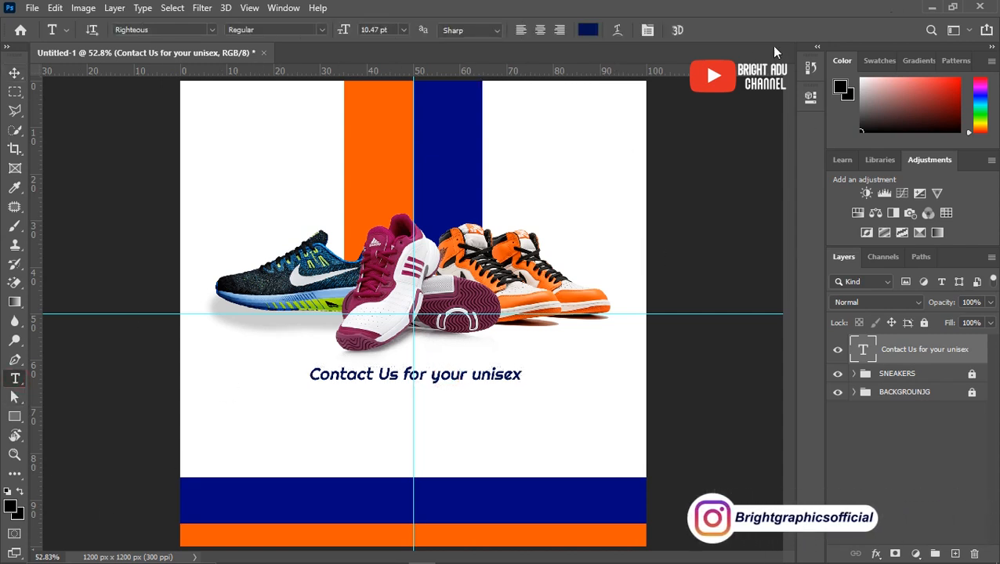
left_click(647, 29)
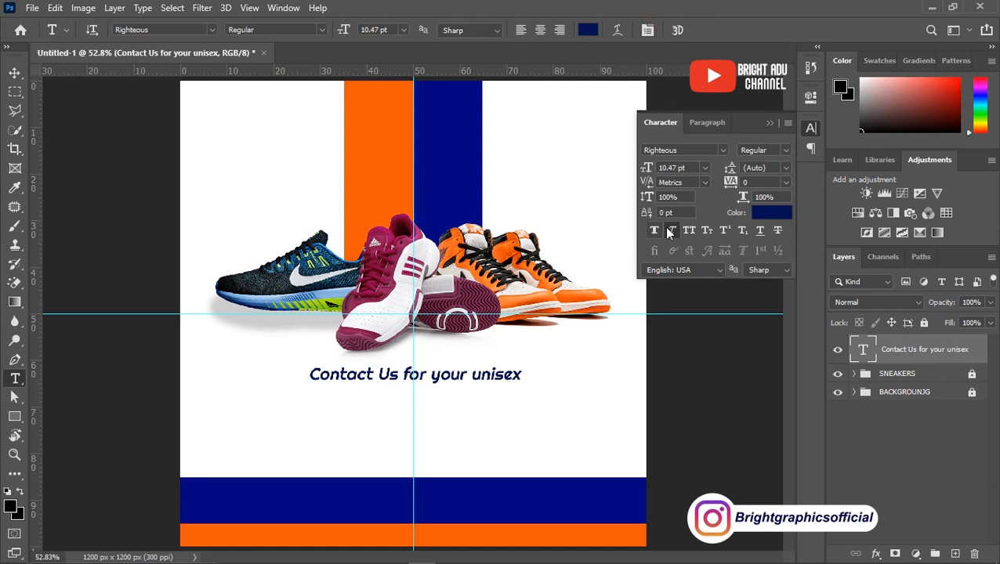
left_click(695, 150)
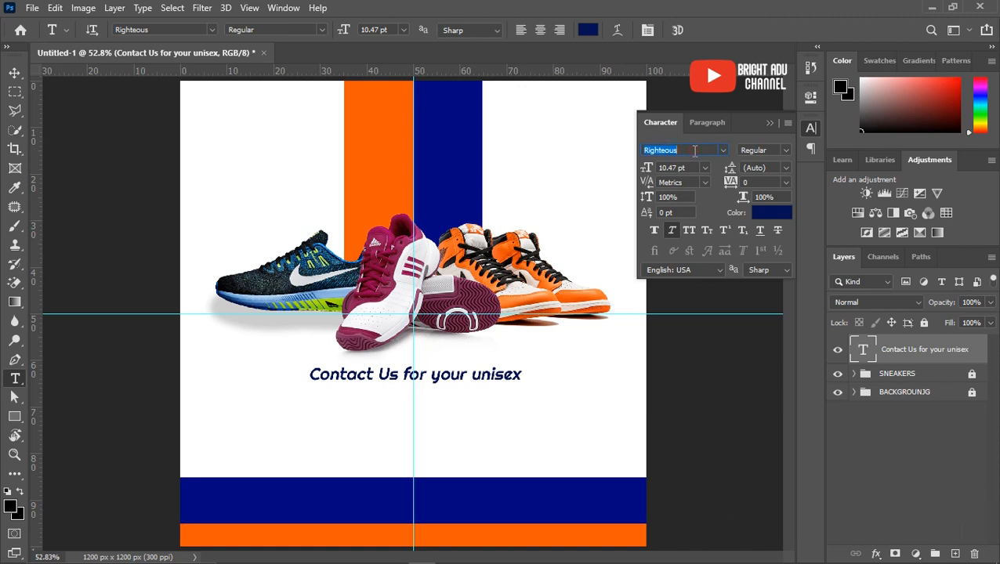
type("mogula")
key("Return")
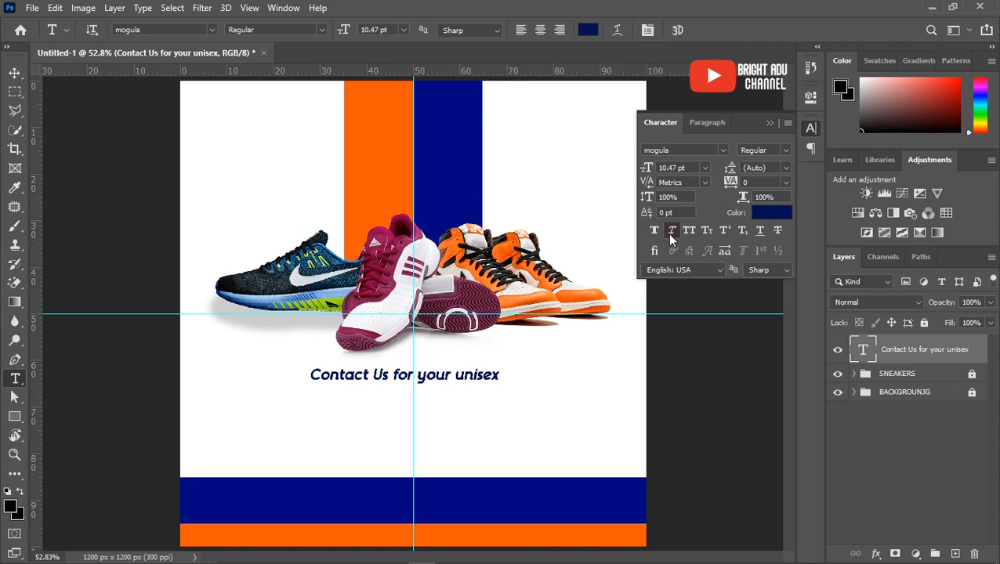
left_click(671, 232)
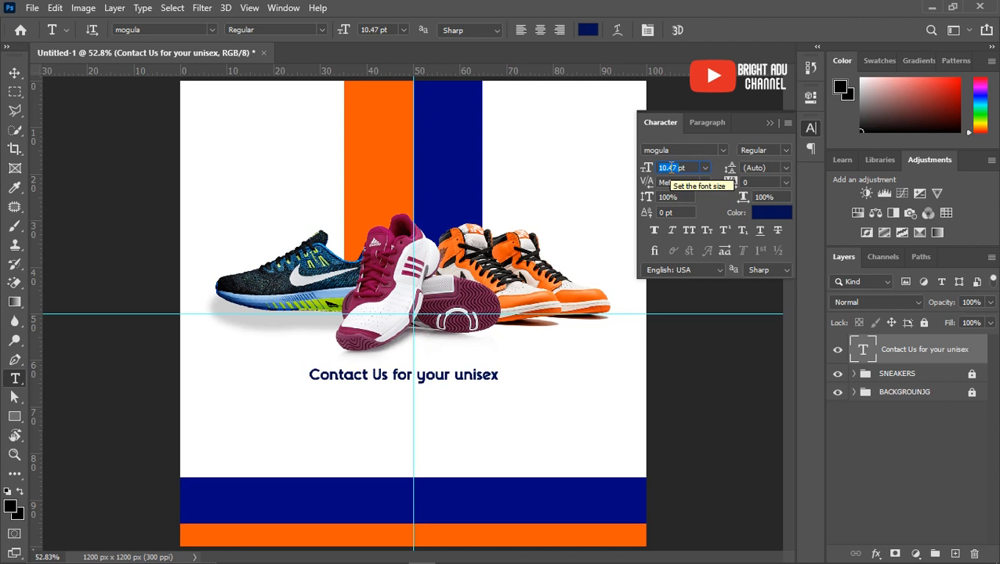
Set the contact text's font size to 6.9 pt and centre it on the vertical guide just below the maroon sneakers
type("6pt")
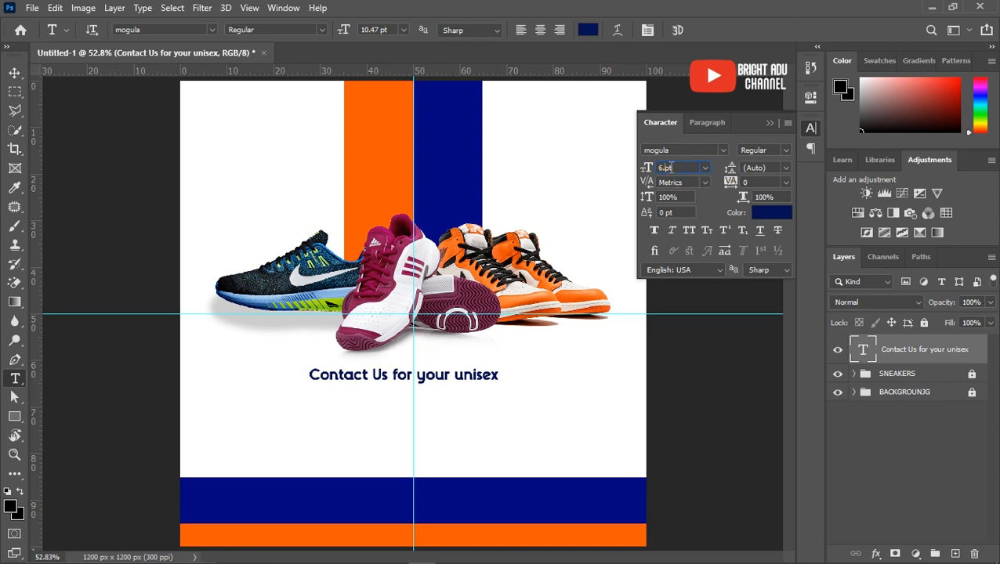
key("Return")
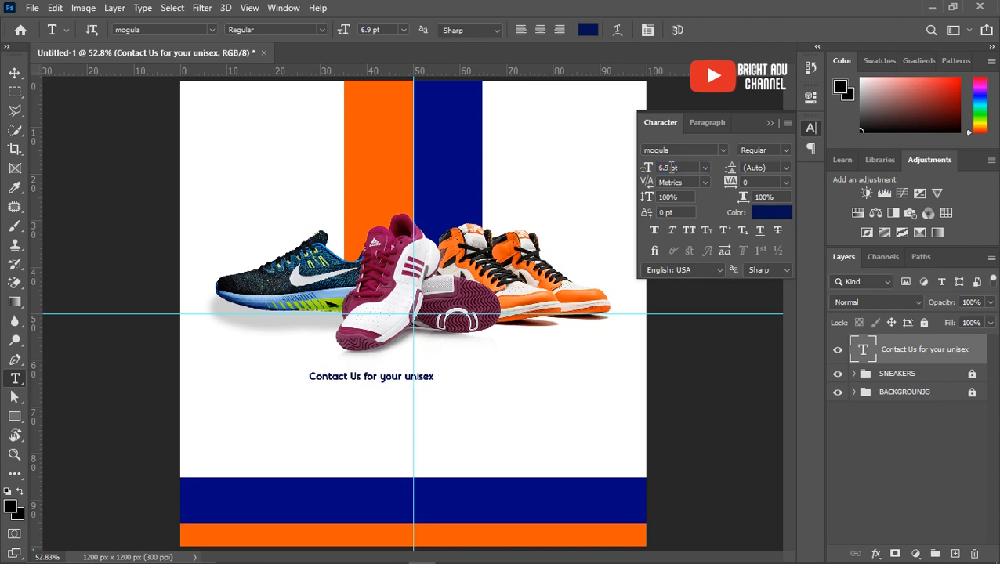
left_click(769, 125)
left_click(15, 74)
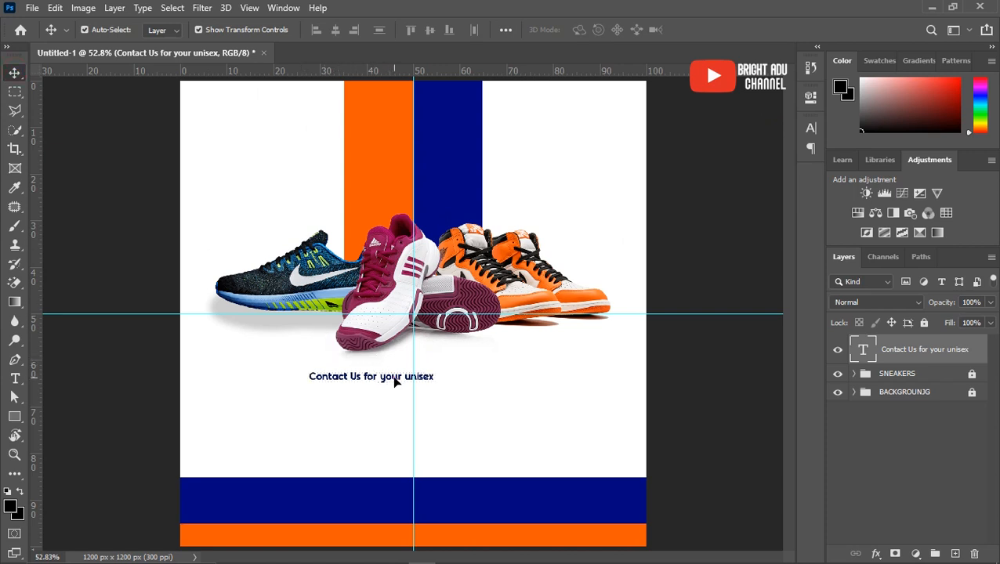
left_click_drag(394, 380, 439, 377)
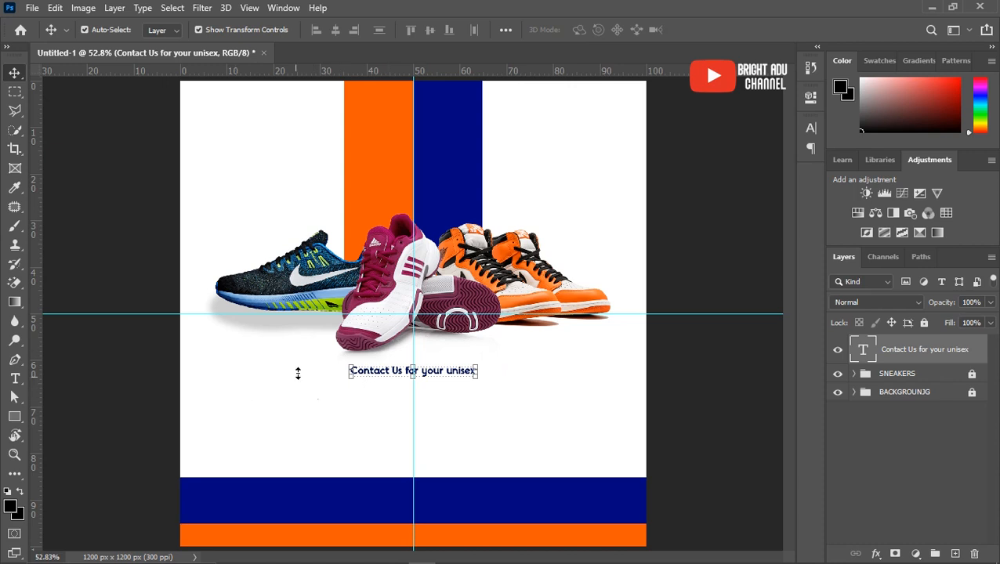
left_click(305, 389)
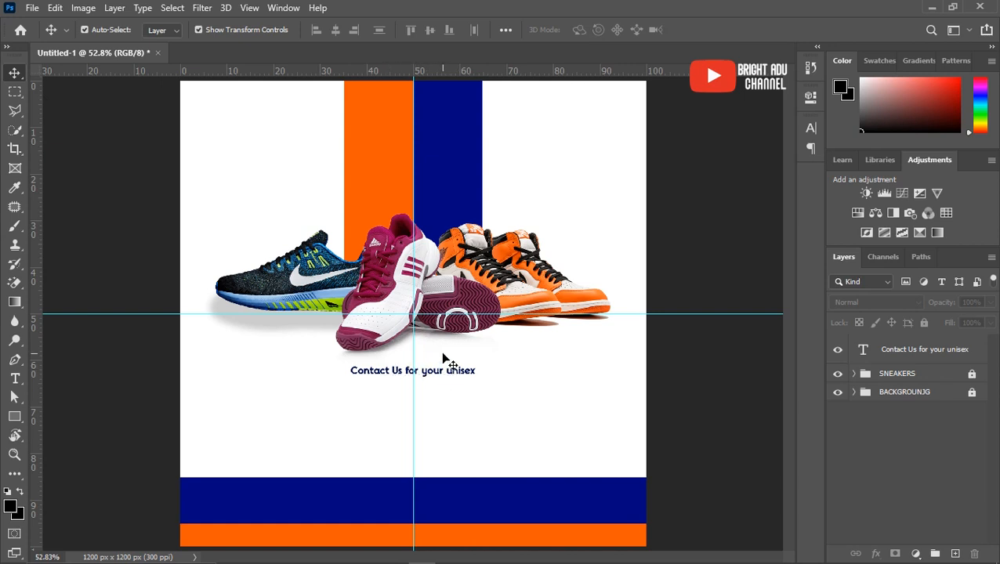
Draw a rectangle of about 359 × 47 px over the contact text and fill it with navy #02076c
left_click(13, 419)
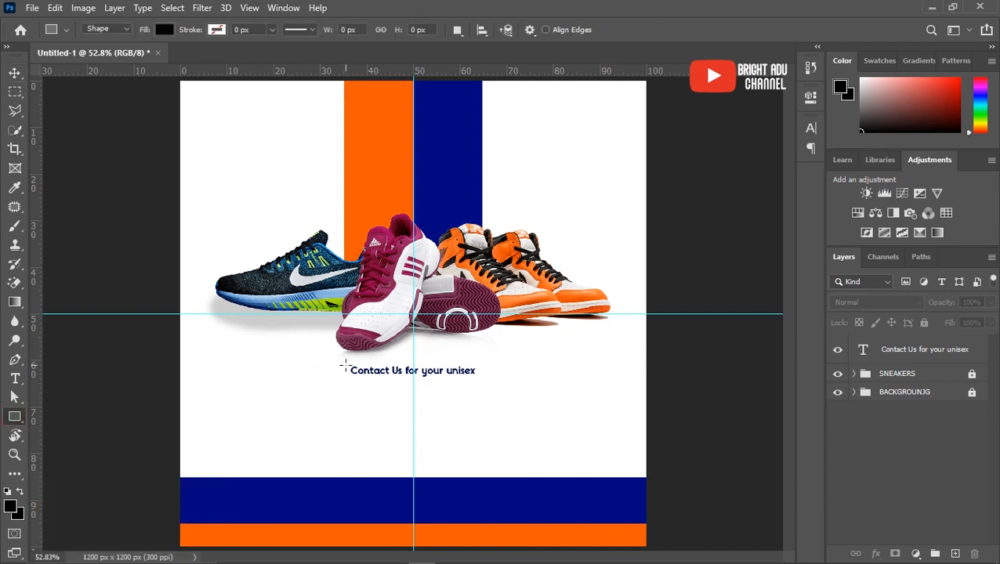
left_click_drag(342, 362, 481, 381)
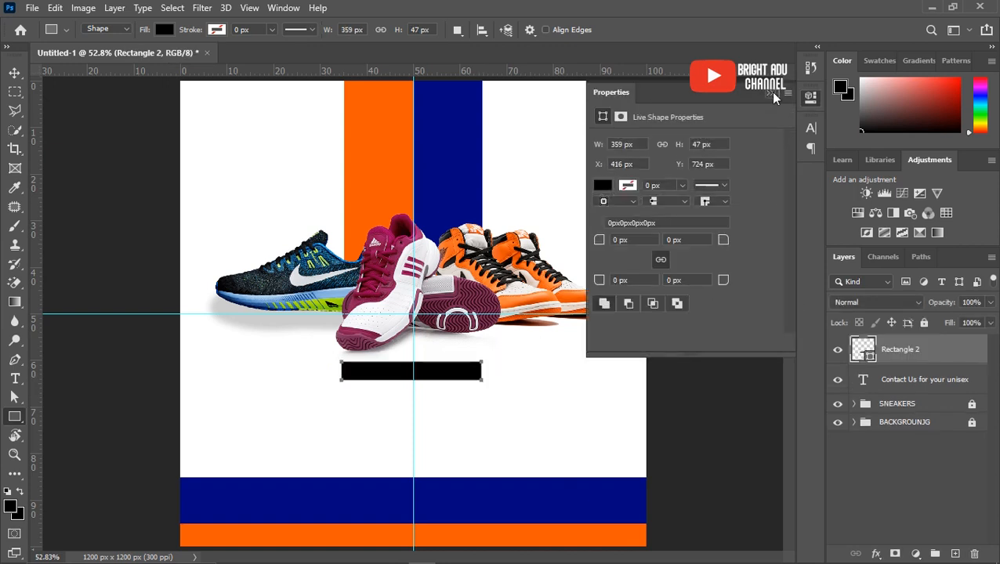
left_click(599, 184)
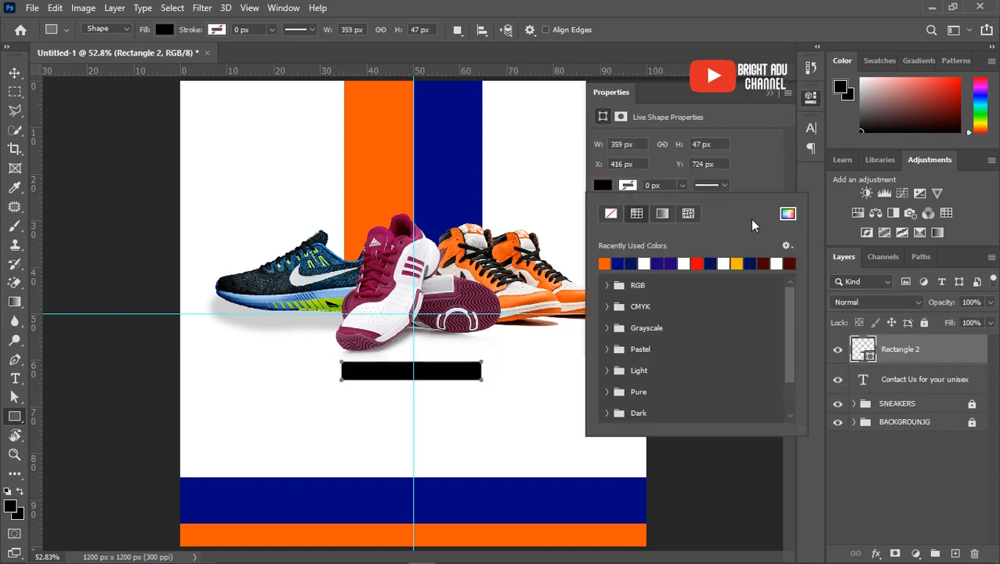
left_click(788, 213)
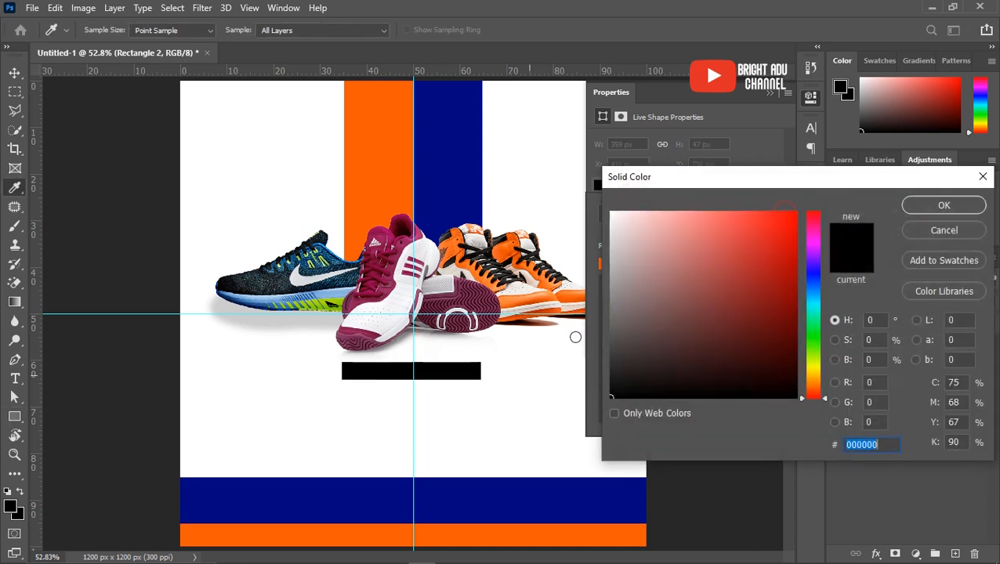
left_click(337, 493)
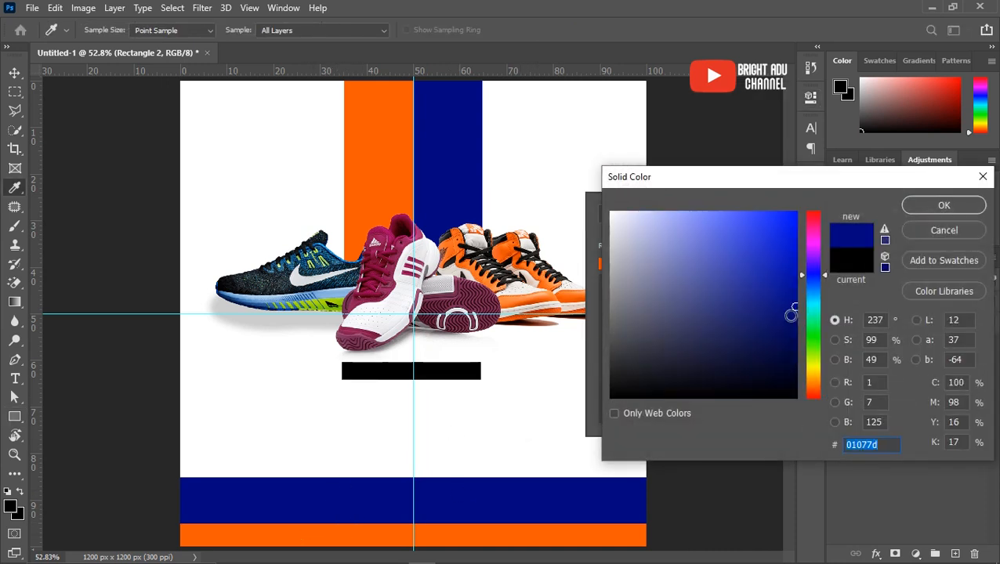
left_click_drag(793, 312, 794, 319)
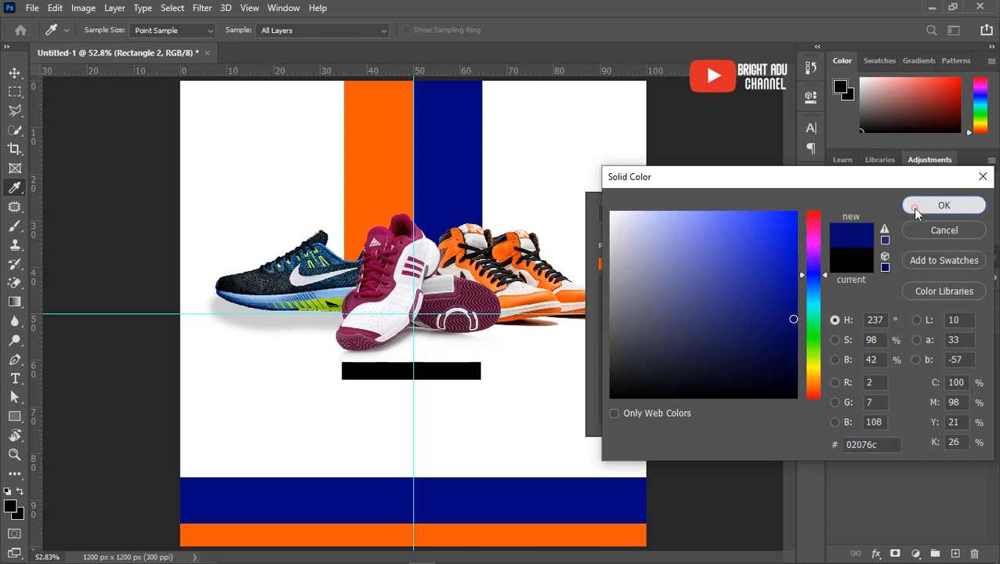
left_click(939, 205)
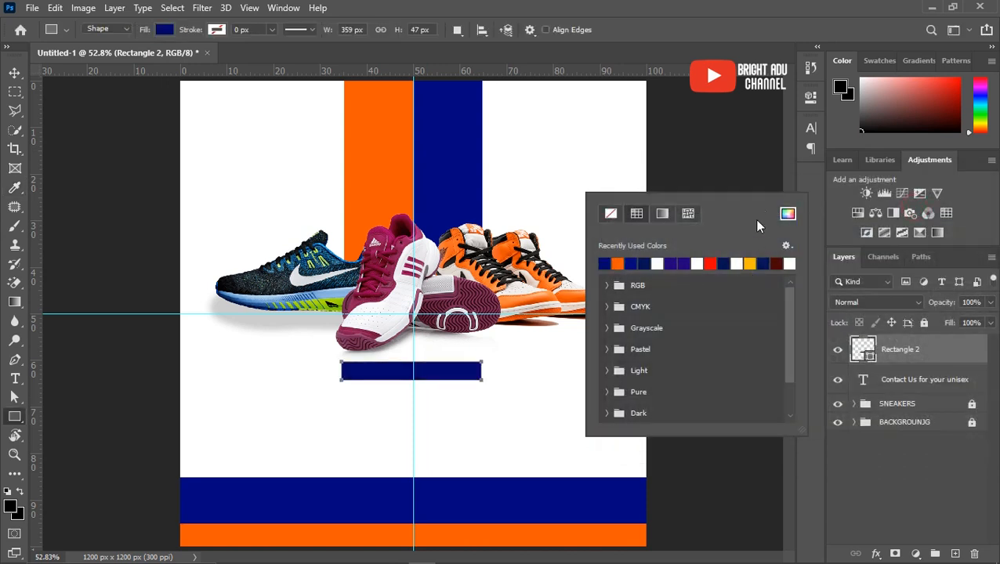
left_click(15, 417)
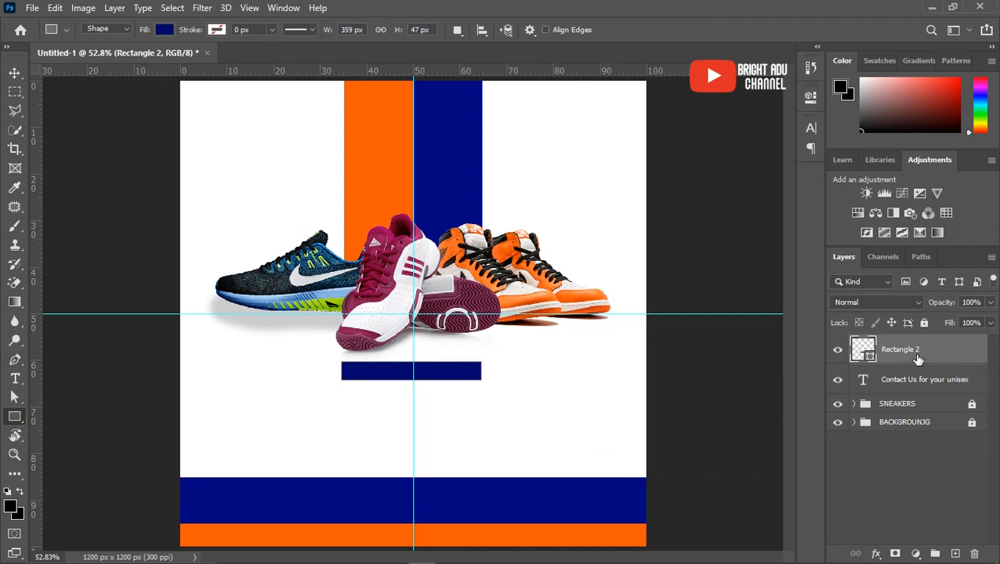
Stack the Rectangle 2 layer directly beneath the contact text layer and colour the text white (#ffffff)
mouse_move(916, 360)
left_mouse_down()
mouse_move(916, 390)
mouse_move(911, 379)
left_mouse_up()
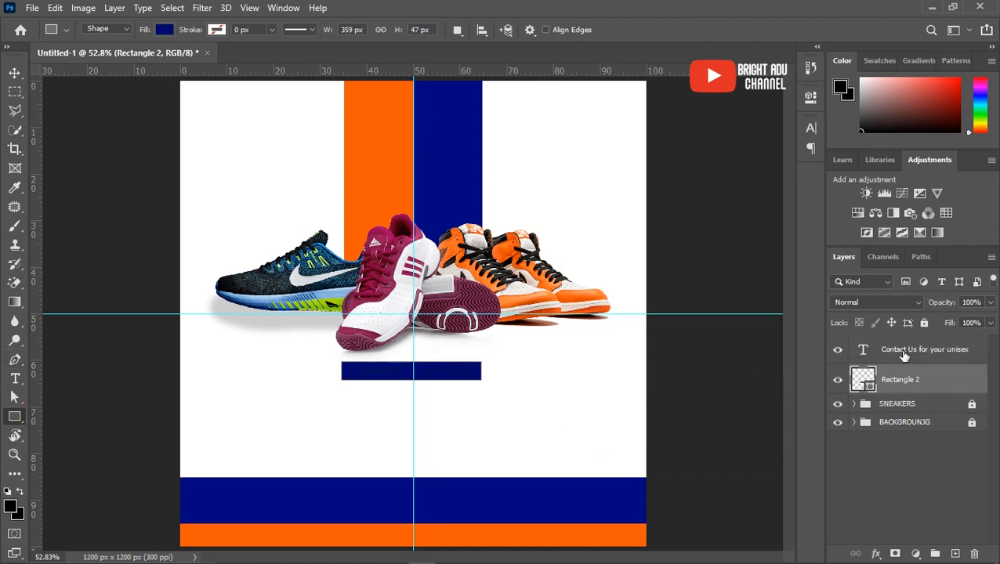
left_click(905, 353)
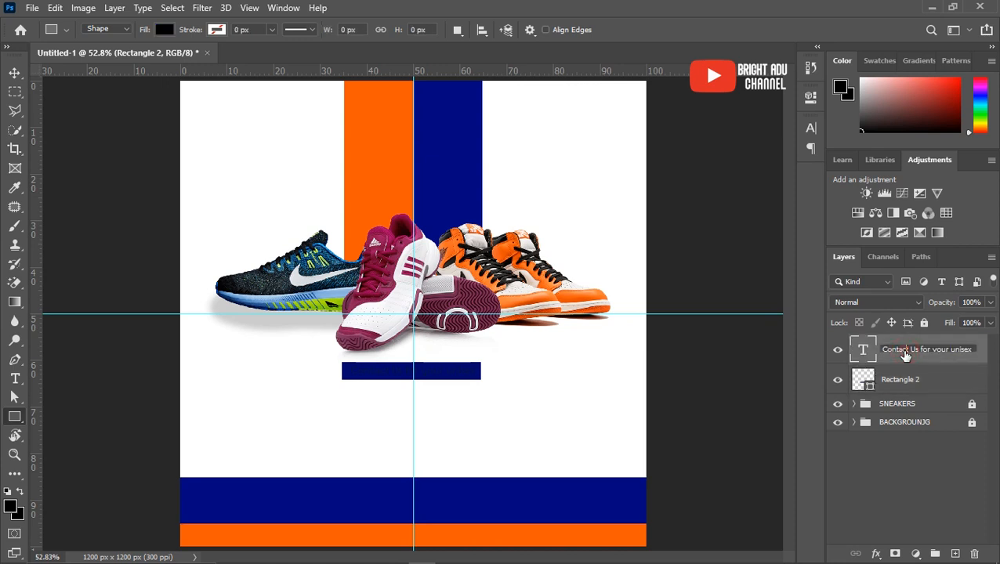
left_click(921, 358)
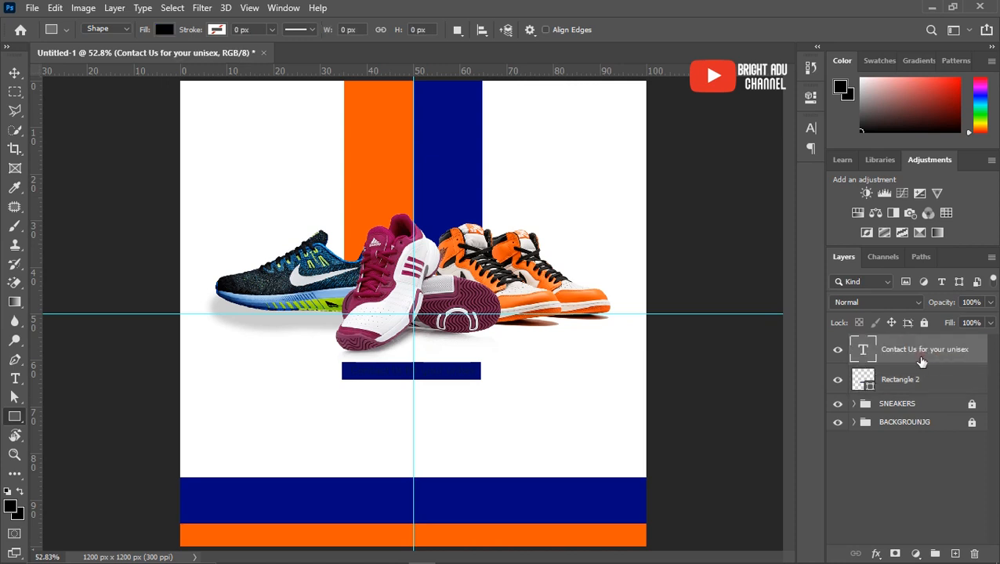
left_click(810, 130)
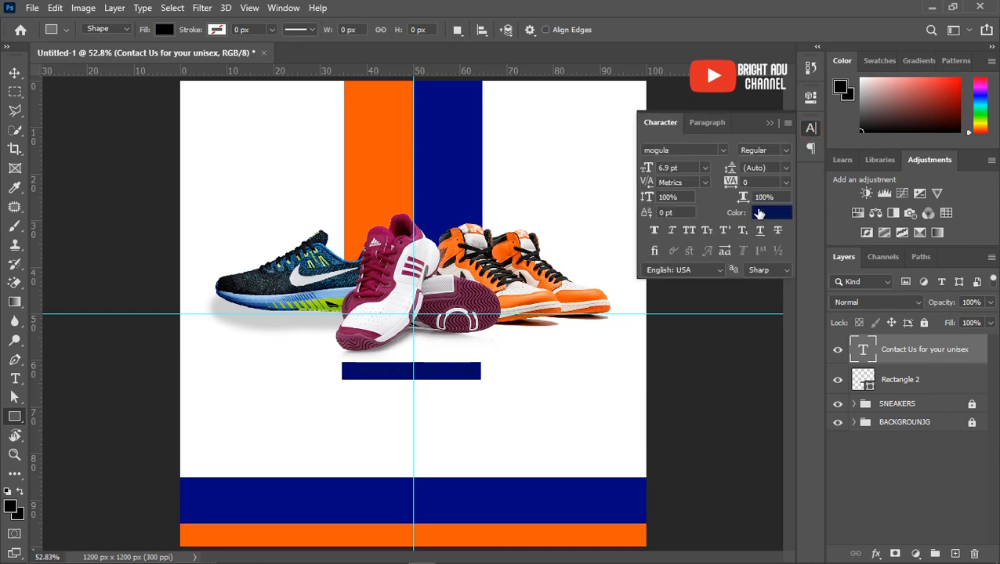
left_click(757, 213)
left_click(574, 351)
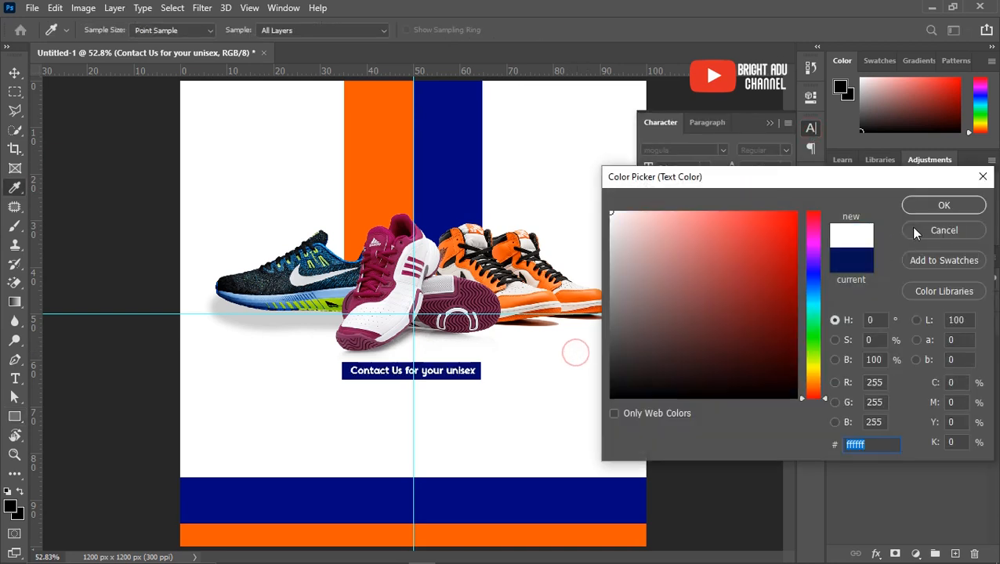
left_click(944, 204)
Align the horizontal centres of the contact text layer and Rectangle 2
left_click(921, 353)
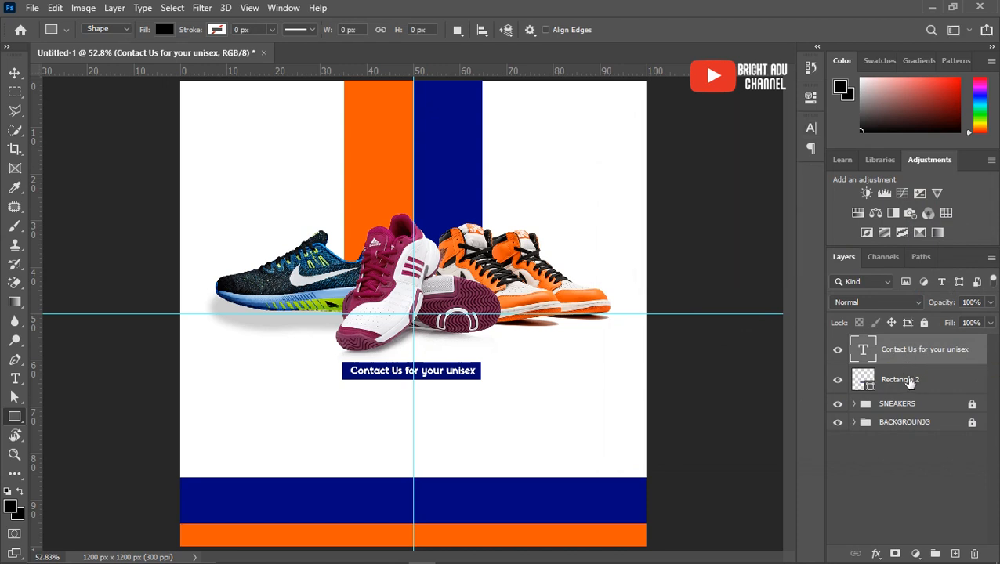
left_click(910, 382)
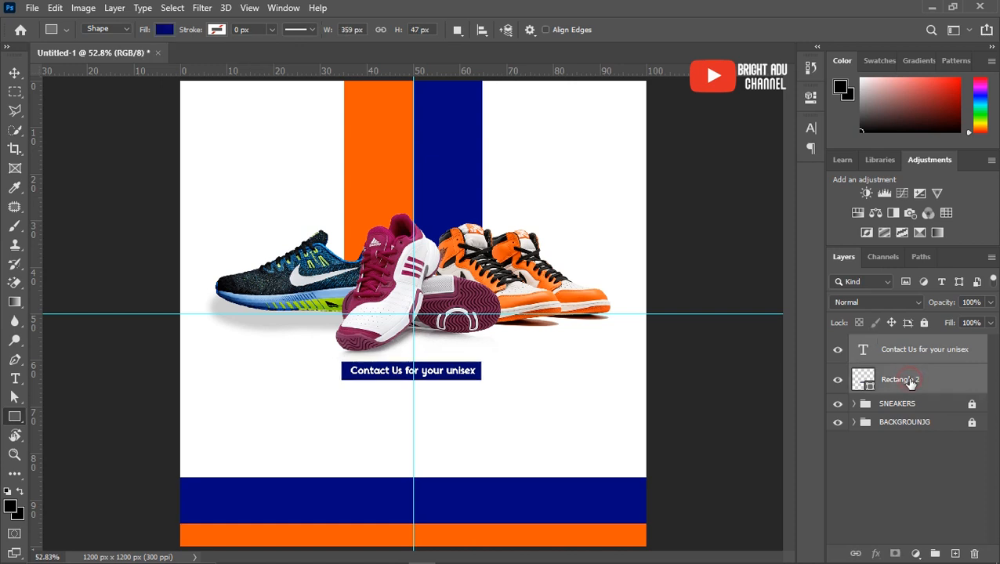
left_click(14, 74)
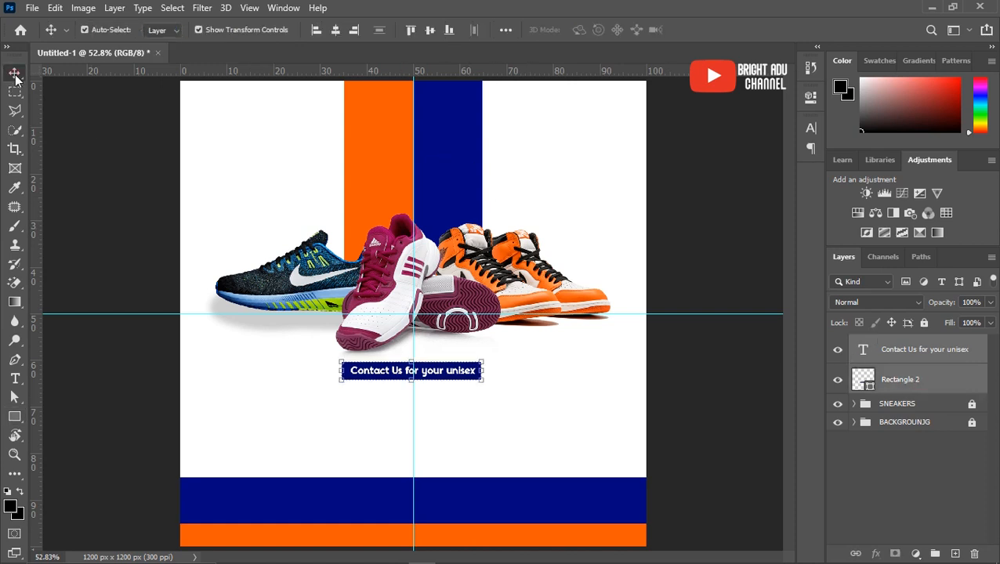
left_click(334, 33)
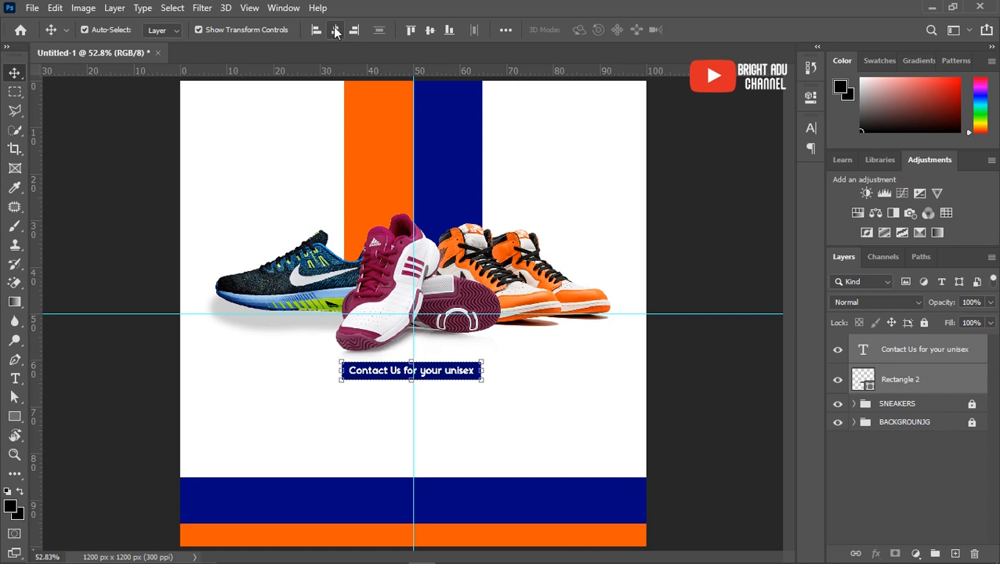
Align the vertical centres of the contact text and Rectangle 2, link both layers and shift them slightly right
left_click(429, 33)
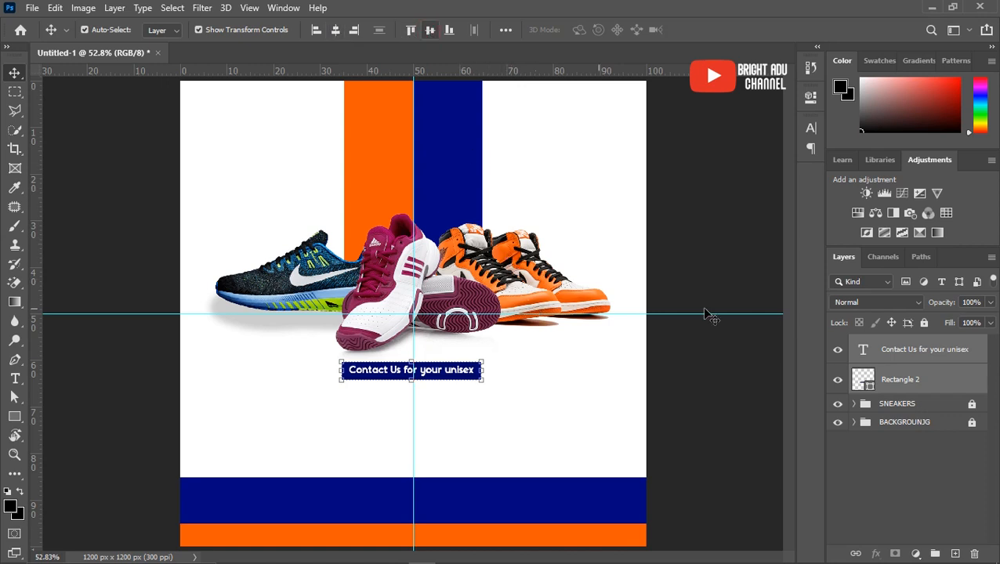
left_click(855, 555)
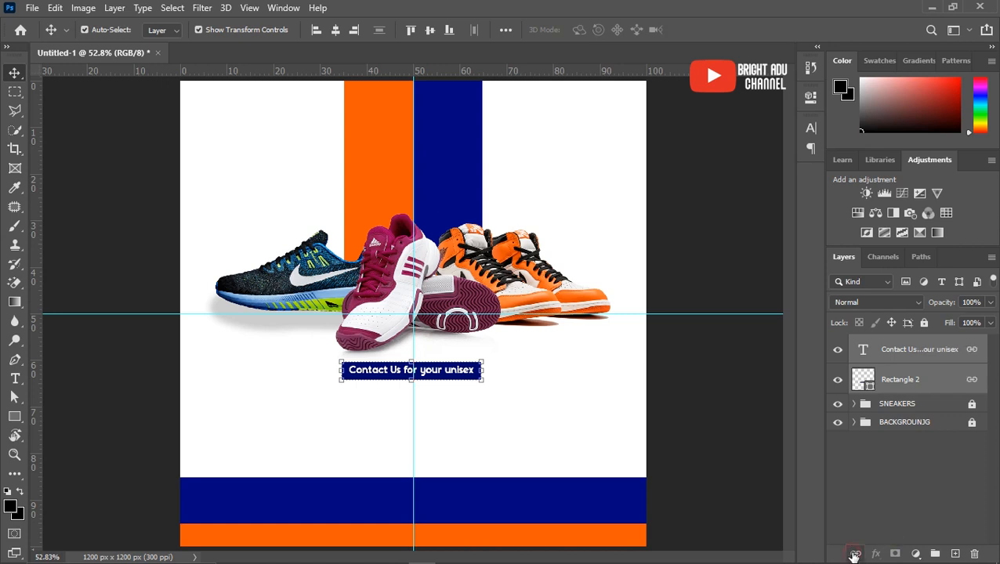
left_click(568, 384)
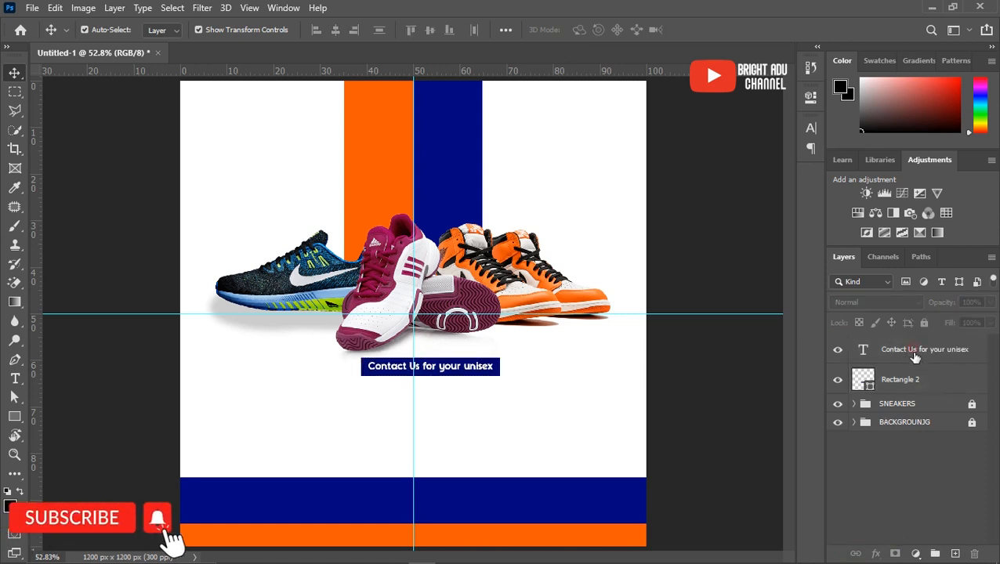
Group the contact text and Rectangle 2 layers and rename the group INFO 1
left_click(914, 355)
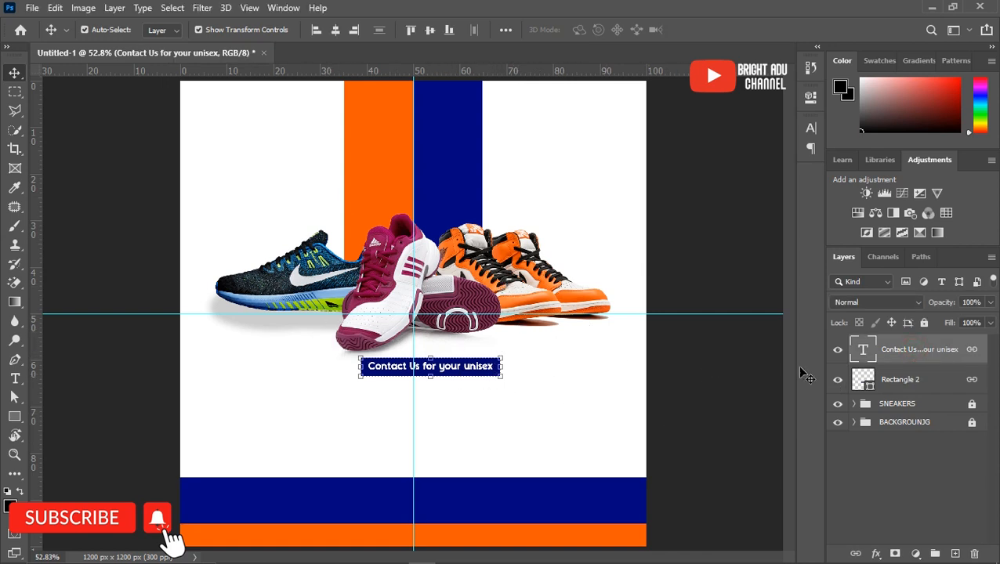
left_click(900, 378)
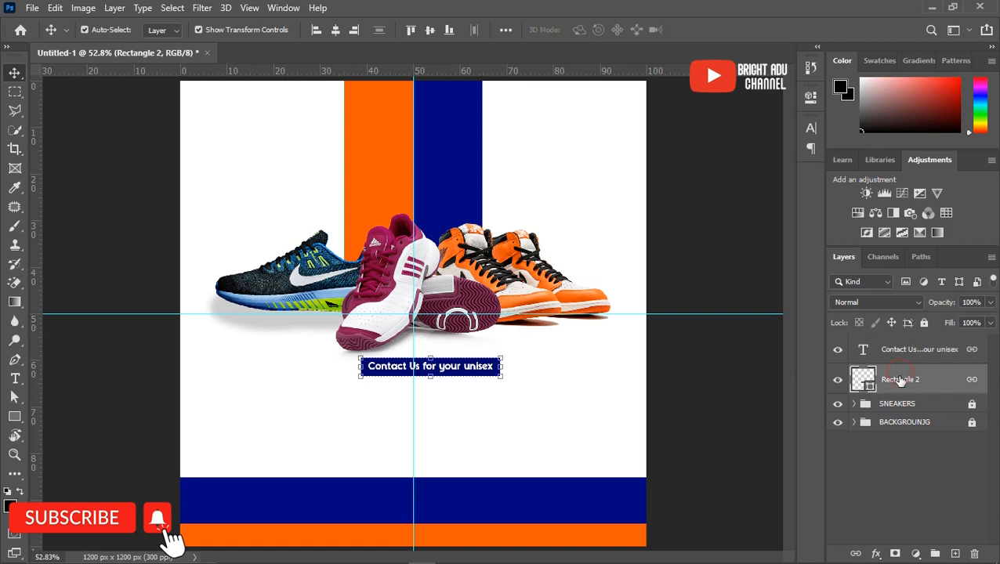
left_click(893, 356, "ctrl")
key("ctrl+g")
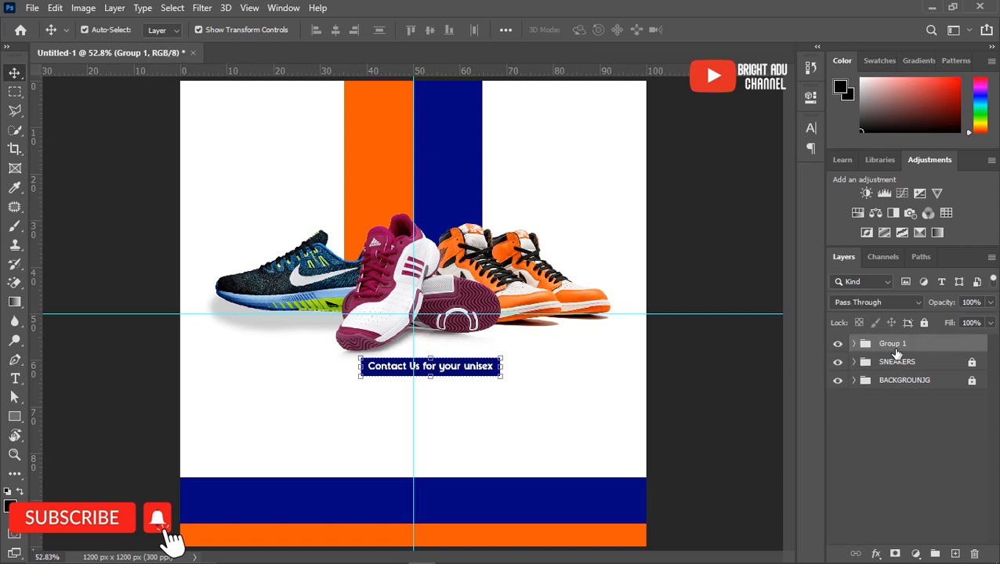
double_click(894, 344)
type("INFO")
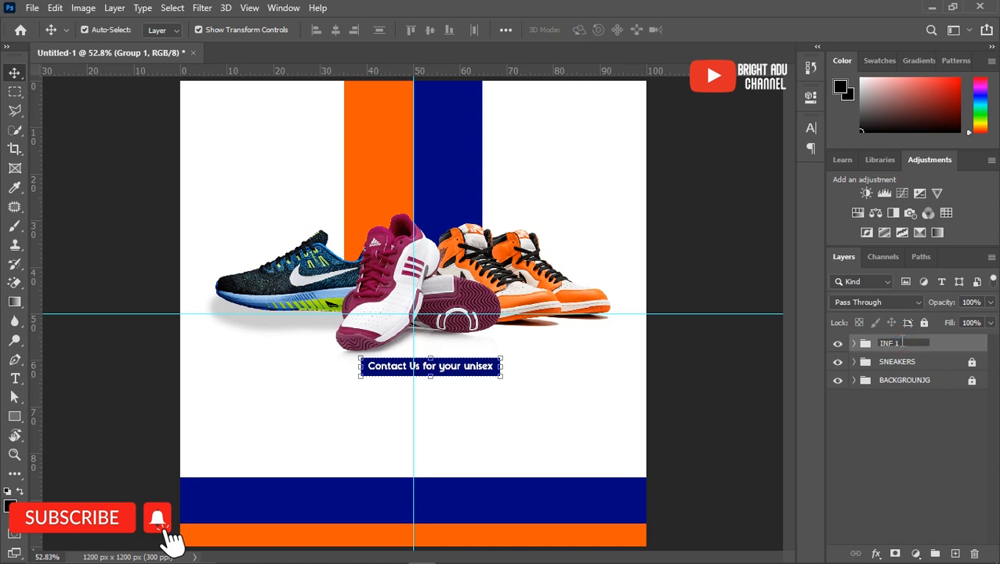
left_click(901, 439)
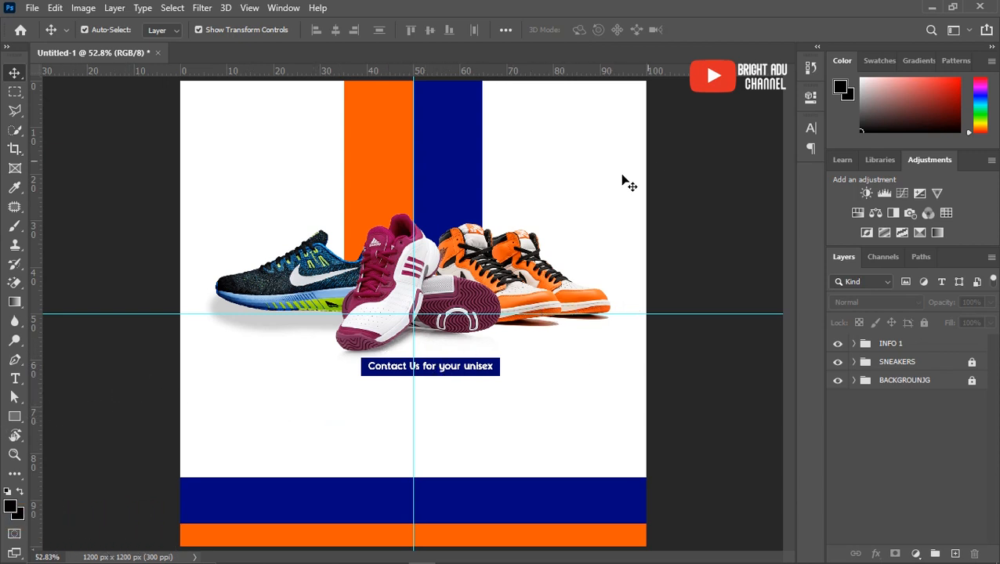
Copy the word "Sneakers" from the Word document and add it in Photoshop as a new text layer below the contact label
mouse_move(574, 558)
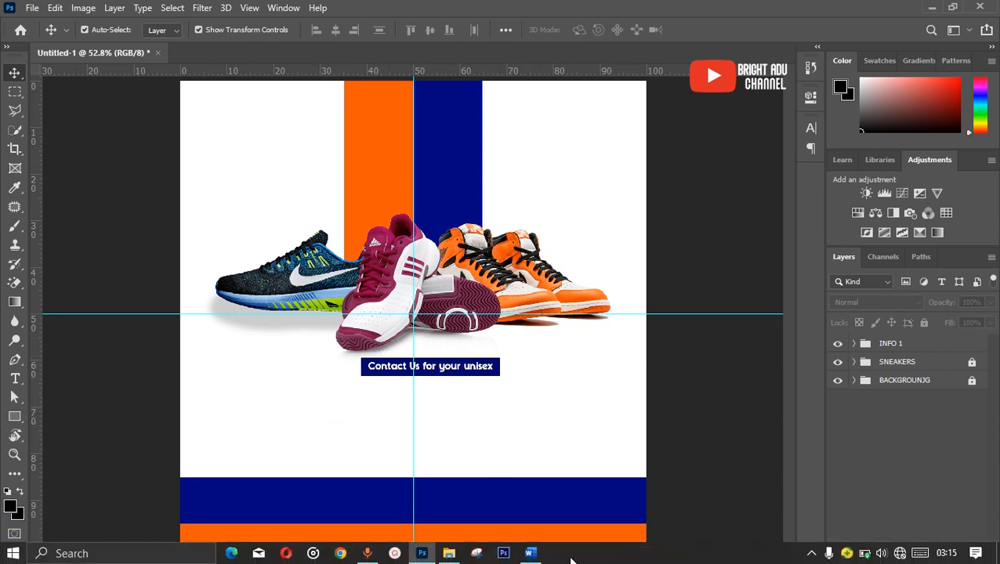
left_click(530, 554)
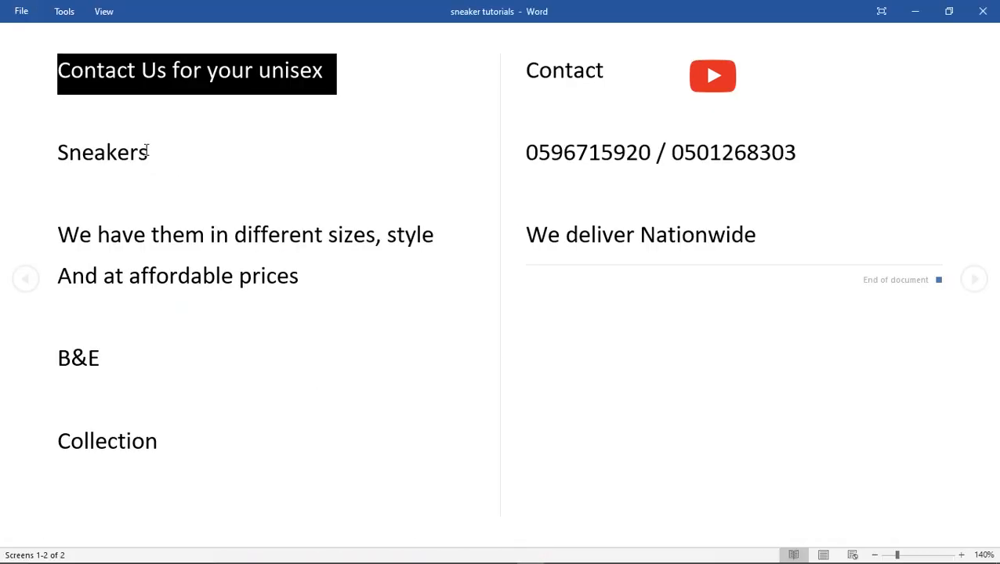
left_click_drag(147, 150, 39, 156)
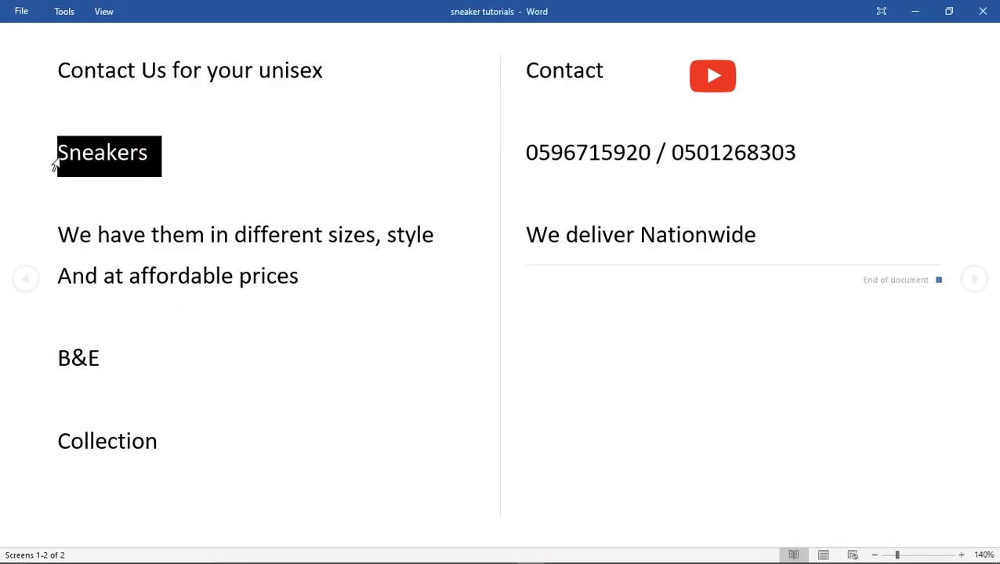
left_click(422, 558)
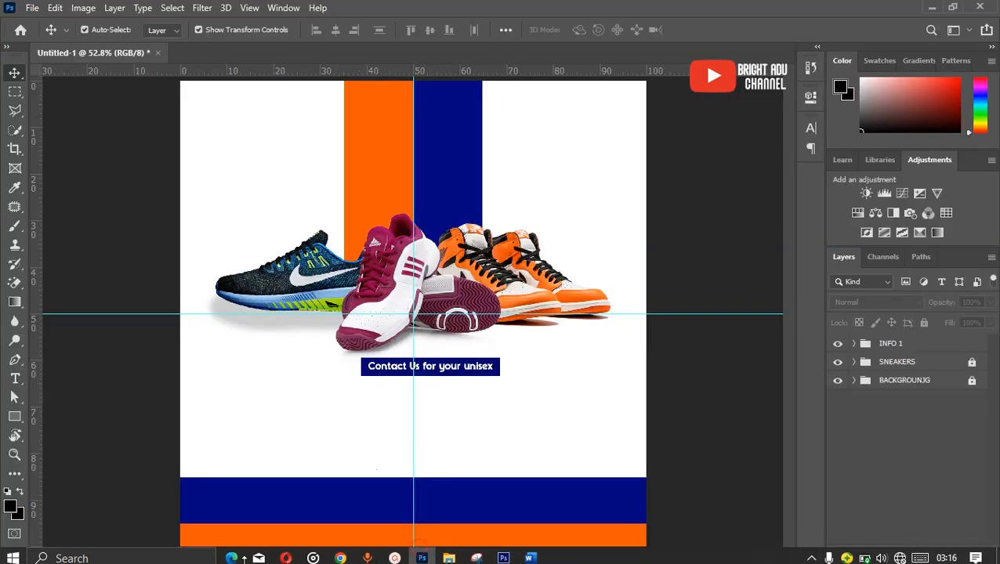
left_click(12, 378)
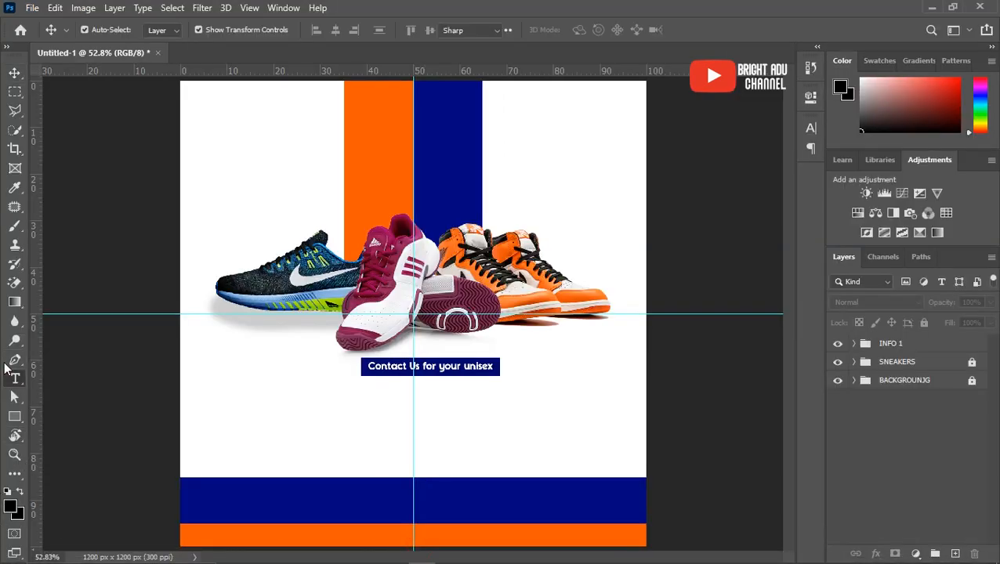
left_click(371, 414)
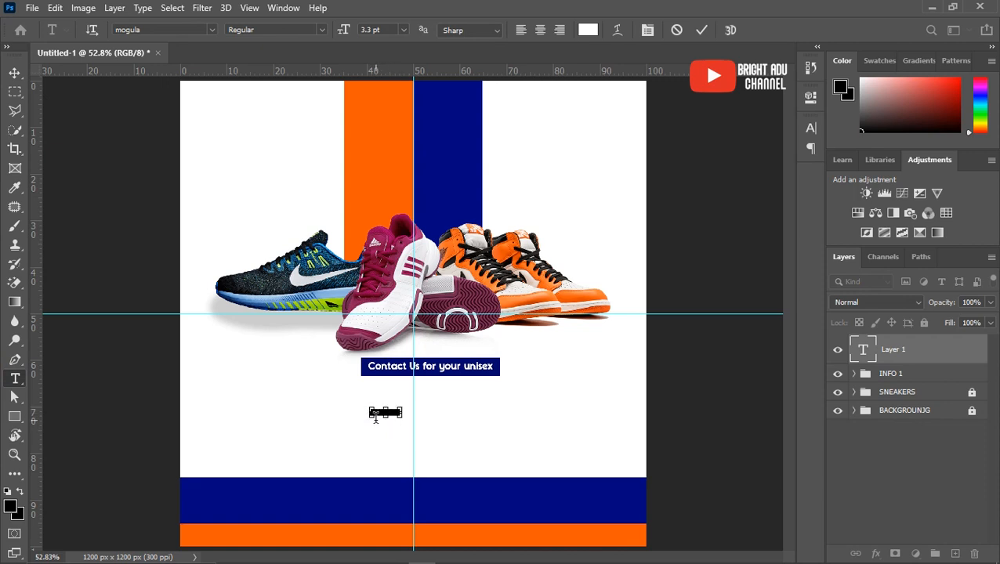
key("BackSpace")
left_click(701, 29)
Colour the Sneakers text navy (#01077d), sampled from the vertical navy stripe
left_click(811, 127)
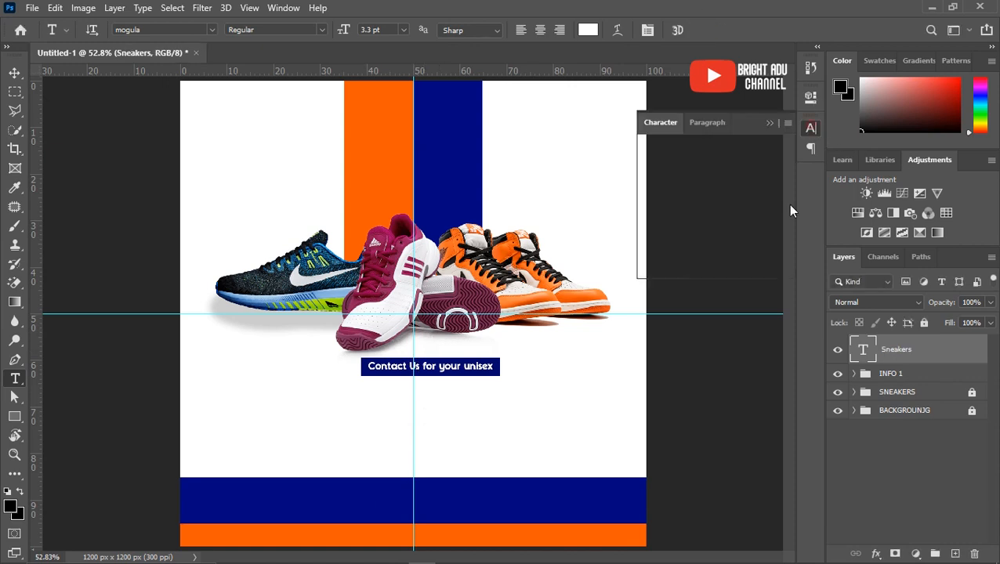
left_click(772, 212)
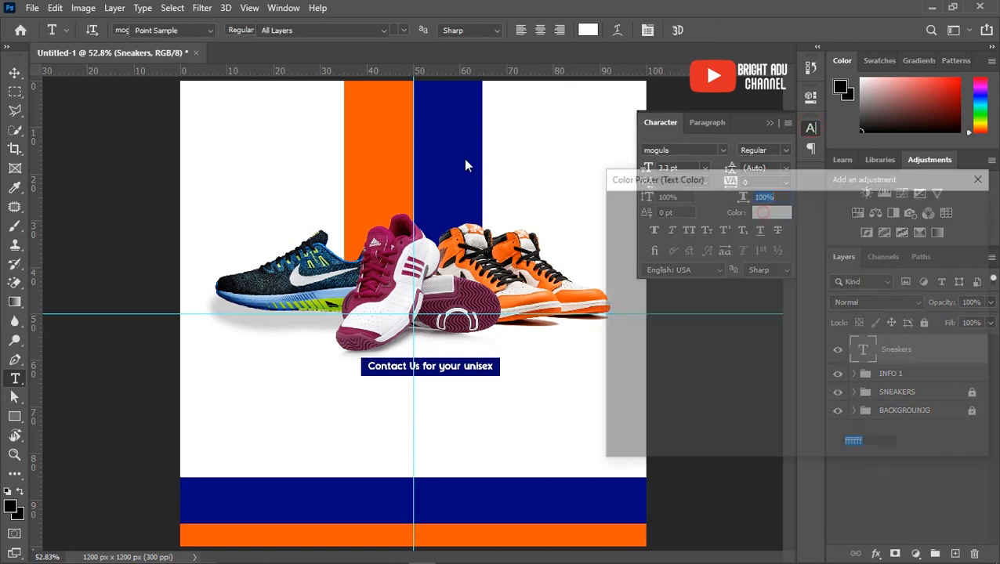
left_click(437, 151)
left_click(944, 205)
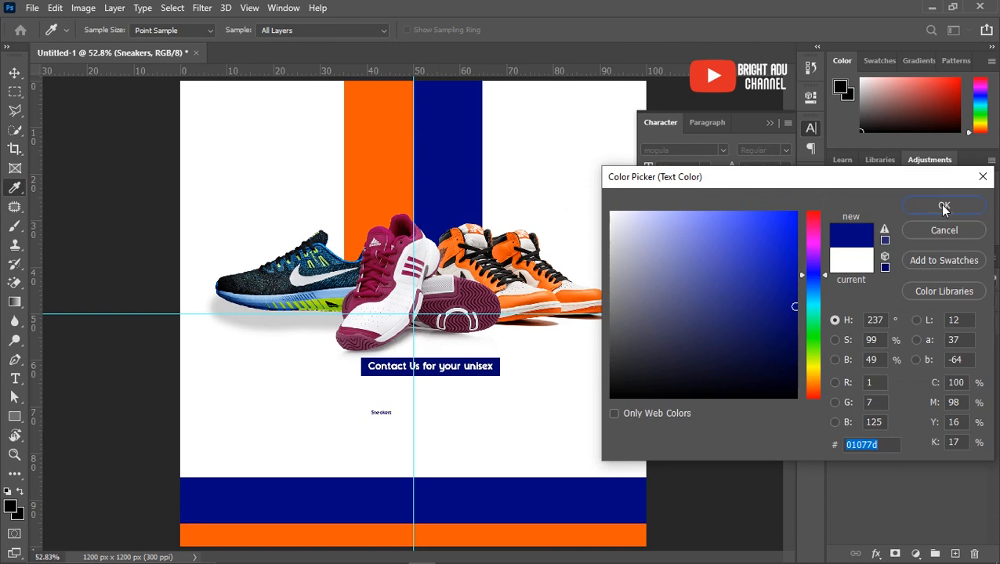
Enlarge the Sneakers text to about 716% and place it directly beneath the contact label
left_click(14, 72)
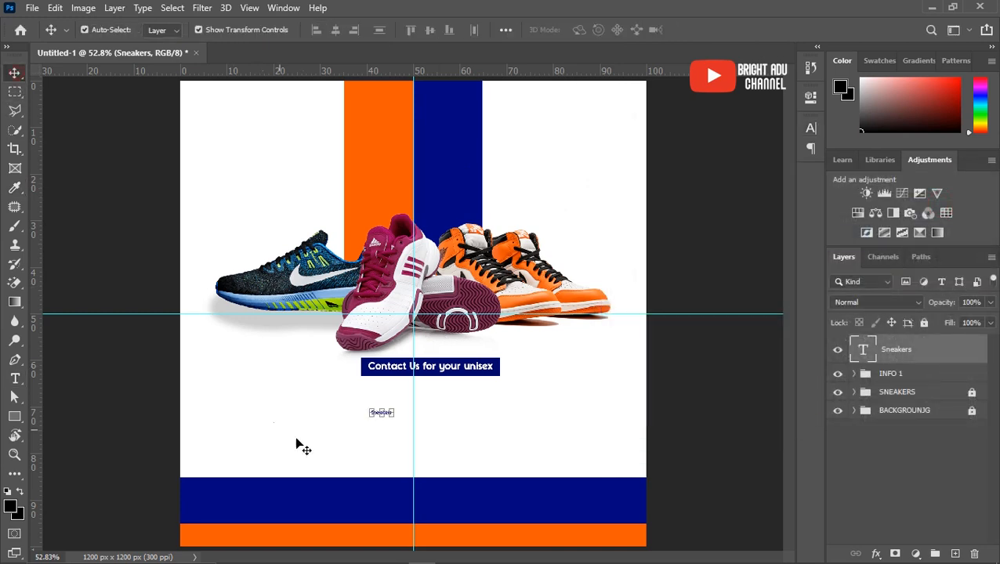
left_click_drag(392, 418, 475, 469)
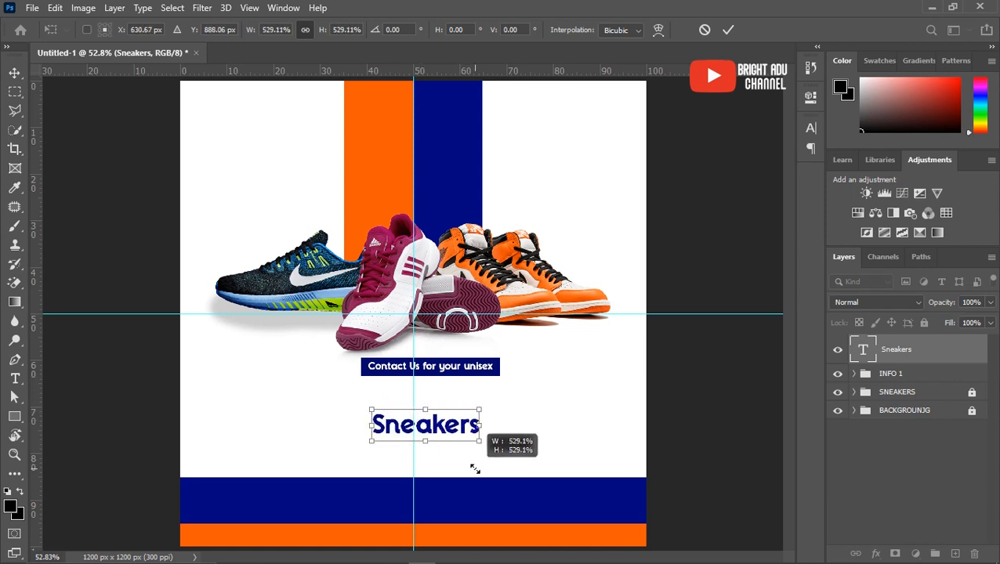
left_click_drag(476, 437, 454, 414)
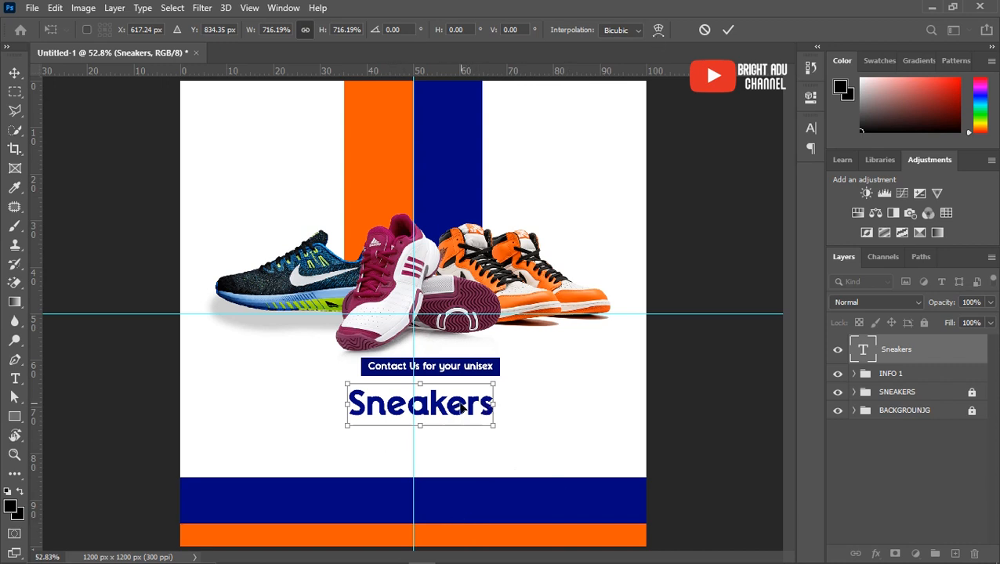
key("Return")
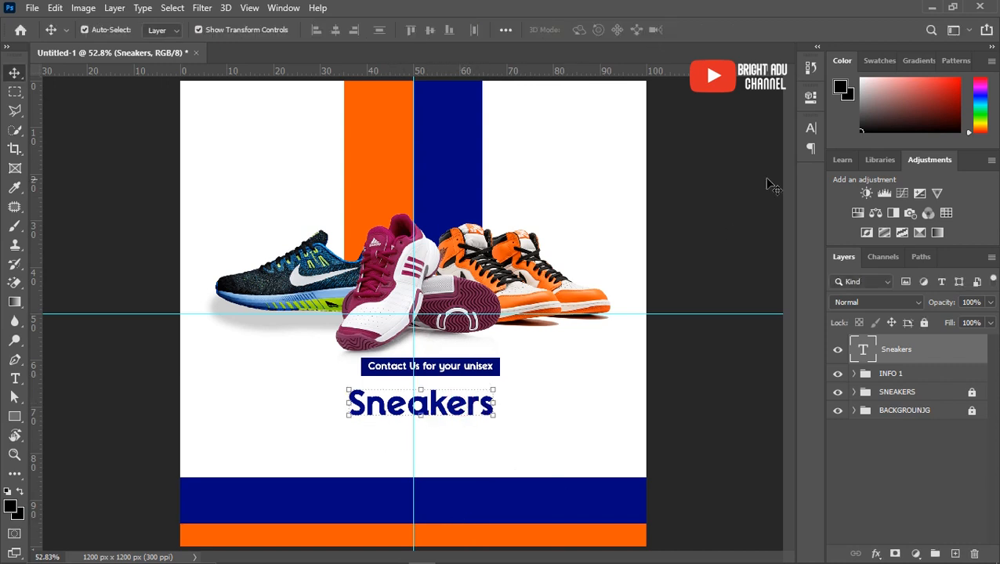
Change the Sneakers text's font to Brush Script MT Italic
left_click(810, 128)
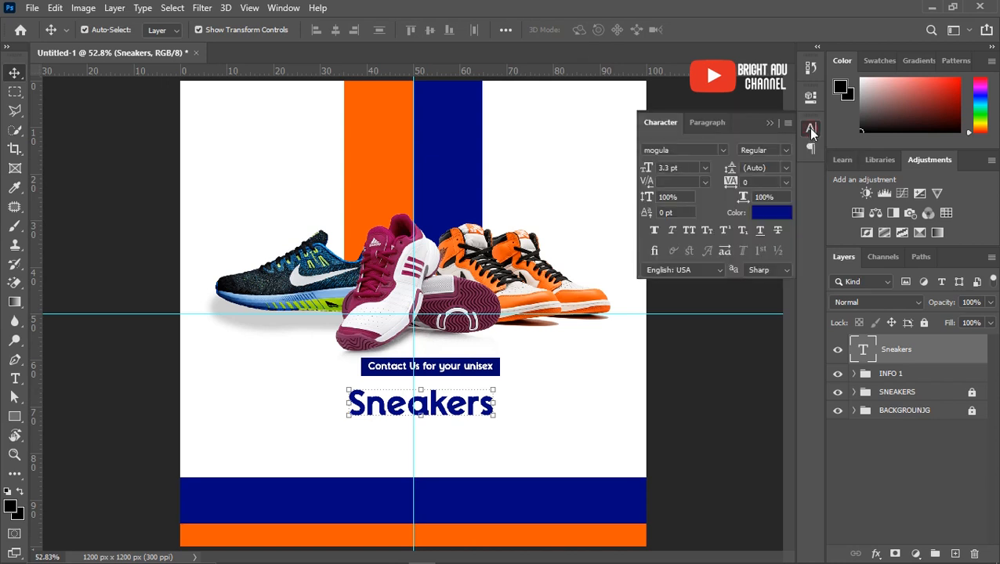
left_click(704, 149)
type("BRU")
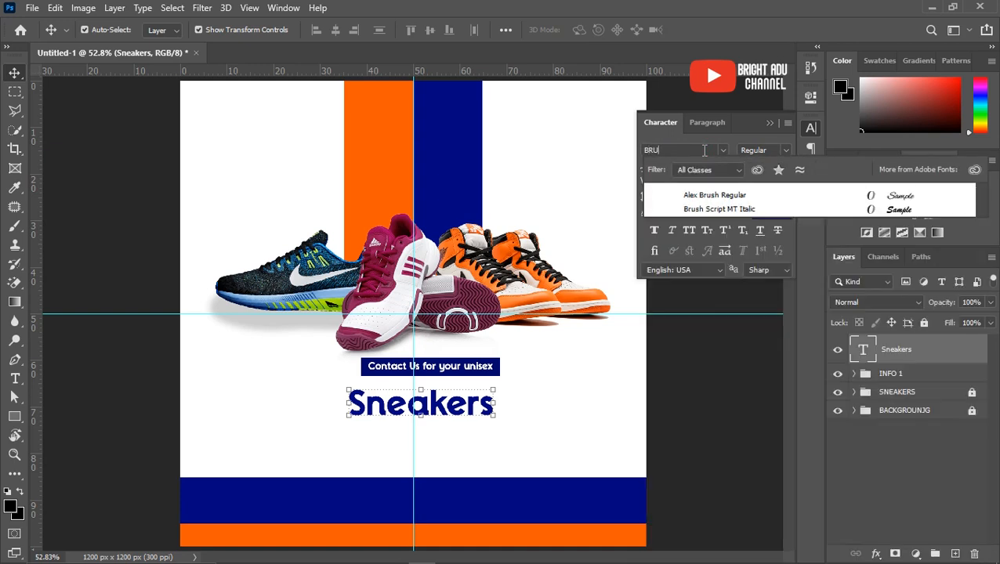
left_click(674, 209)
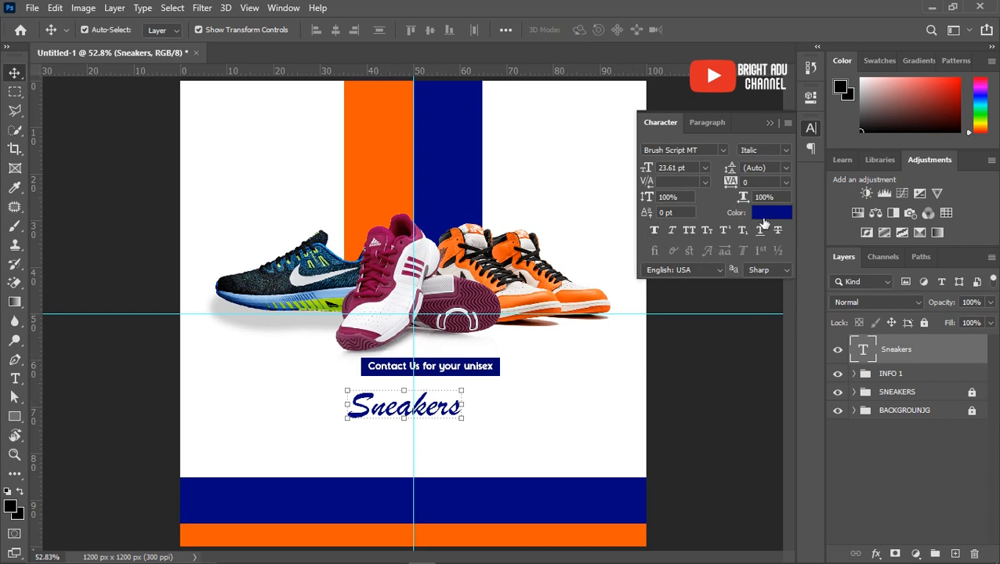
Colour the Sneakers text black (#000000) and apply faux bold
left_click(770, 213)
type("000000")
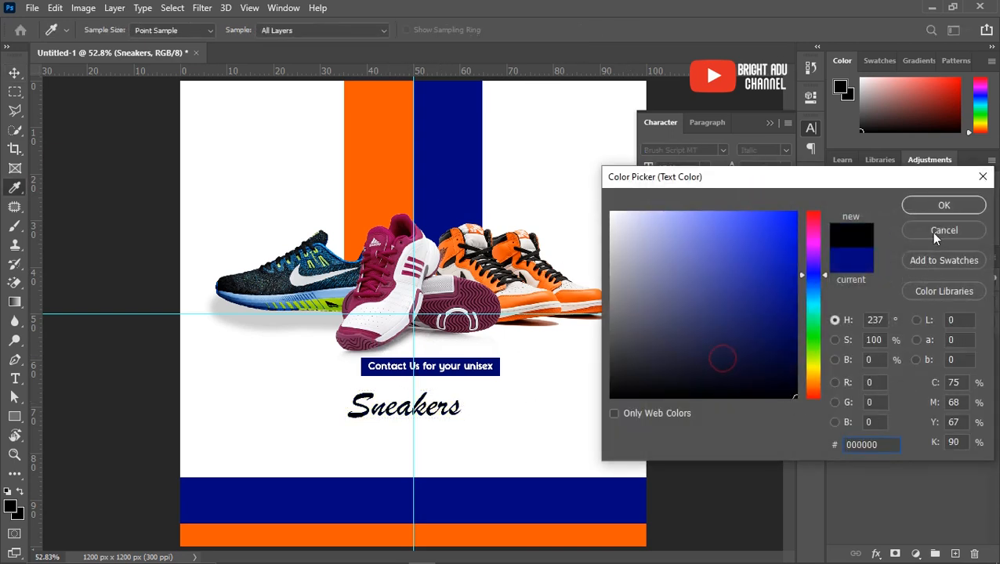
left_click(944, 205)
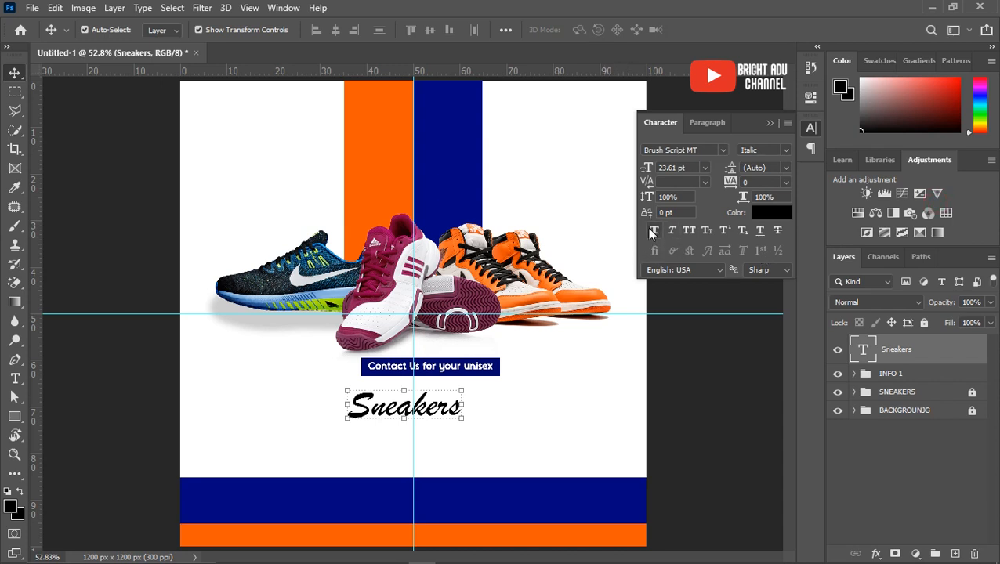
left_click(652, 234)
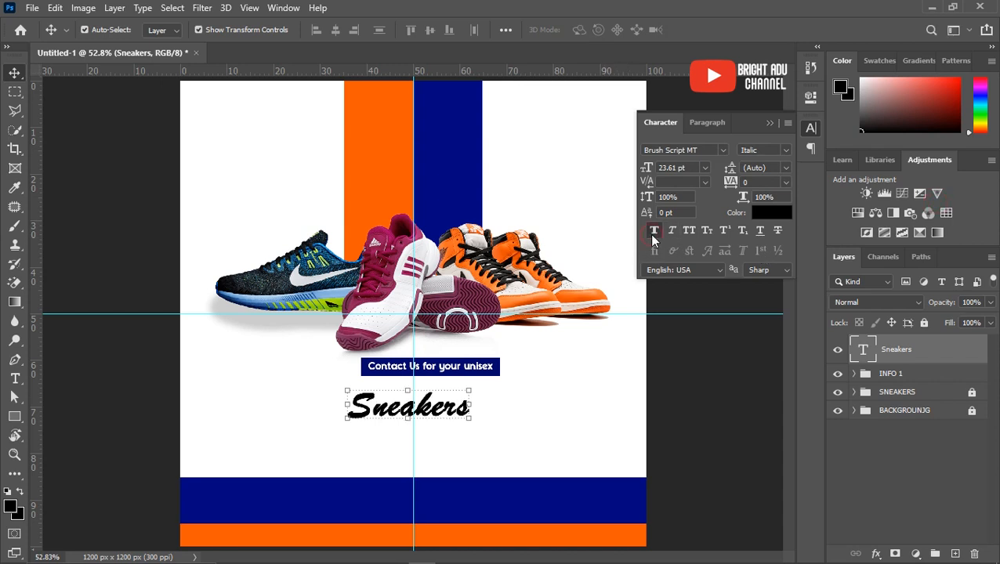
Scale the Sneakers text up to about 157% and position it just below the contact label
left_click_drag(469, 418, 538, 453)
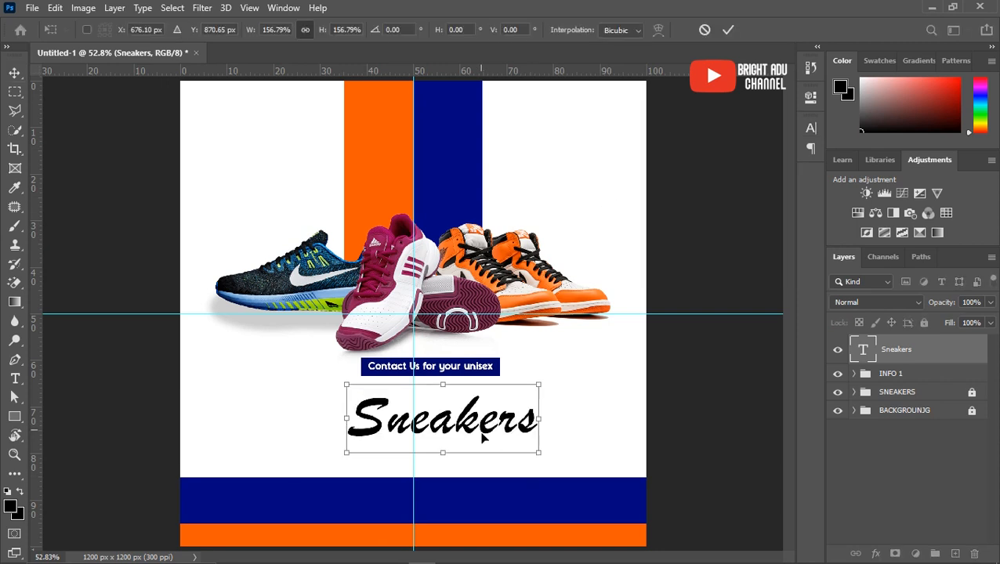
left_click_drag(479, 432, 467, 417)
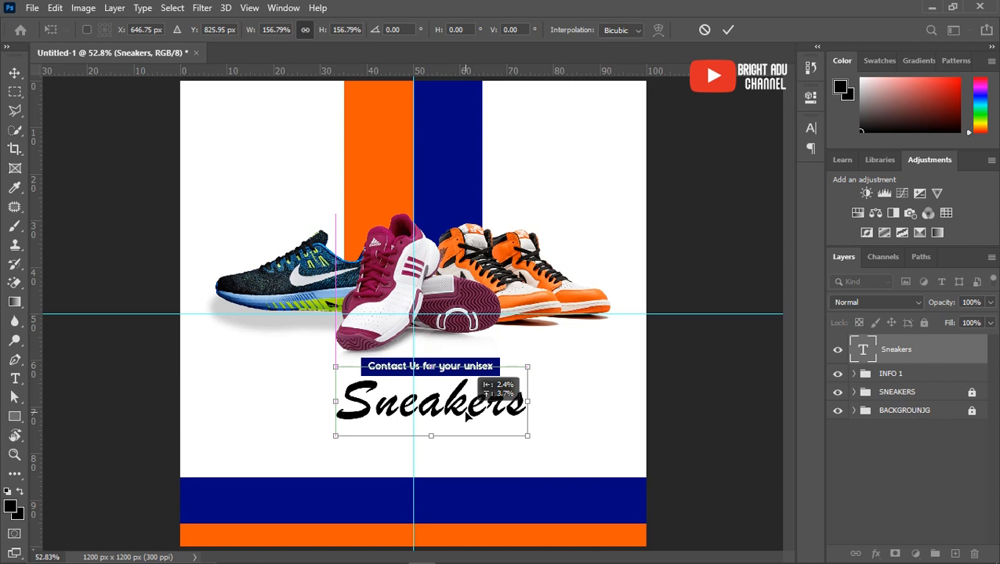
key("Return")
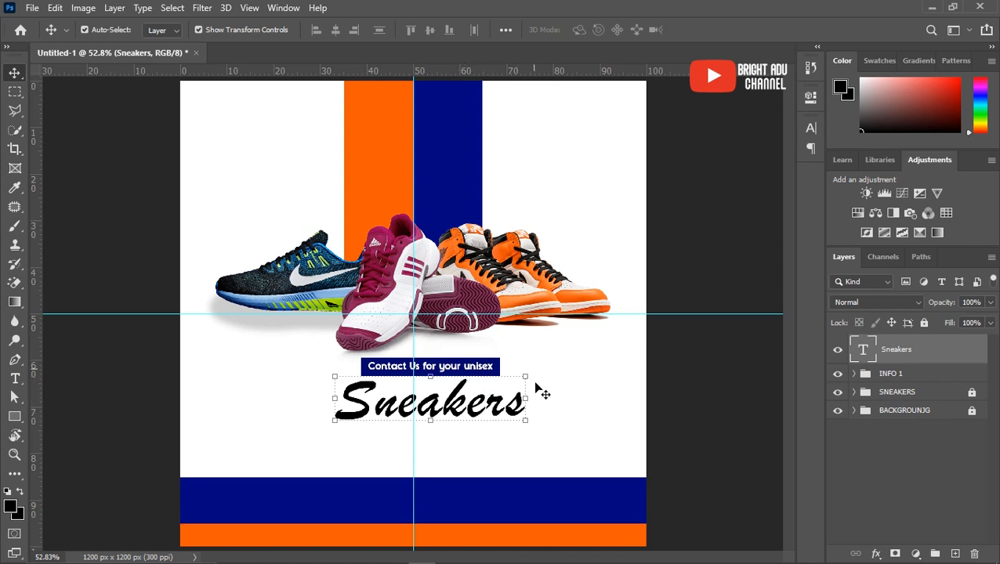
Move the Sneakers text and the INFO 1 group together slightly to the left
left_click(906, 376, "shift")
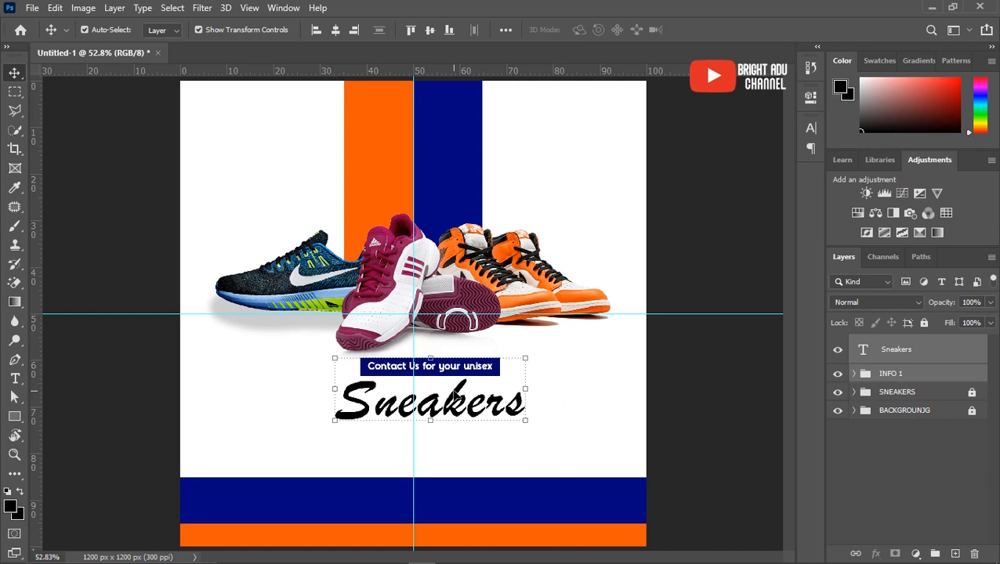
left_click_drag(455, 394, 451, 394)
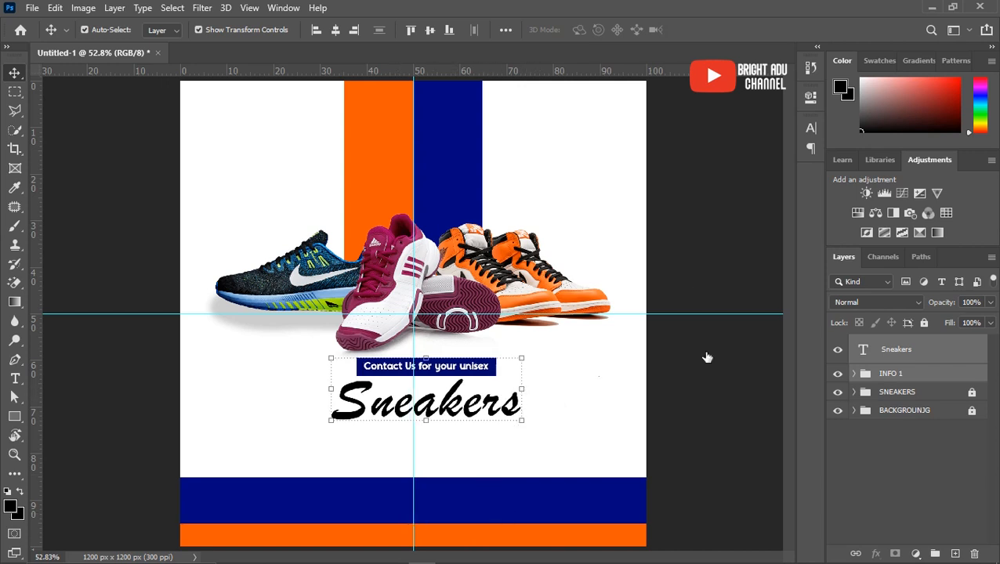
left_click(713, 265)
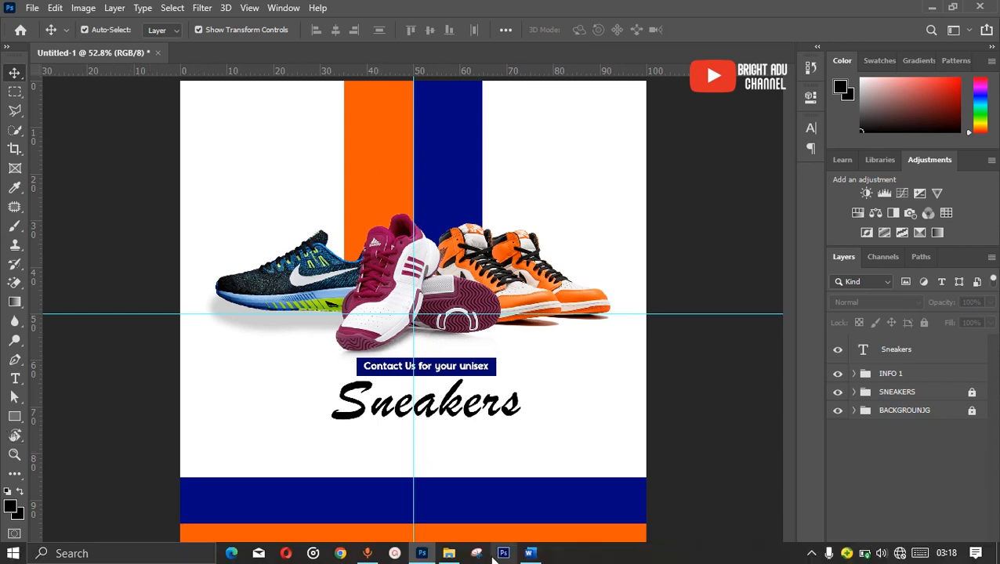
Copy "We have them in different sizes, style And at affordable prices" from the Word document and paste it as new text below Sneakers
left_click(530, 555)
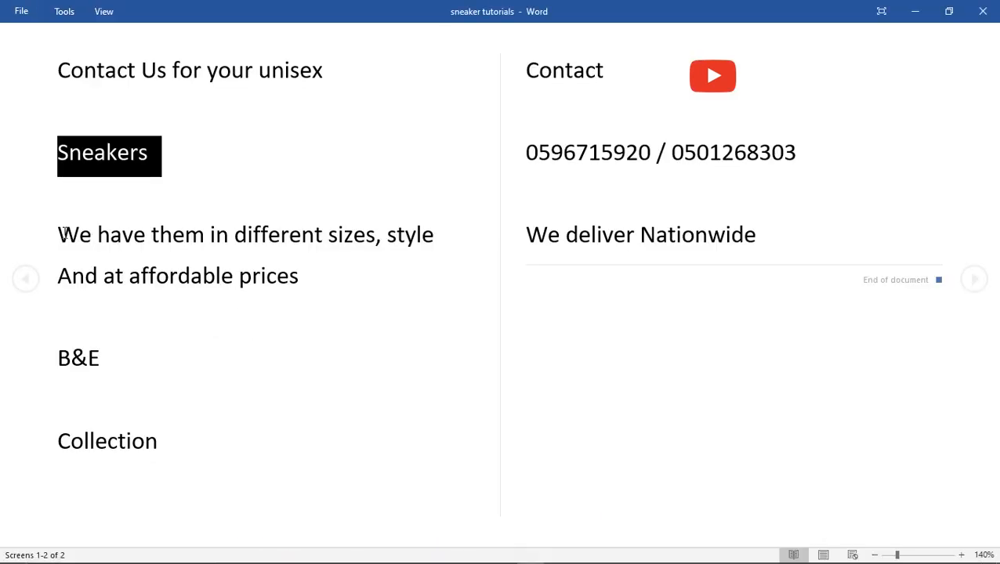
left_click_drag(59, 233, 359, 267)
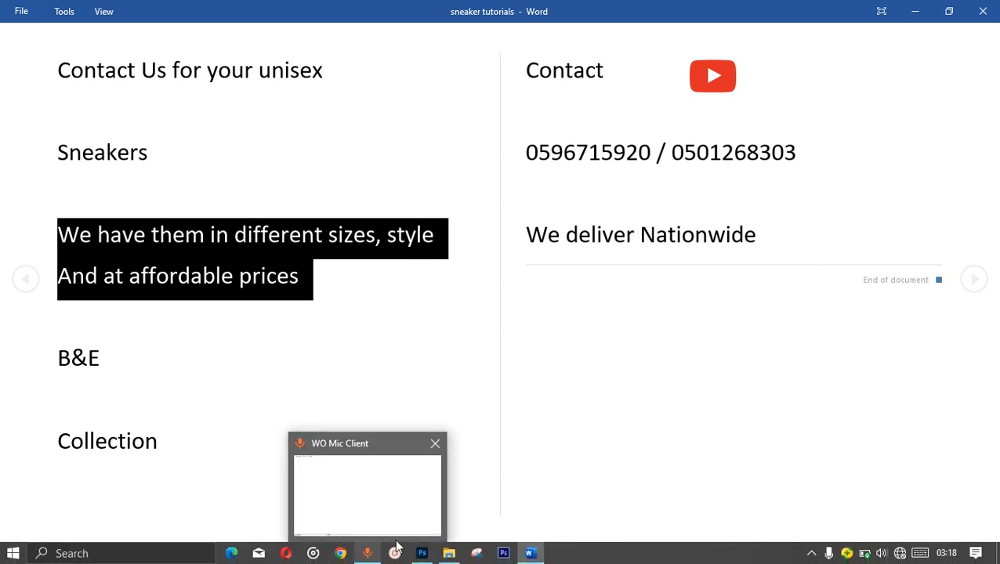
left_click(422, 553)
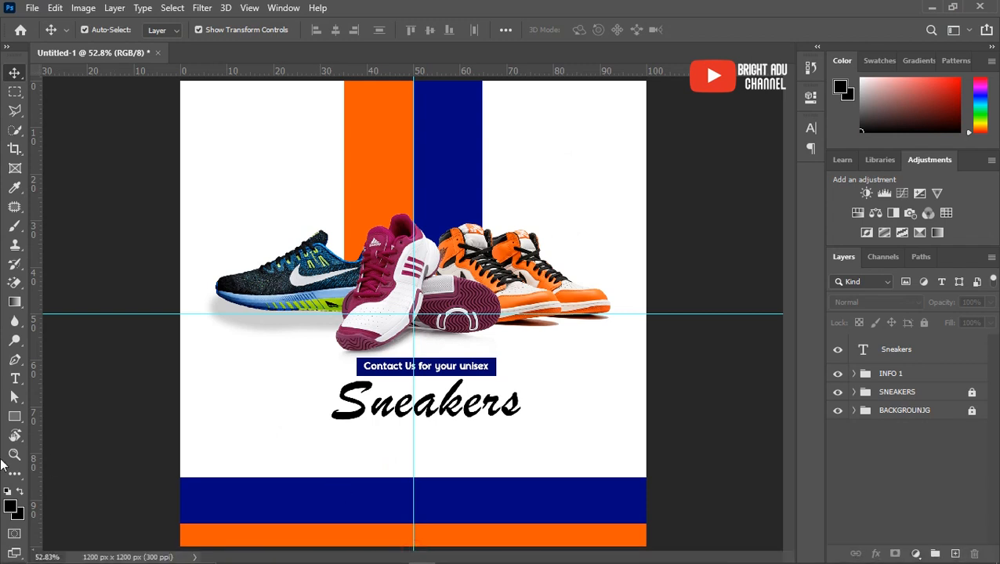
left_click(14, 378)
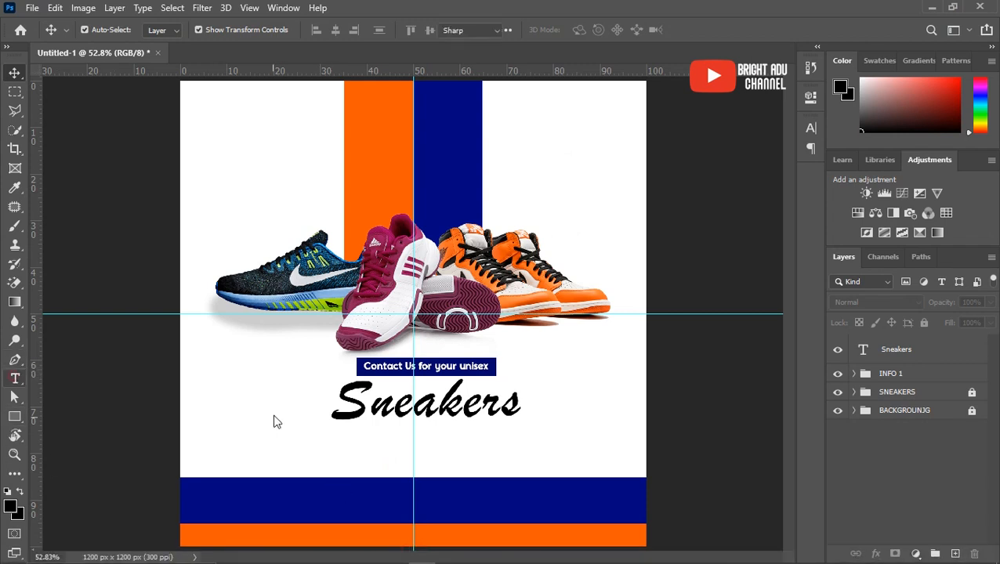
left_click(343, 443)
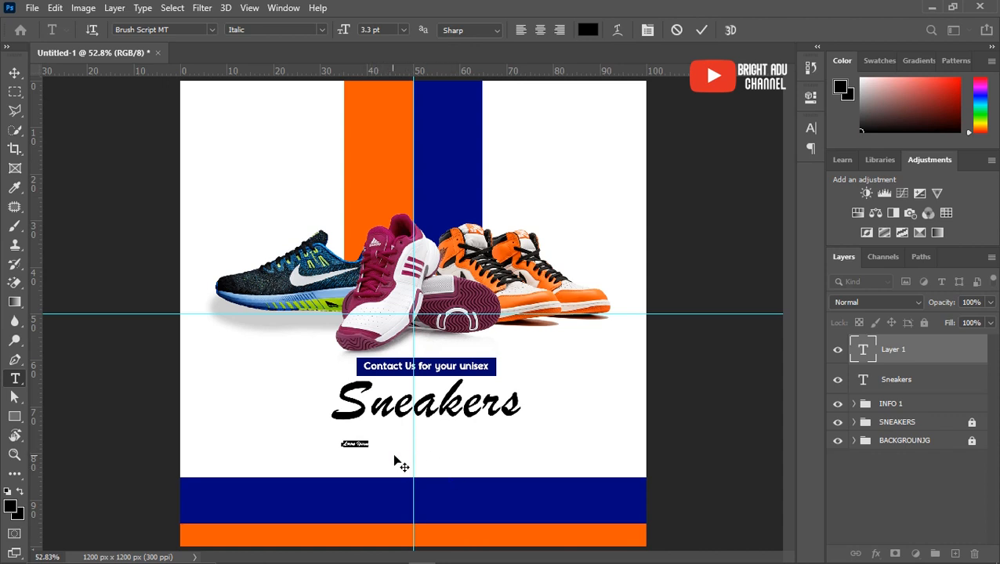
key("ctrl+v")
Enlarge the pasted two-line text to about 8.81 pt and position it just below the Sneakers text
left_click(14, 72)
left_click_drag(413, 453, 531, 491)
left_click_drag(456, 468, 451, 454)
key("Return")
left_click(438, 448)
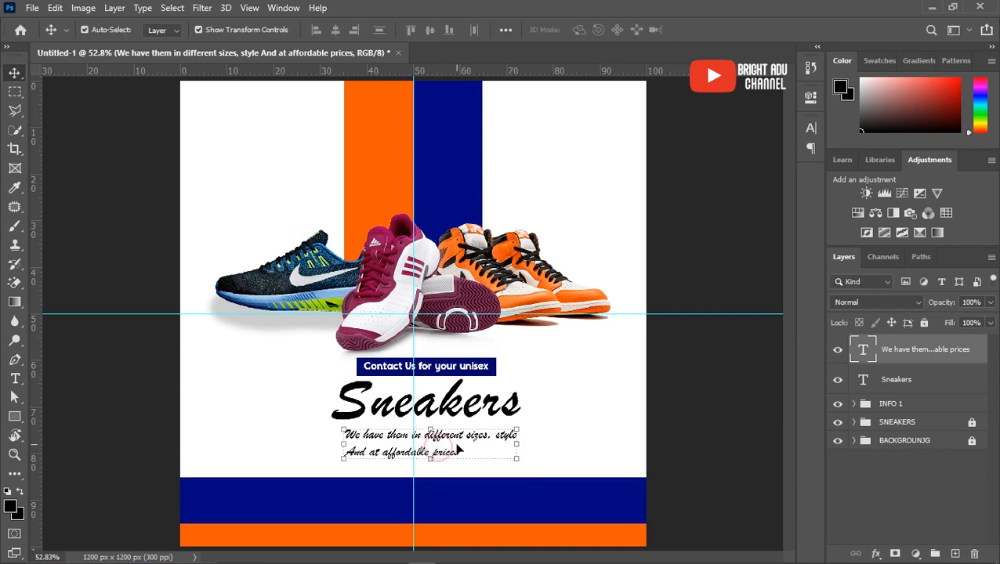
Change the font of the two-line "We have them" text to mogula Regular
left_click(811, 128)
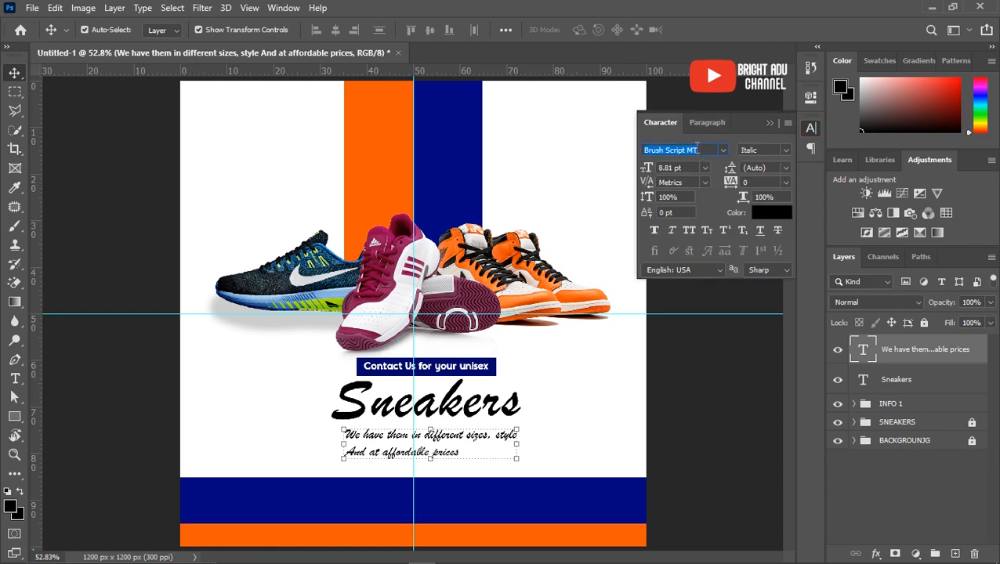
type("MNO")
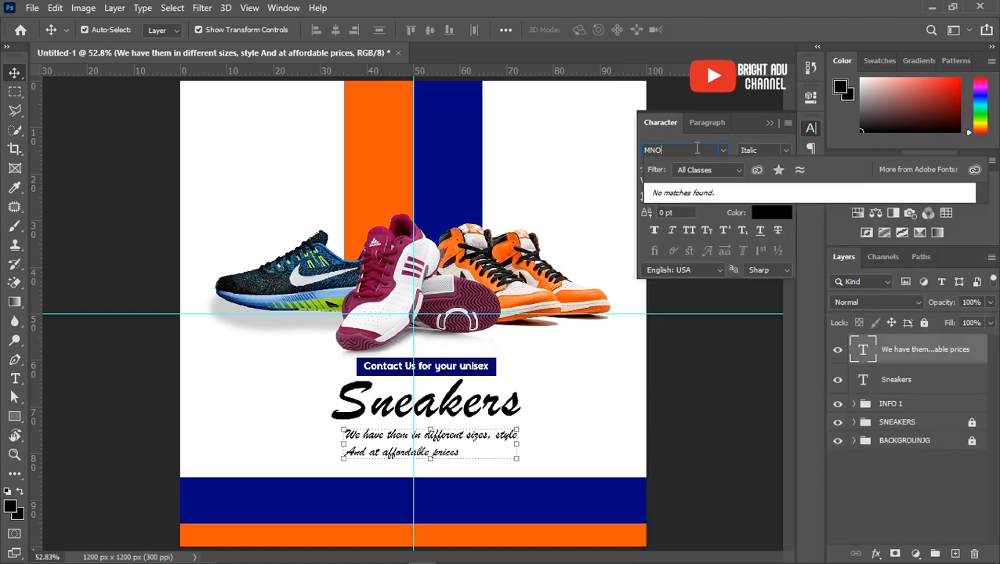
key("BackSpace")
key("BackSpace")
type("OG")
left_click(738, 194)
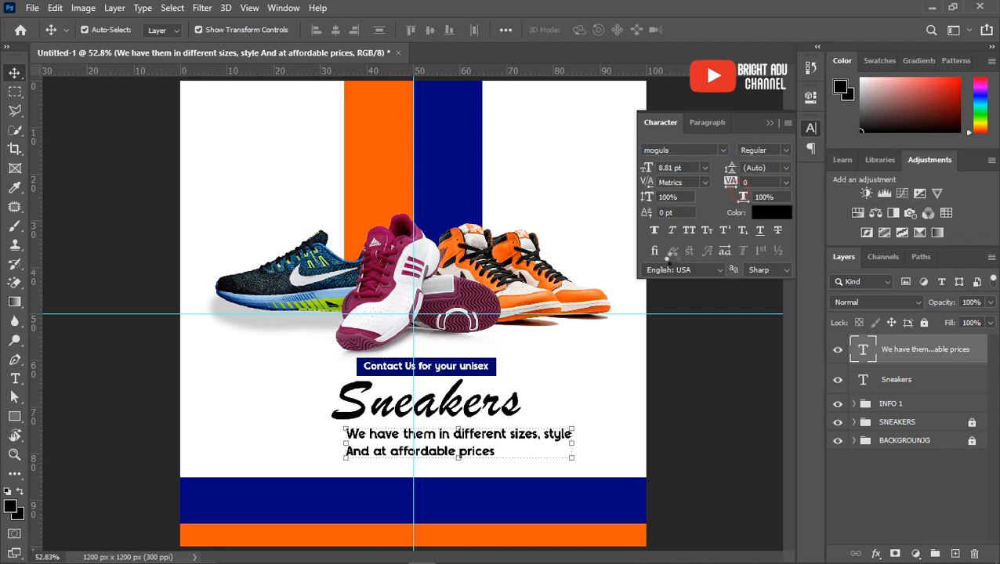
left_click(768, 125)
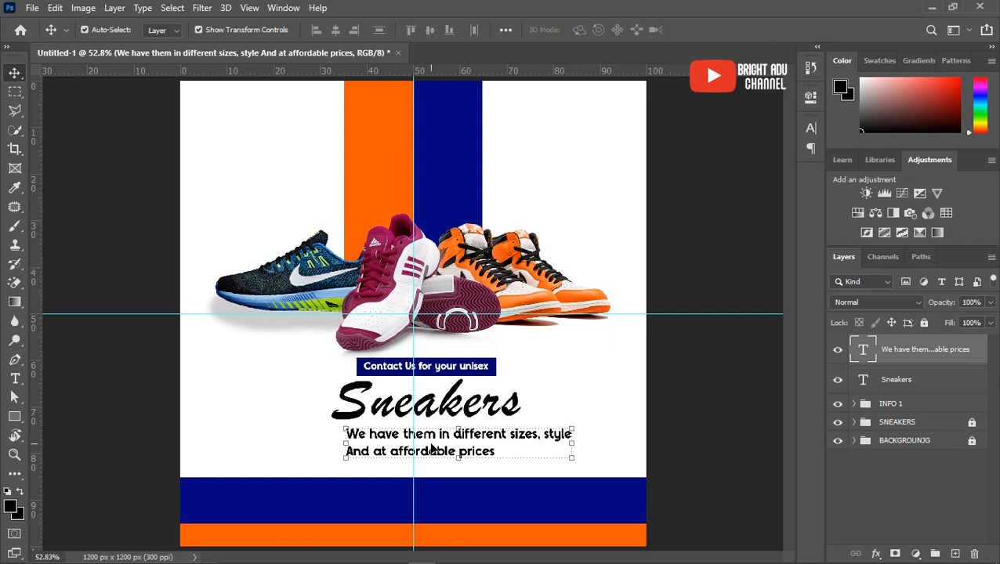
Set the two-line text's size to 7 pt and reposition it just under the Sneakers text
left_click_drag(431, 448, 403, 454)
left_click(811, 128)
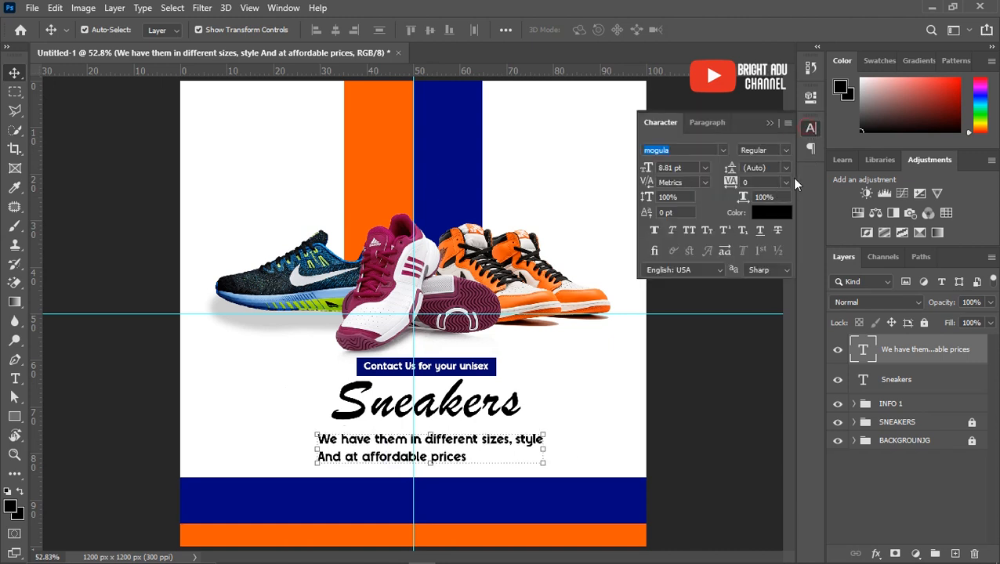
left_click(663, 171)
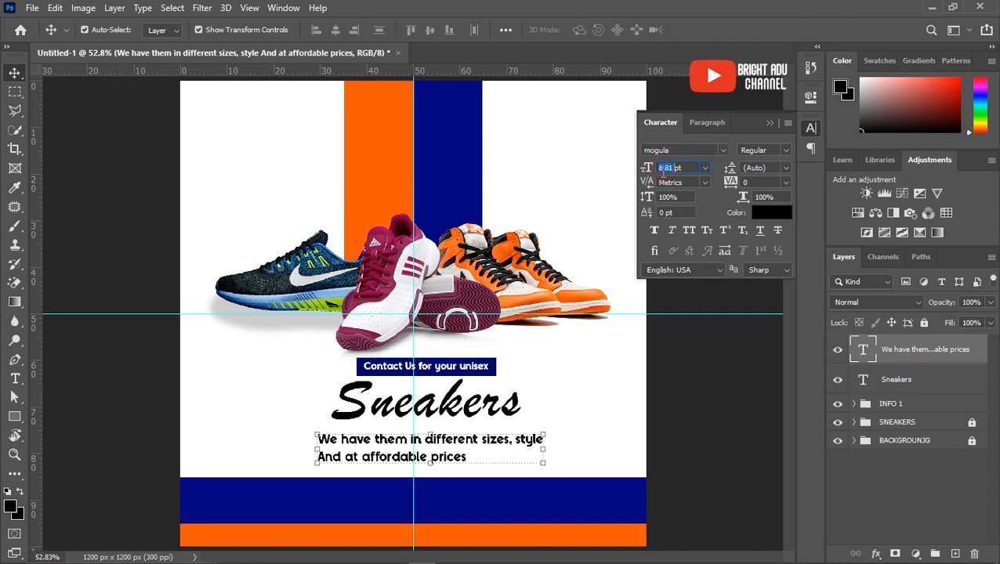
type("7")
key("Return")
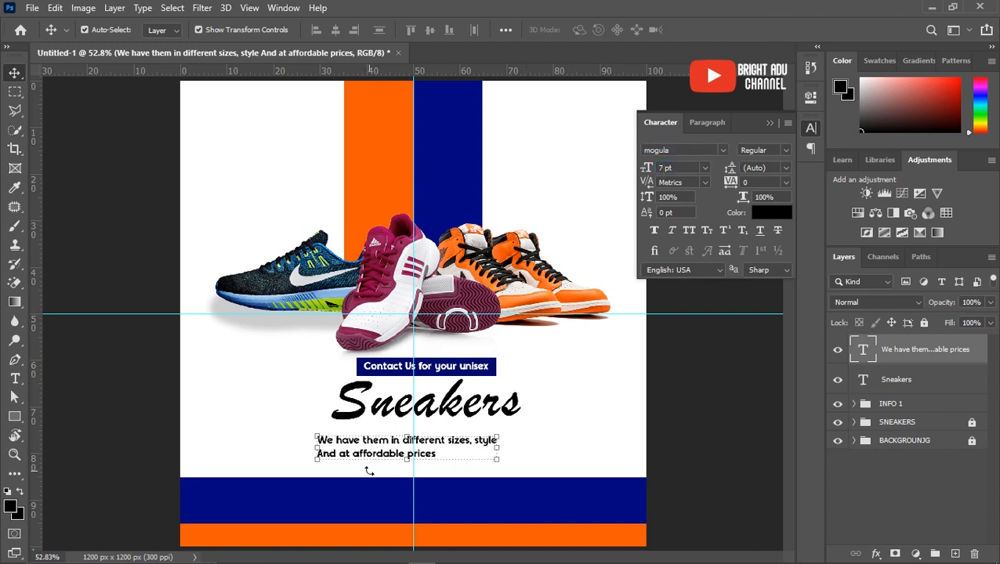
left_click_drag(373, 449, 384, 443)
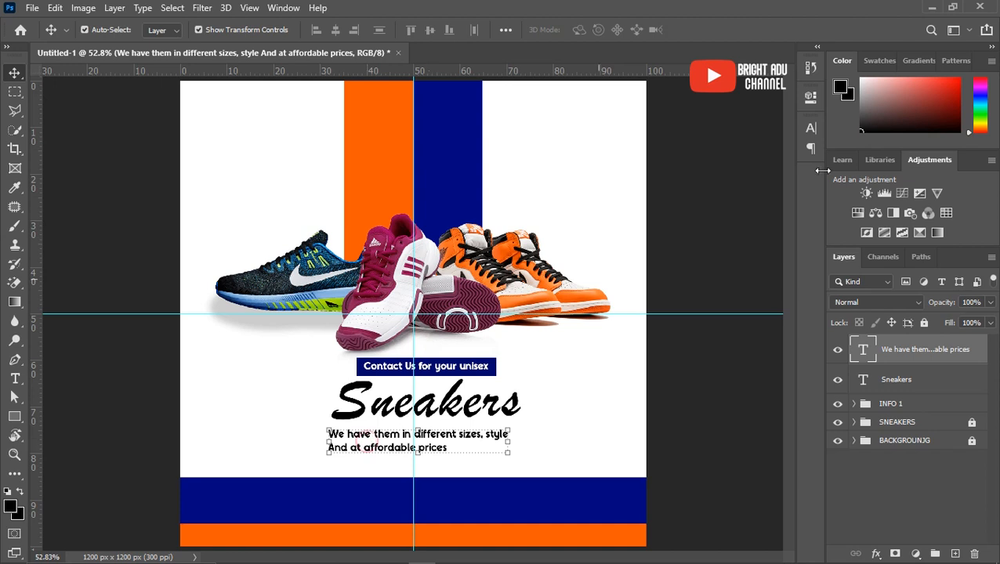
Center-align the two-line text's paragraph and move it back beneath the Sneakers text
left_click(808, 130)
left_click(707, 123)
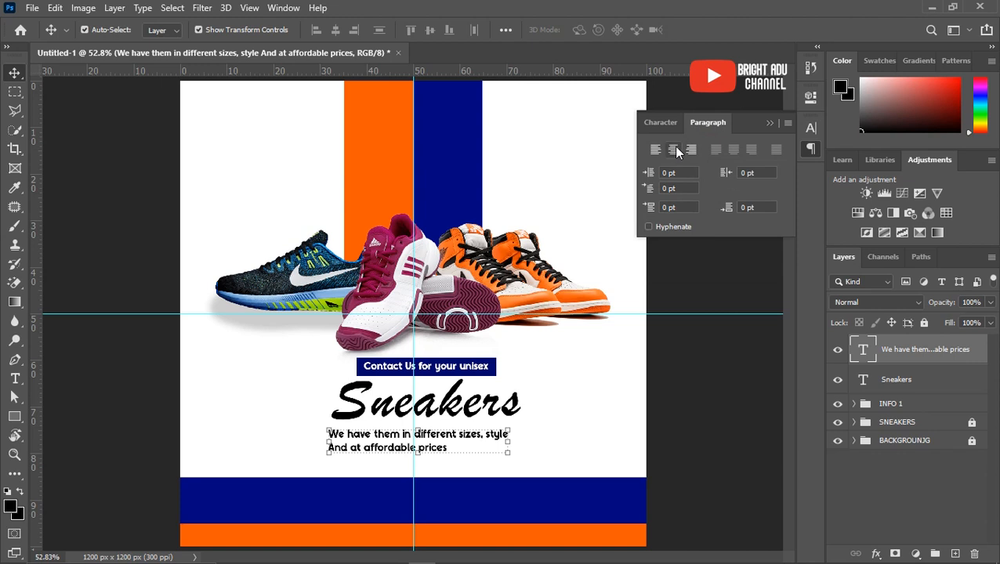
left_click(674, 149)
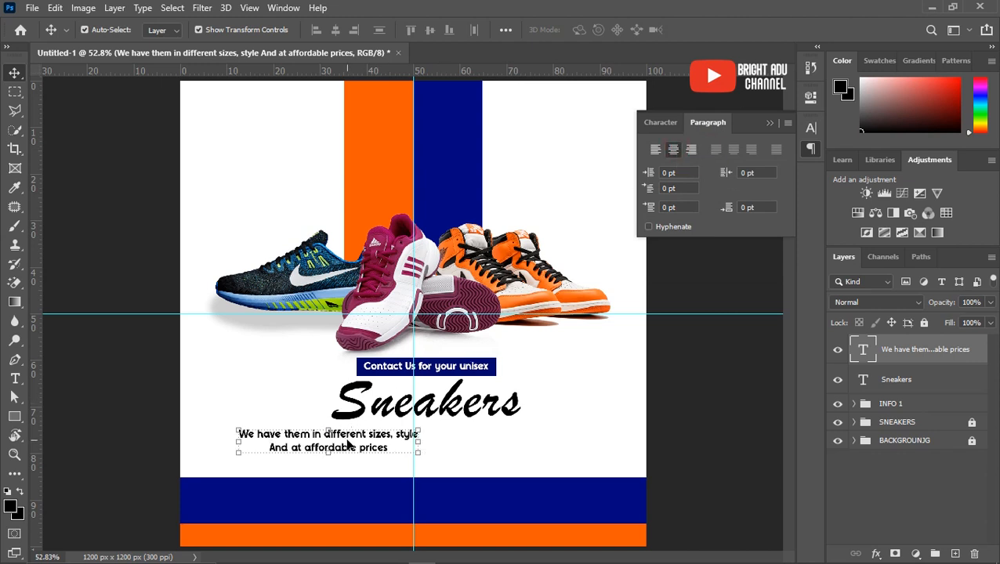
left_click_drag(349, 444, 439, 445)
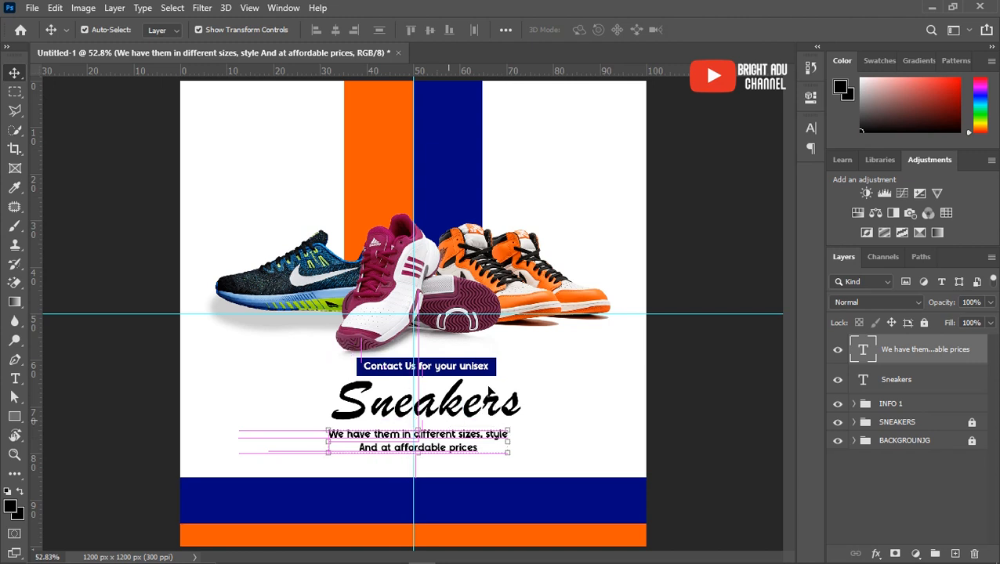
left_click(688, 378)
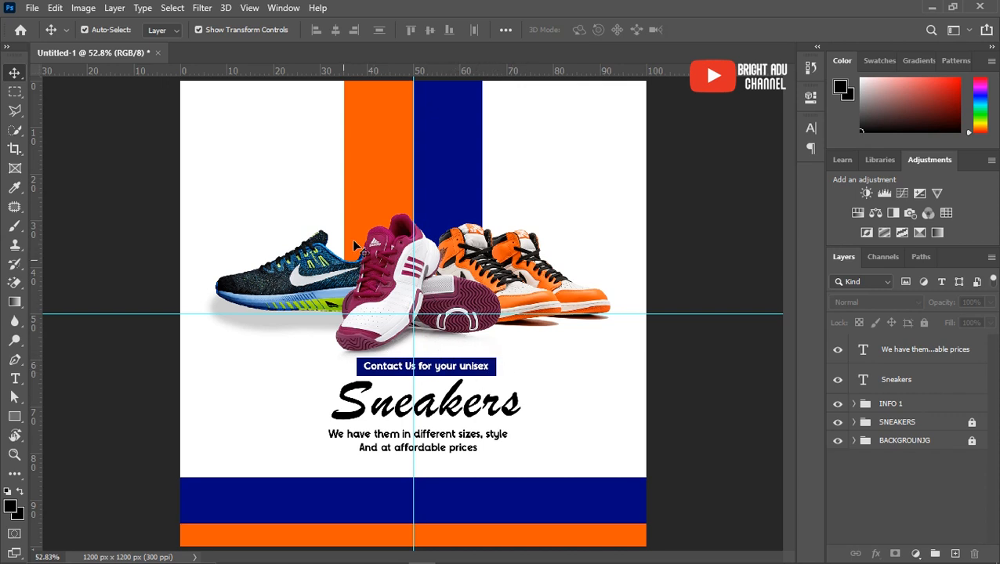
Unlock the SNEAKERS group, move it up about 90 px, and lock it again
left_click(909, 422)
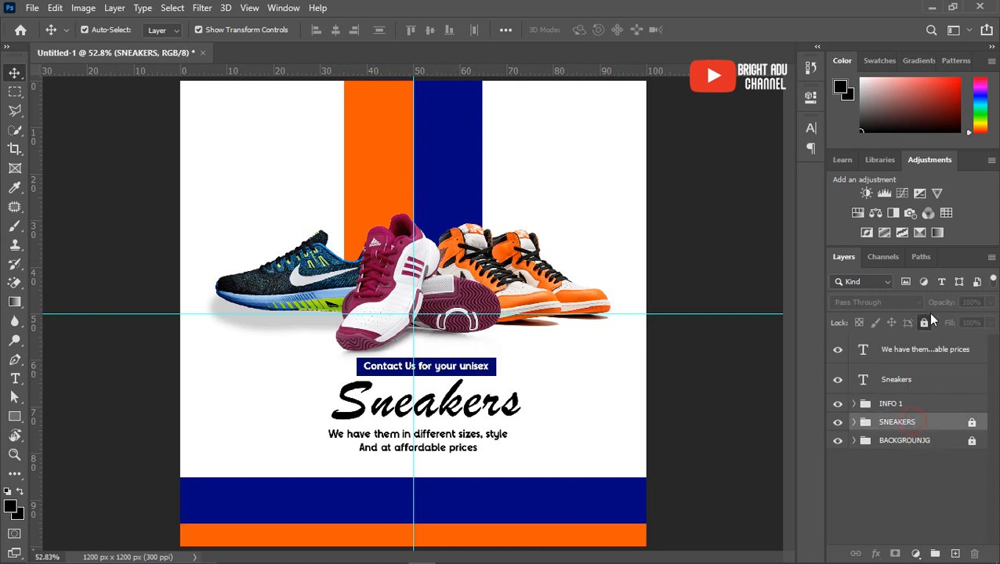
left_click(924, 324)
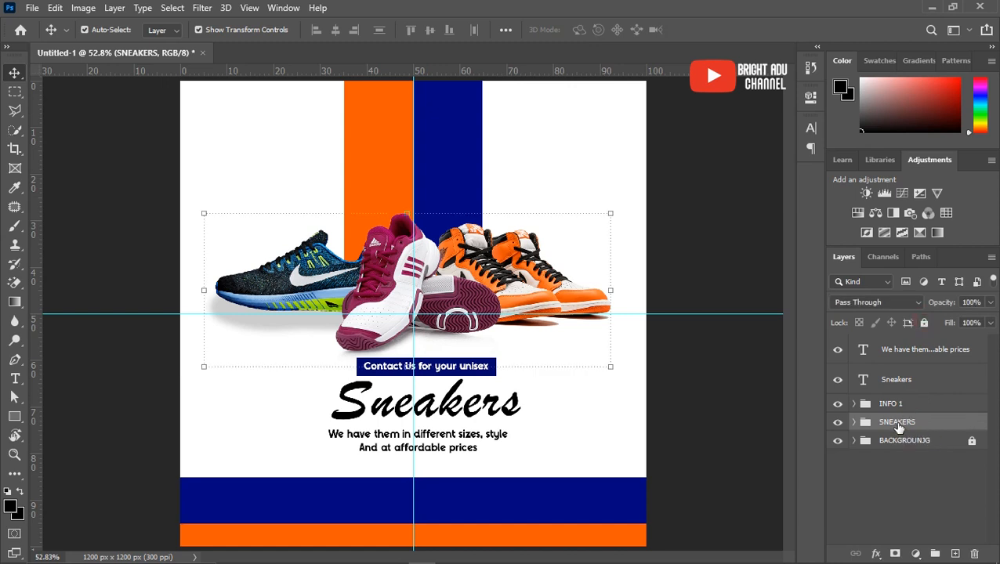
key("shift+Up")
key("shift+Up")
key("shift+Up")
key("shift+Up")
key("shift+Up")
key("shift+Up")
key("shift+Up")
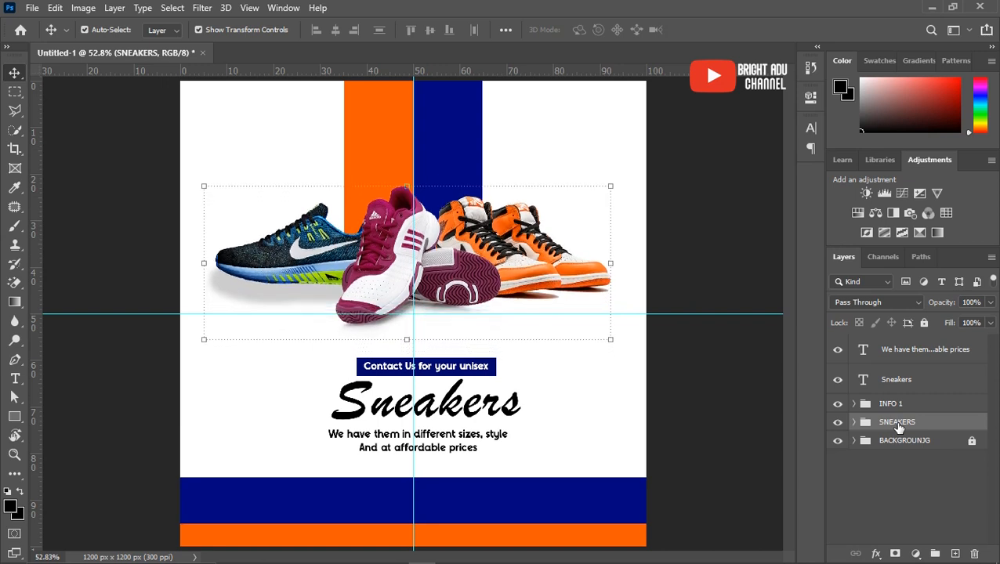
key("shift+Up")
key("shift+Up")
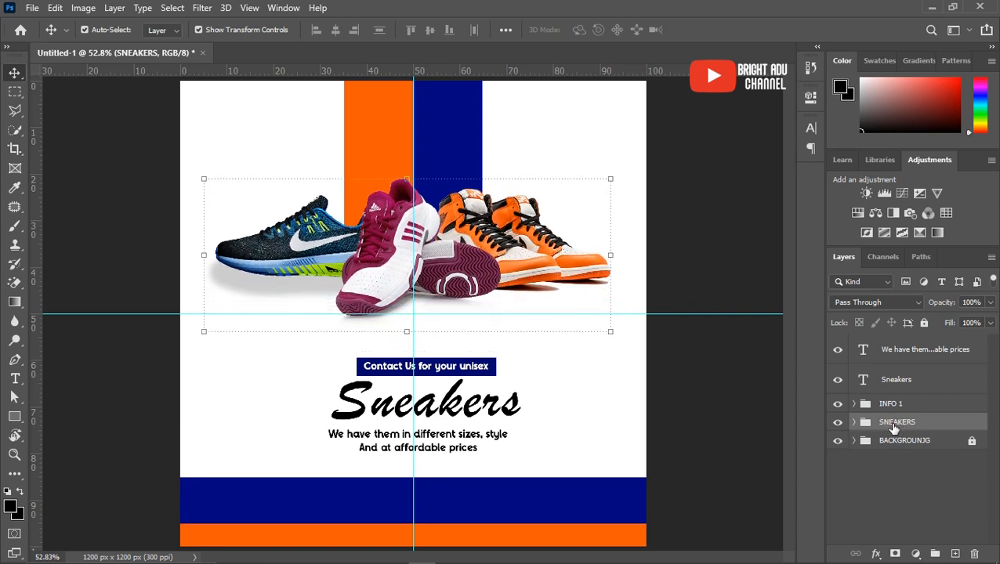
left_click(925, 322)
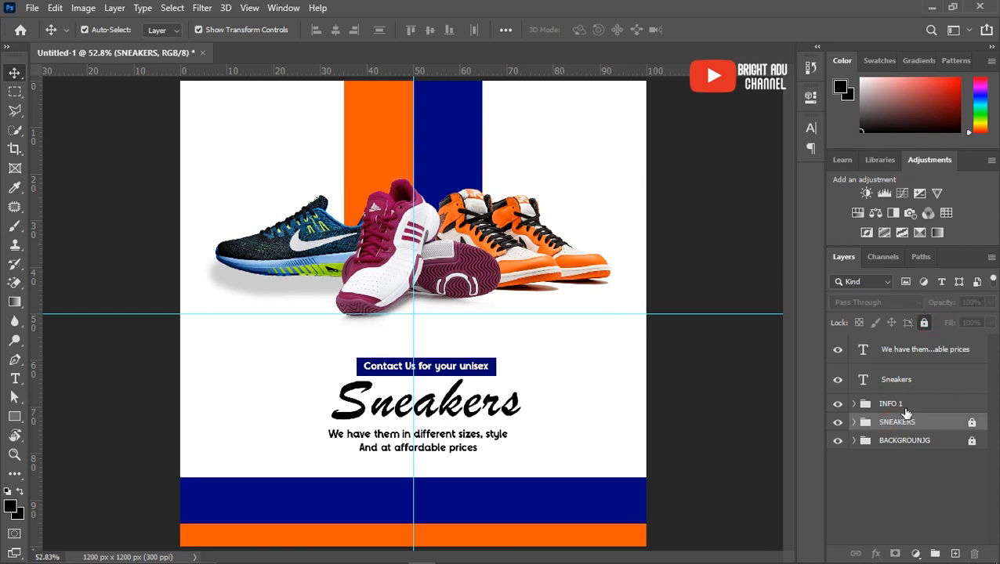
Move the INFO 1 group up about 80 px so the contact label sits closer to the shoes
left_click(909, 404)
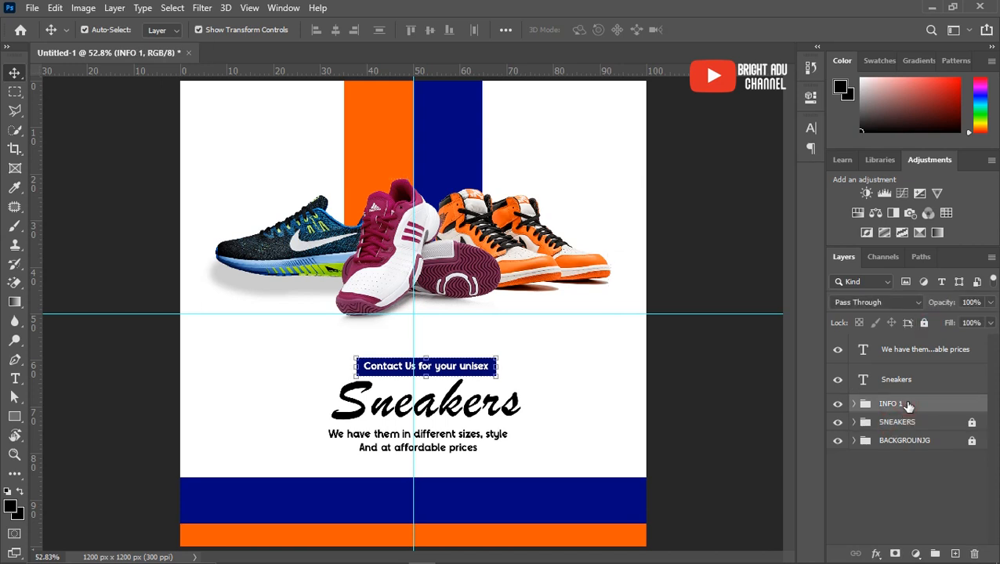
key("shift+Up")
key("shift+Up")
key("shift+Up")
key("shift+Up")
key("shift+Up")
key("shift+Up")
key("shift+Up")
key("shift+Up")
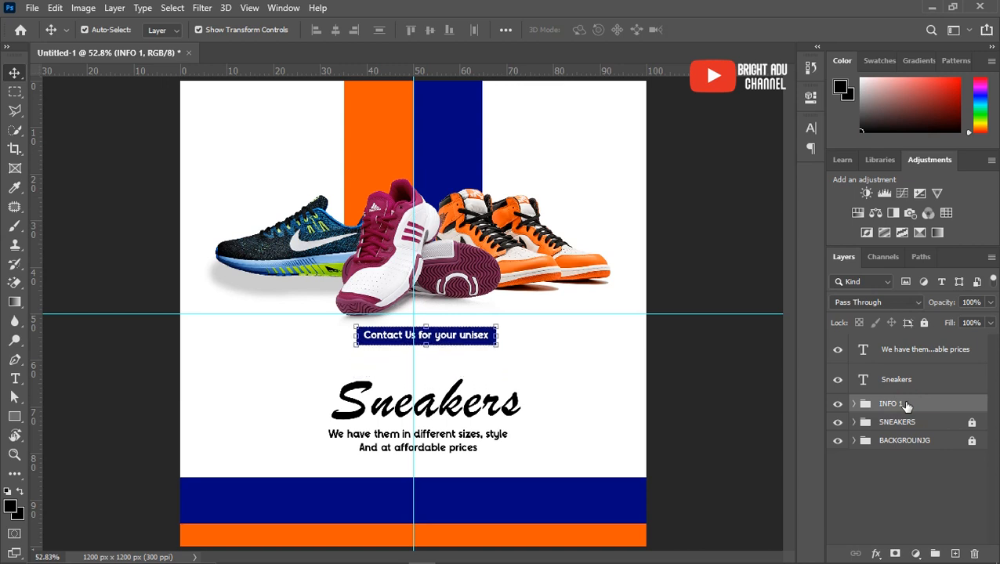
Move the Sneakers text up about 70 px to sit just below the contact label
left_click(923, 381)
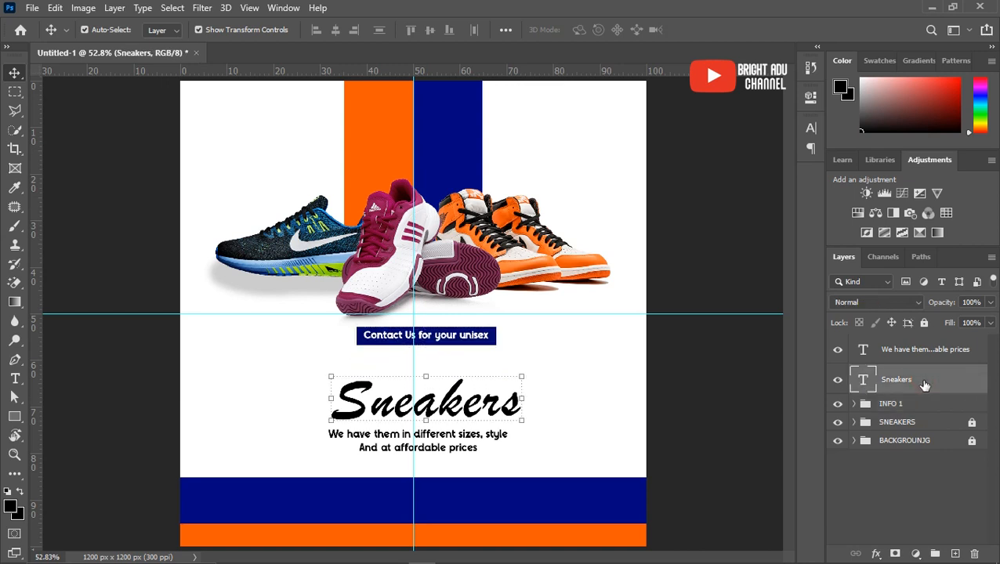
key("shift+Up")
key("shift+Up")
key("shift+Up")
key("shift+Up")
key("shift+Up")
key("shift+Up")
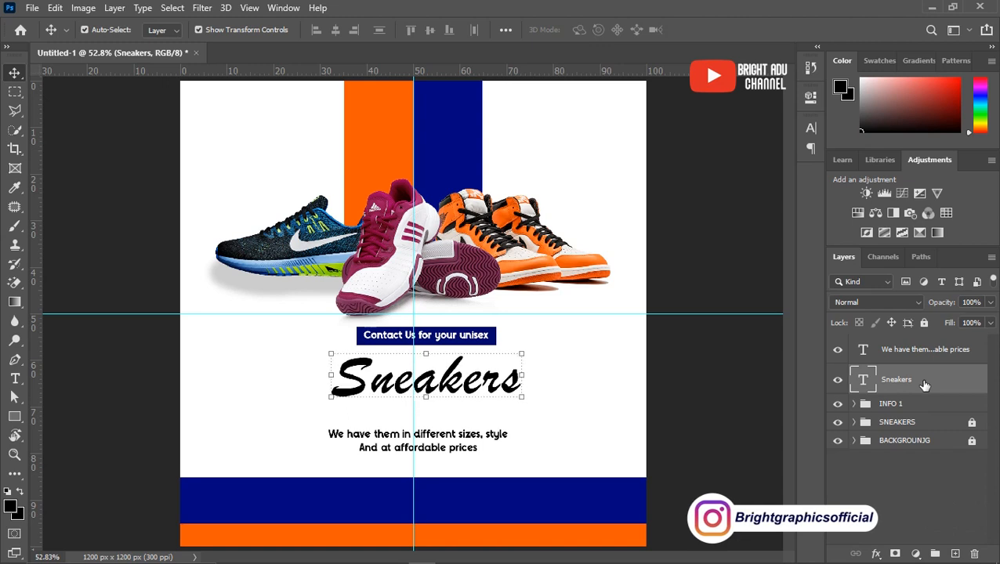
key("shift+Up")
key("shift+Up")
key("shift+Down")
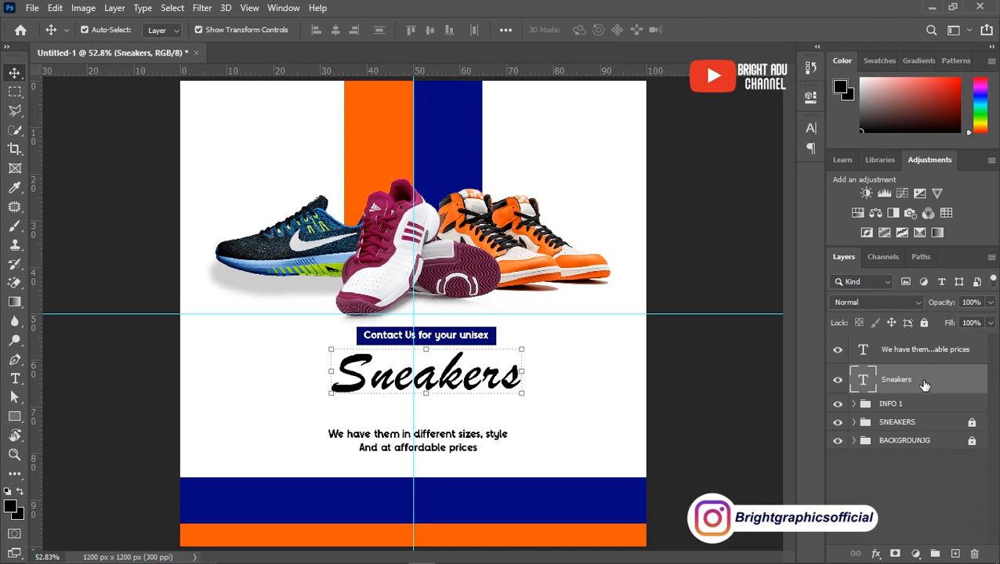
Move the two-line "We have them" text up about 50 px, closer to the Sneakers text
left_click(910, 351)
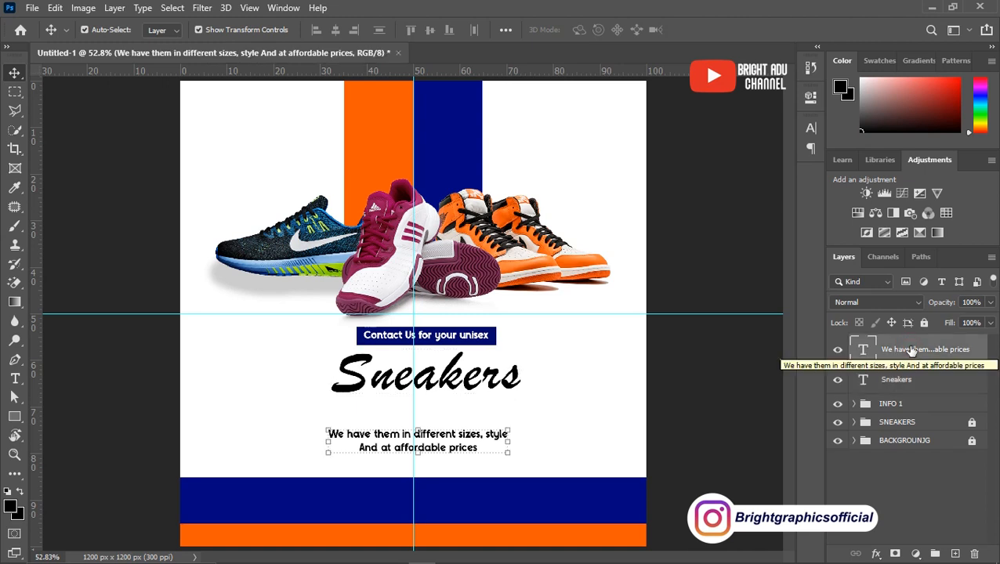
key("shift+Up")
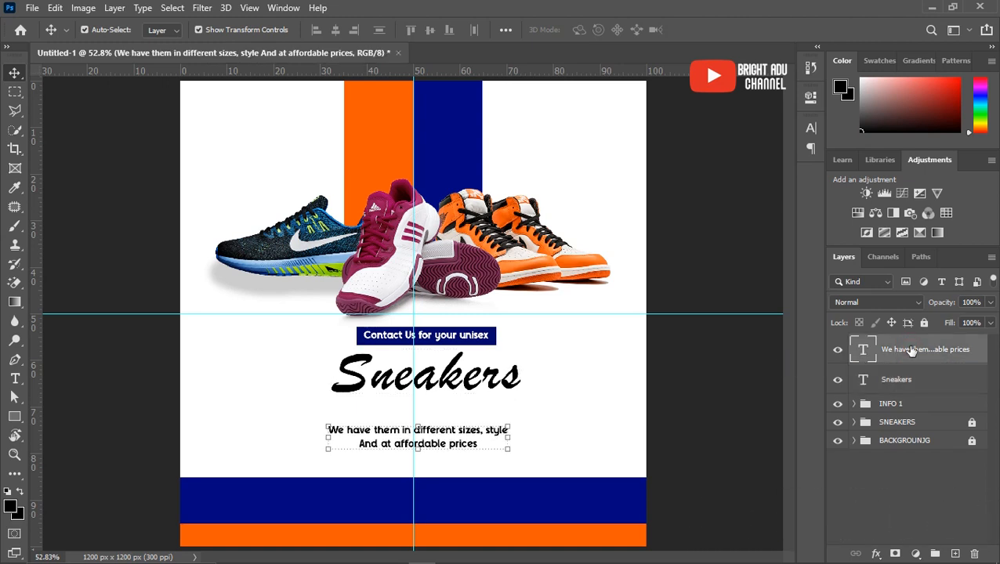
key("shift+Up")
key("shift+Up")
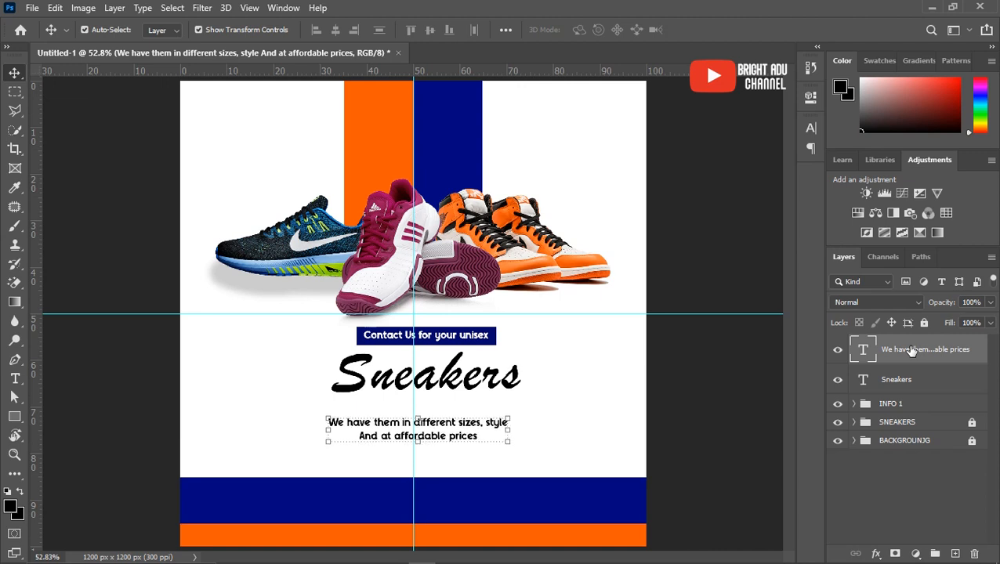
key("Up")
key("Up")
key("Up")
key("Up")
key("Up")
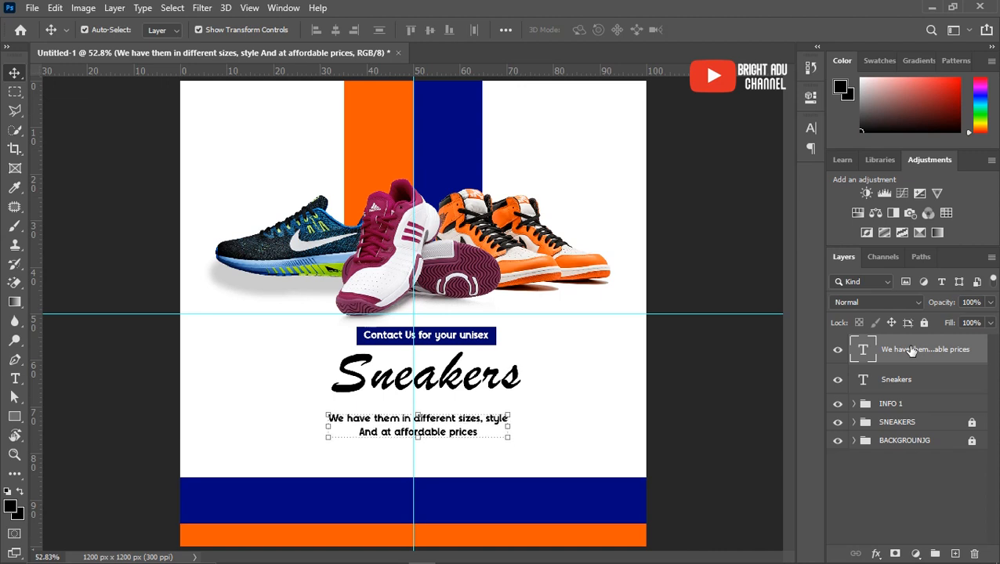
key("shift+Up")
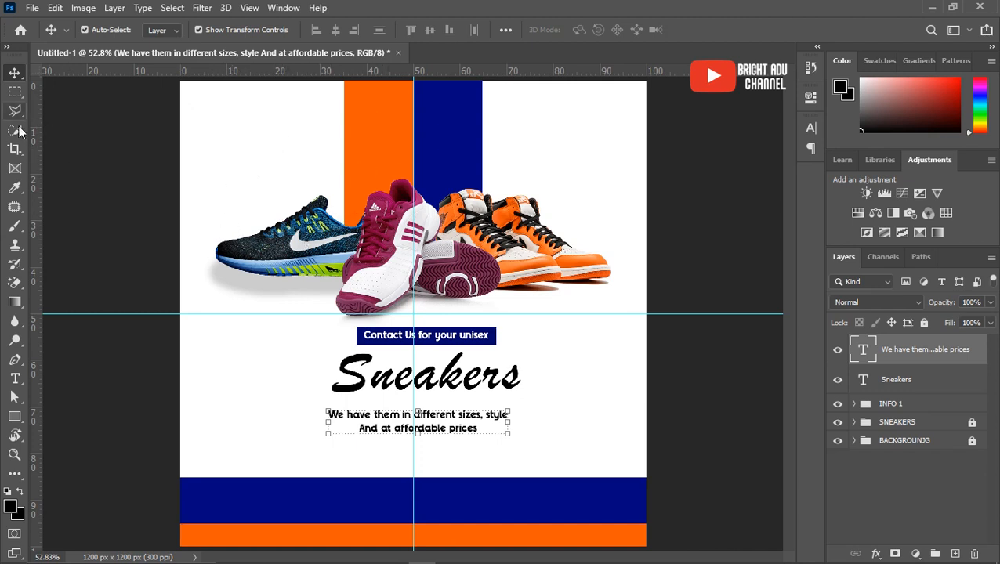
Draw a black circle about 151 px in diameter in the white area above the blue shoe with the Ellipse tool
left_click(15, 416)
left_click(74, 444)
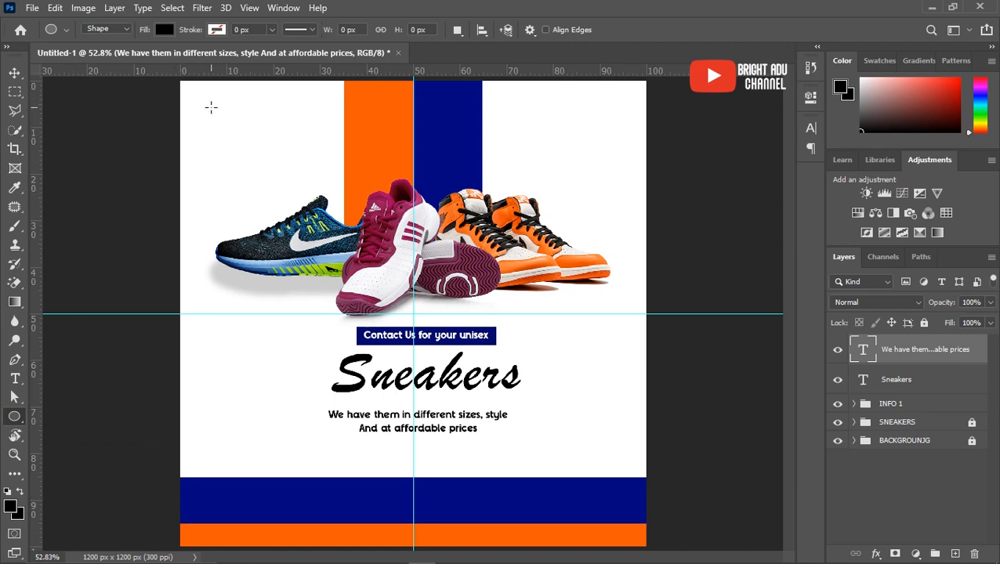
left_click_drag(211, 107, 270, 171)
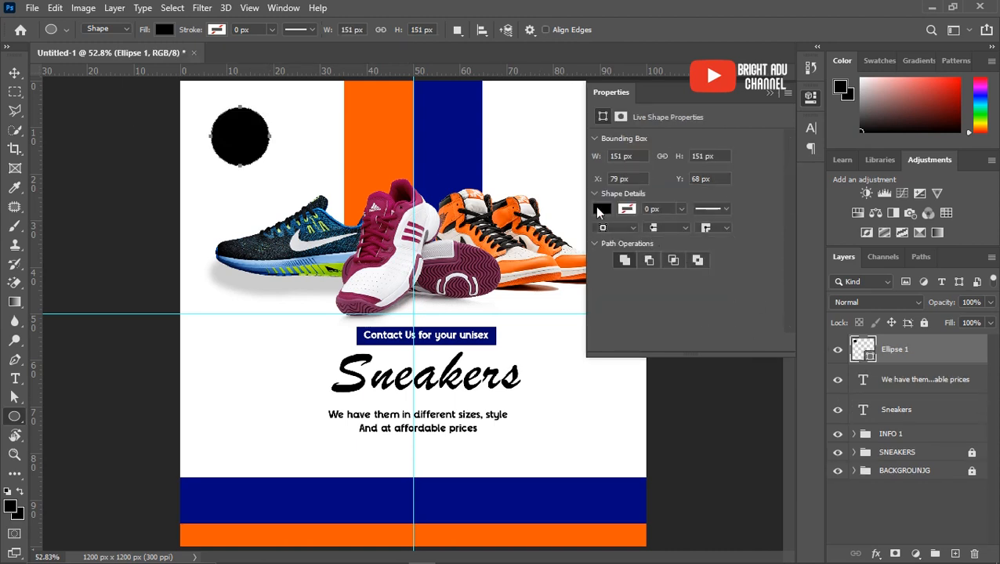
Fill the circle with the navy of the vertical stripe (01077d) and move it about 50 px left and 30 px down
left_click(601, 212)
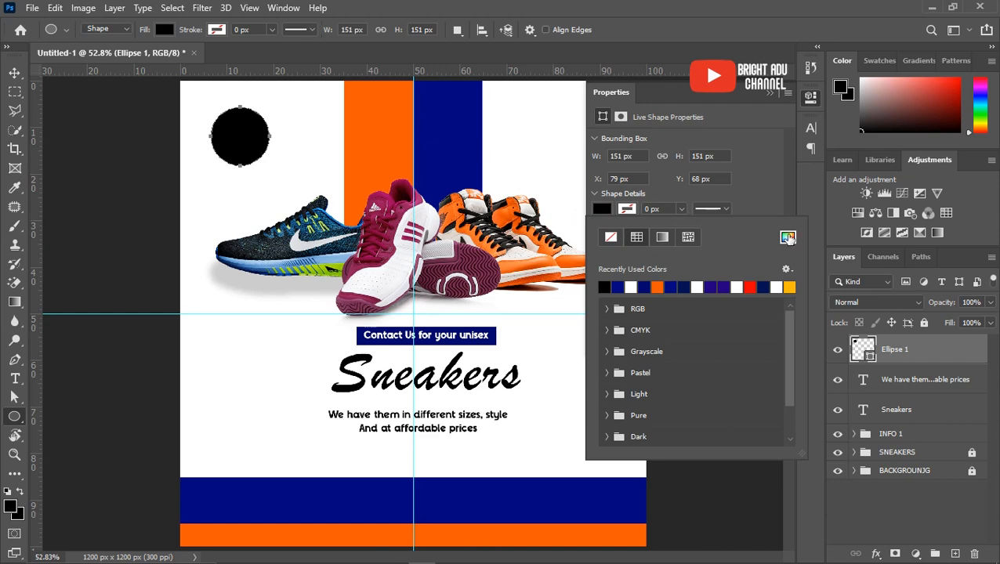
left_click(787, 237)
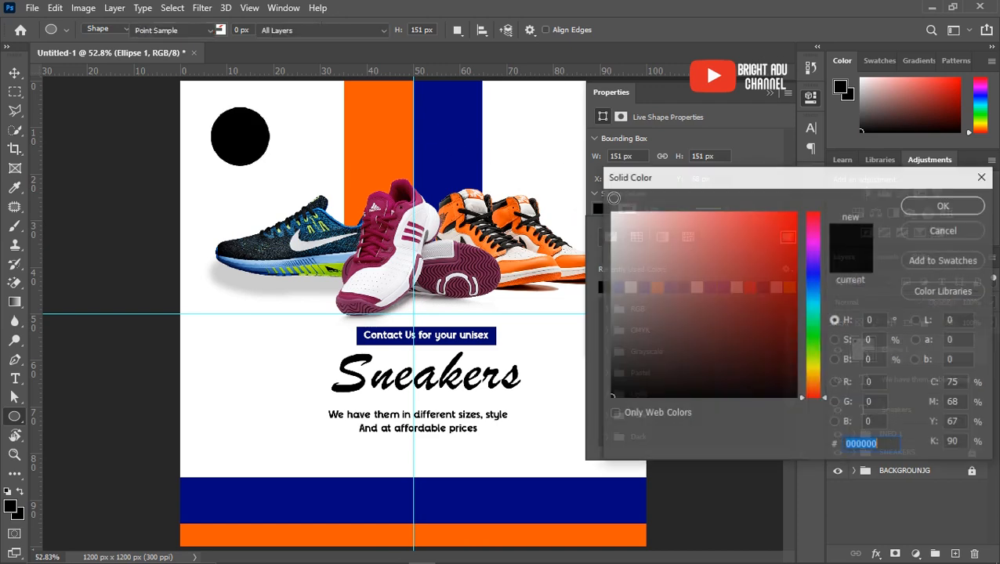
left_click(453, 151)
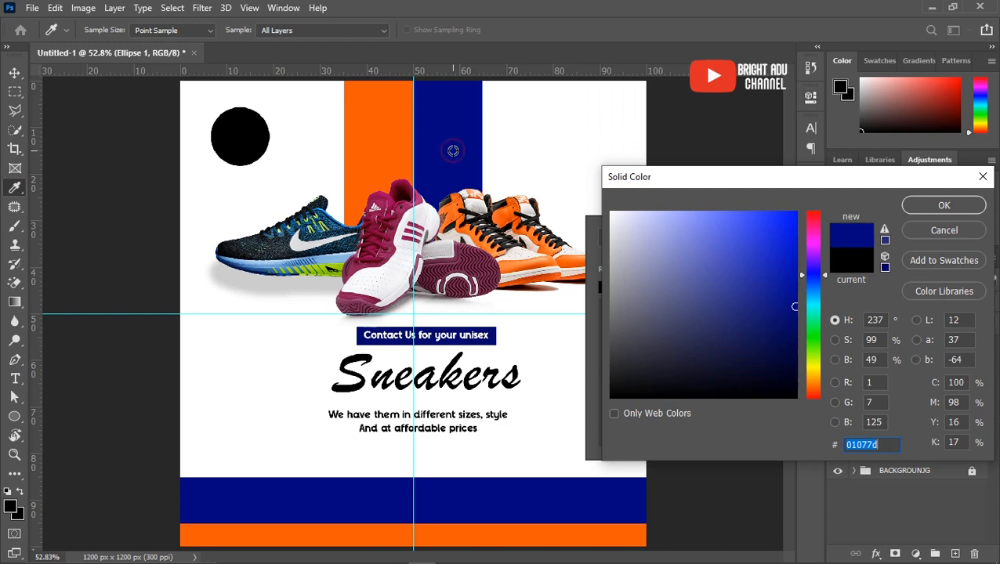
left_click(931, 210)
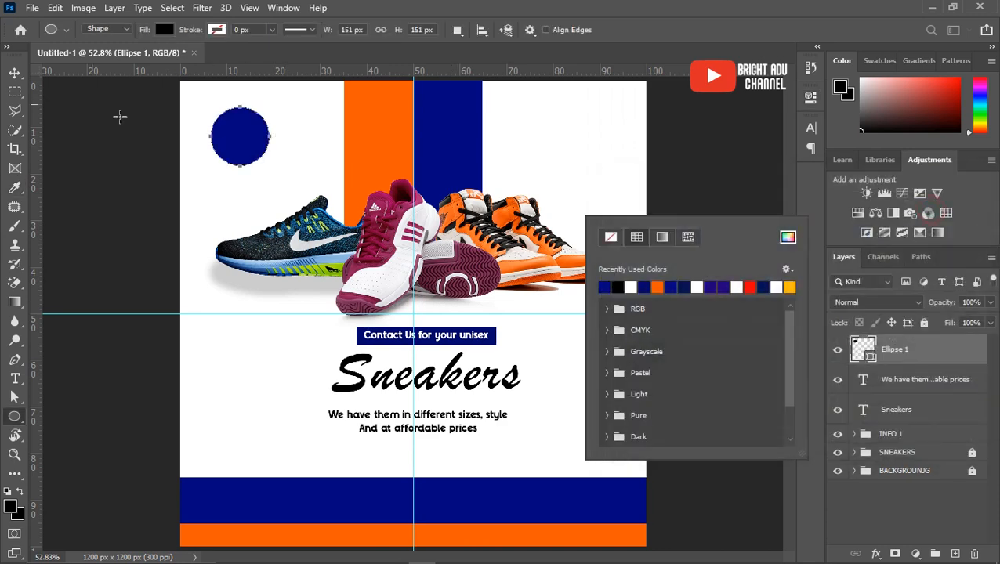
left_click(13, 74)
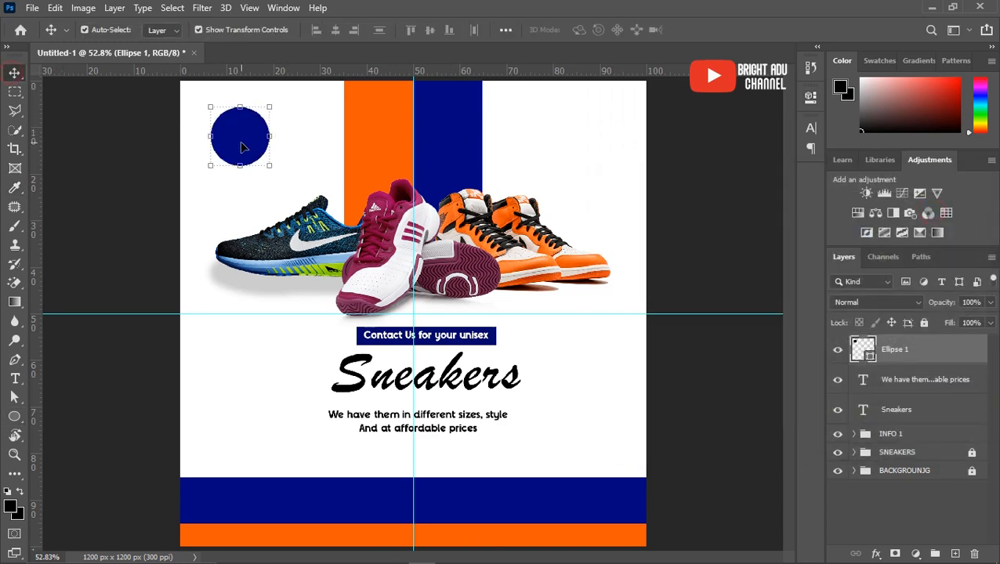
left_click_drag(240, 145, 221, 158)
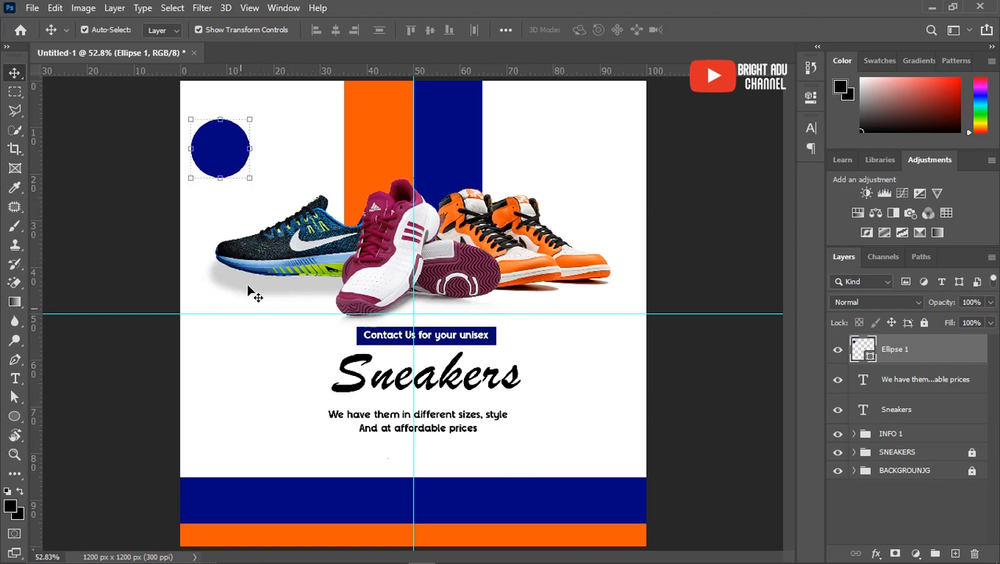
Copy the "B&E" text from the sneaker tutorials document in Word and return to Photoshop
left_click(530, 554)
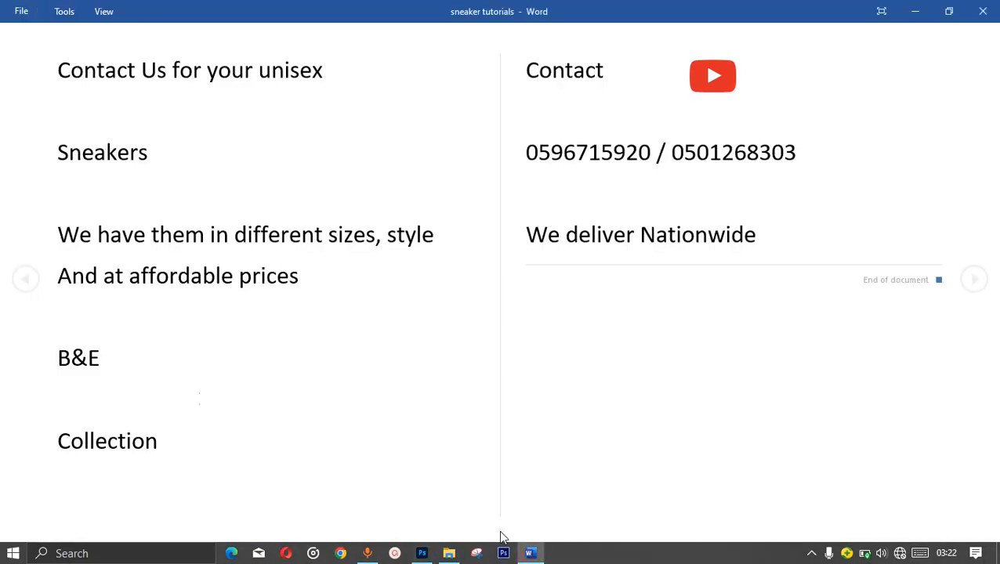
left_click_drag(43, 235, 116, 361)
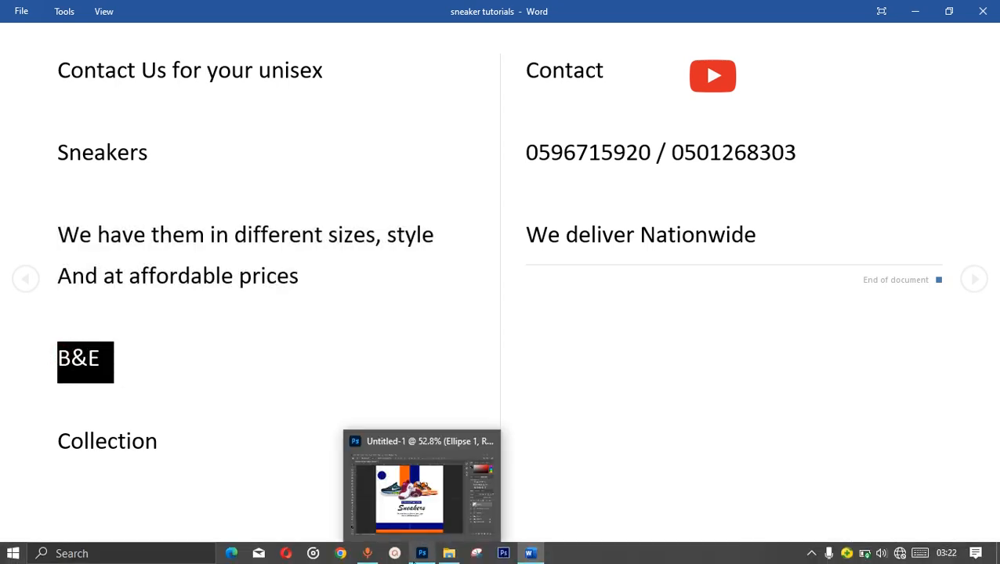
left_click(419, 555)
Add "B&E" as a new text layer in the white area beside the Sneakers text
left_click(225, 390)
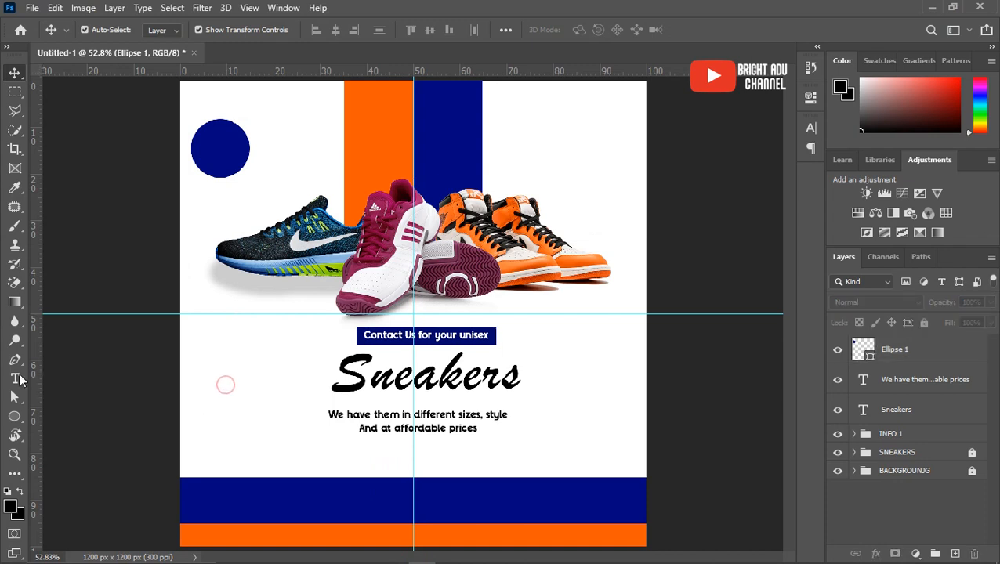
left_click(15, 378)
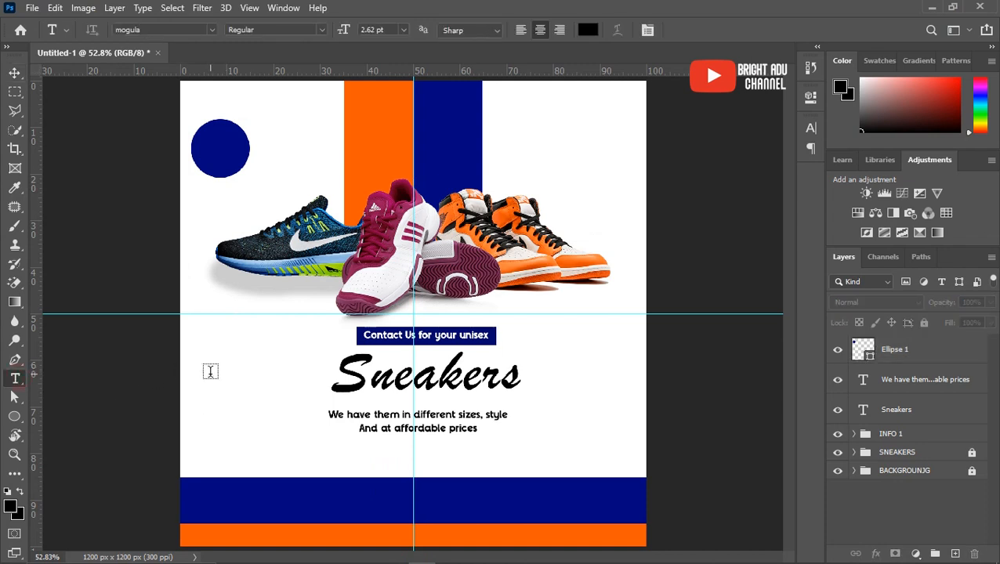
left_click(210, 372)
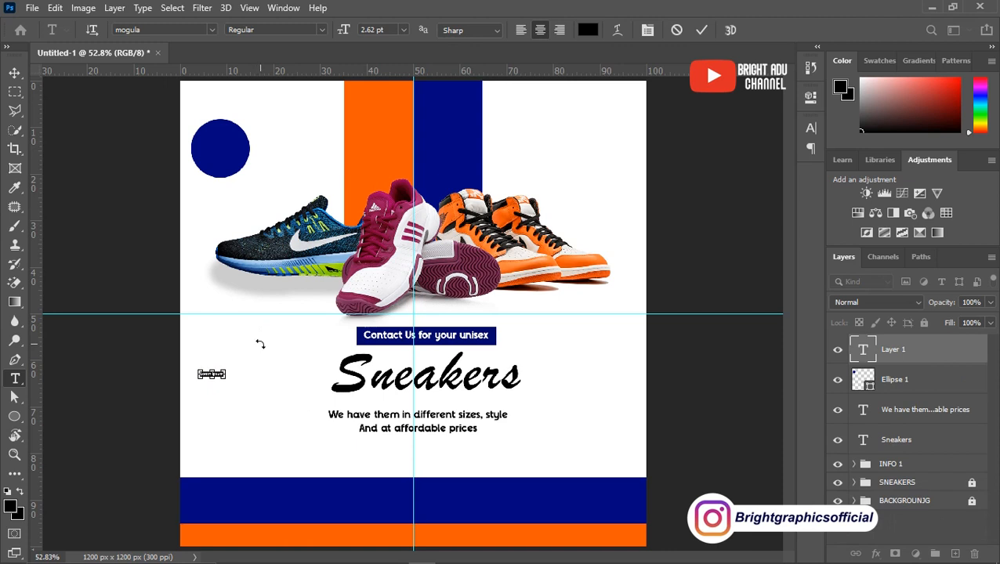
key("BackSpace")
left_click(14, 72)
Enlarge the B&E text to about 1535% and place it over the navy circle
key("ctrl+t")
left_click_drag(221, 382, 290, 165)
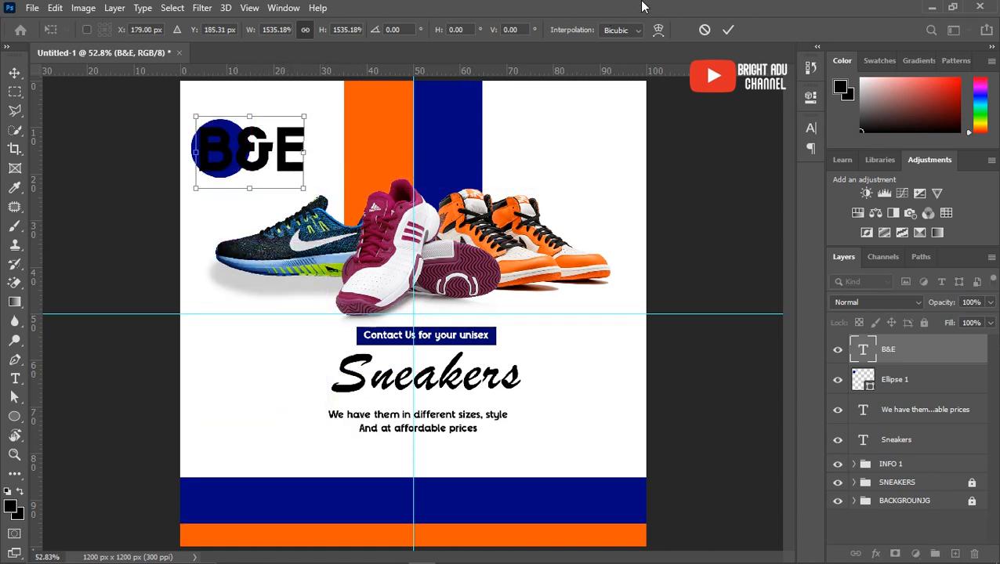
left_click(726, 30)
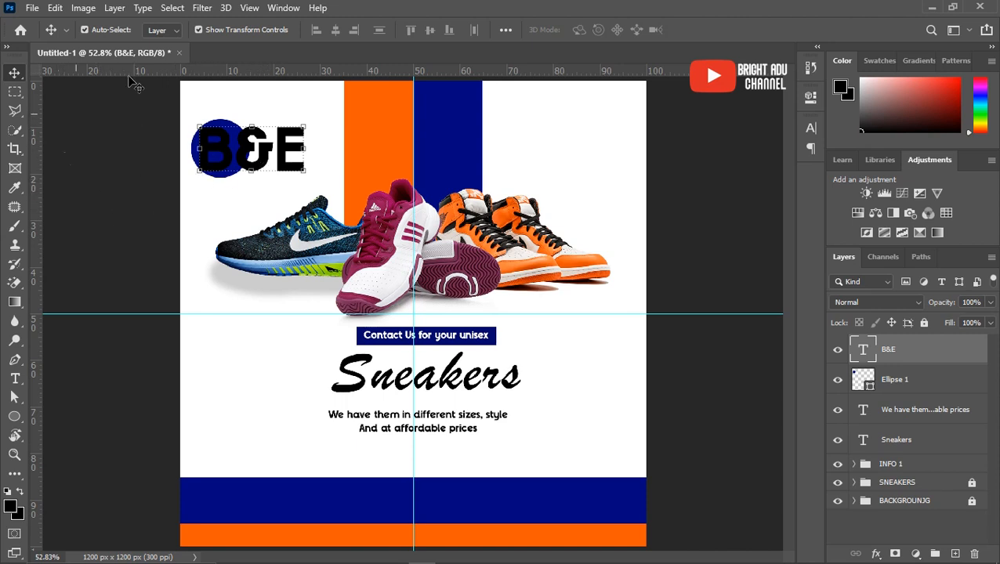
Change the font of the ampersand in the B&E text to PS-Kinlock Regular
left_click(14, 380)
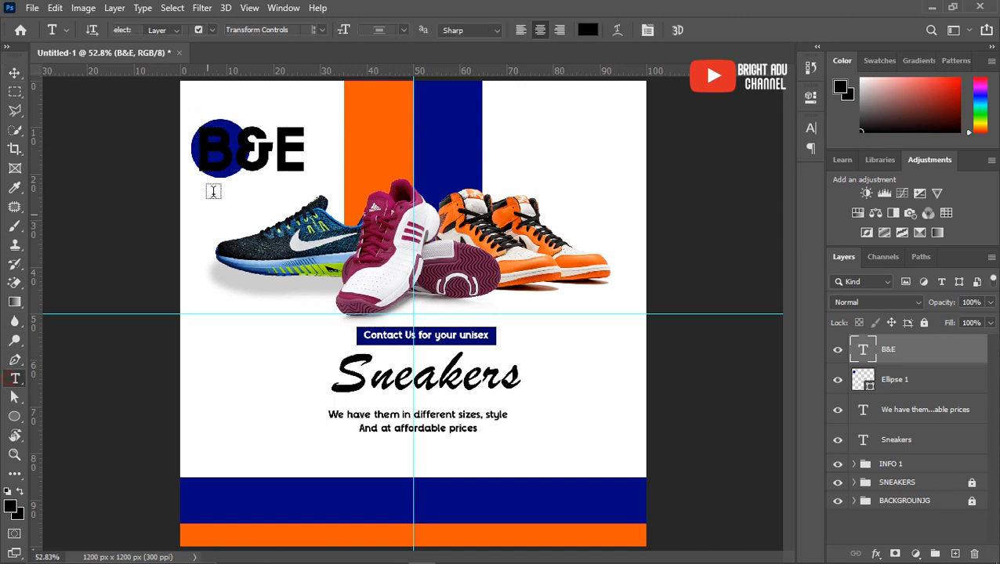
double_click(267, 152)
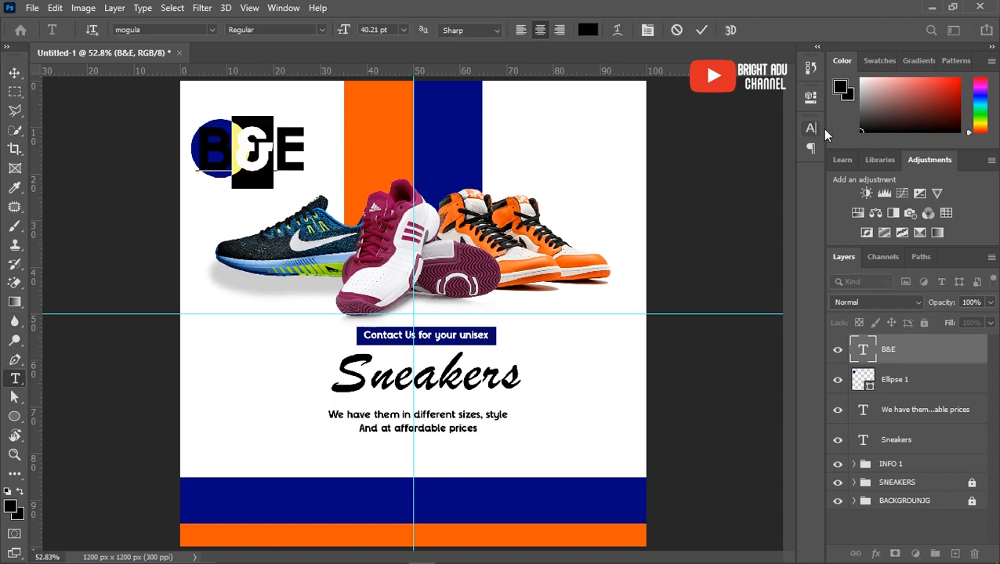
left_click(811, 130)
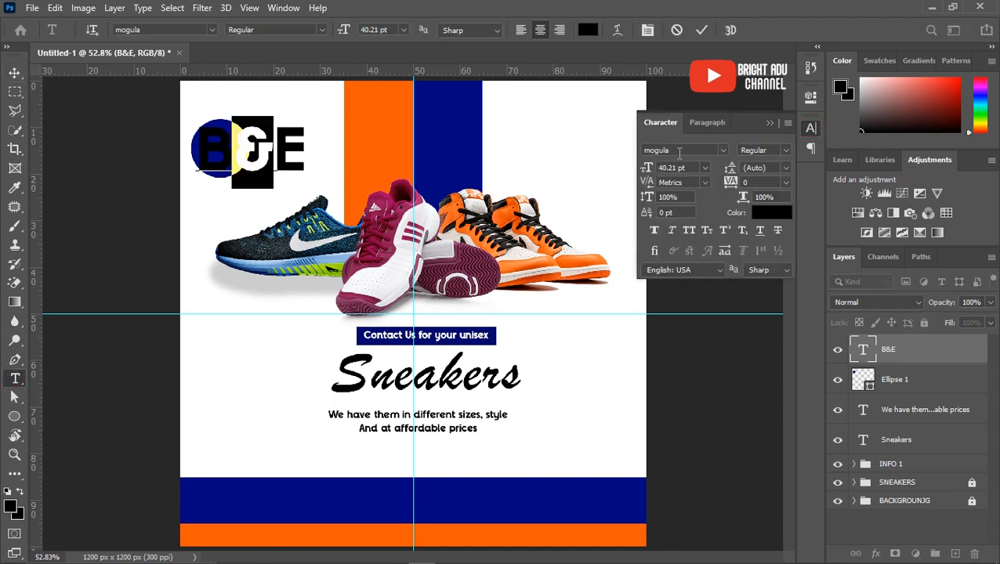
left_click(678, 152)
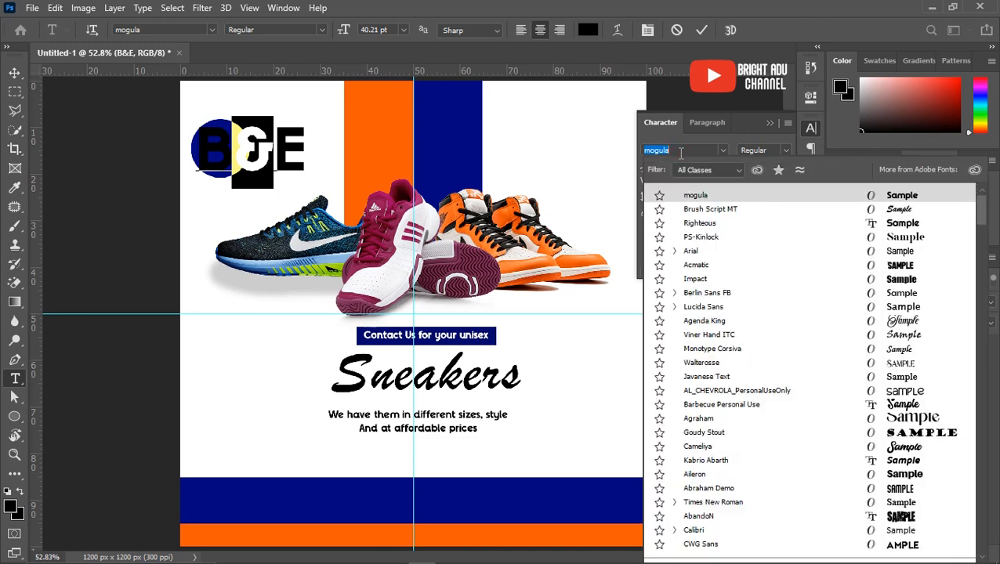
type("PS-Kinlock")
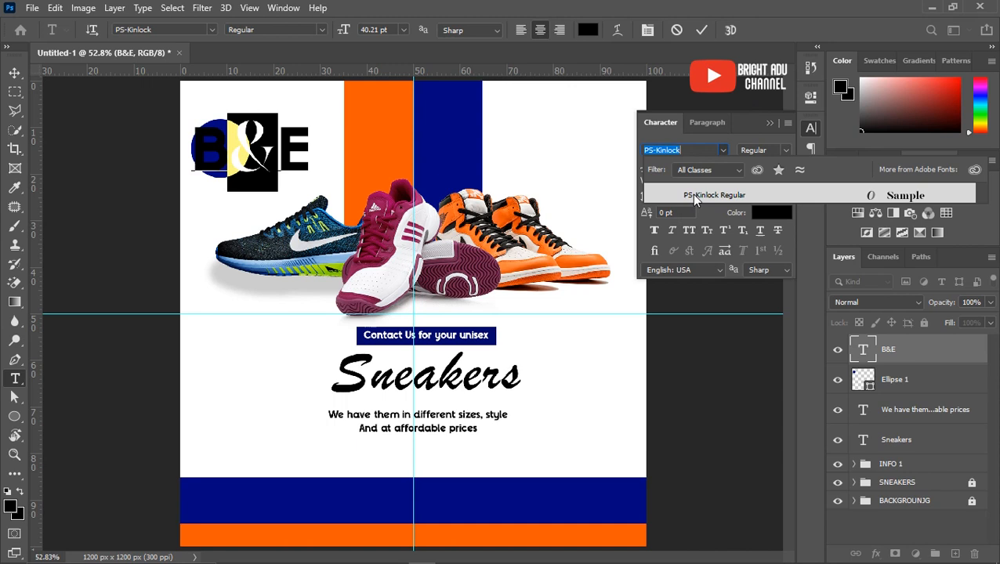
left_click(693, 196)
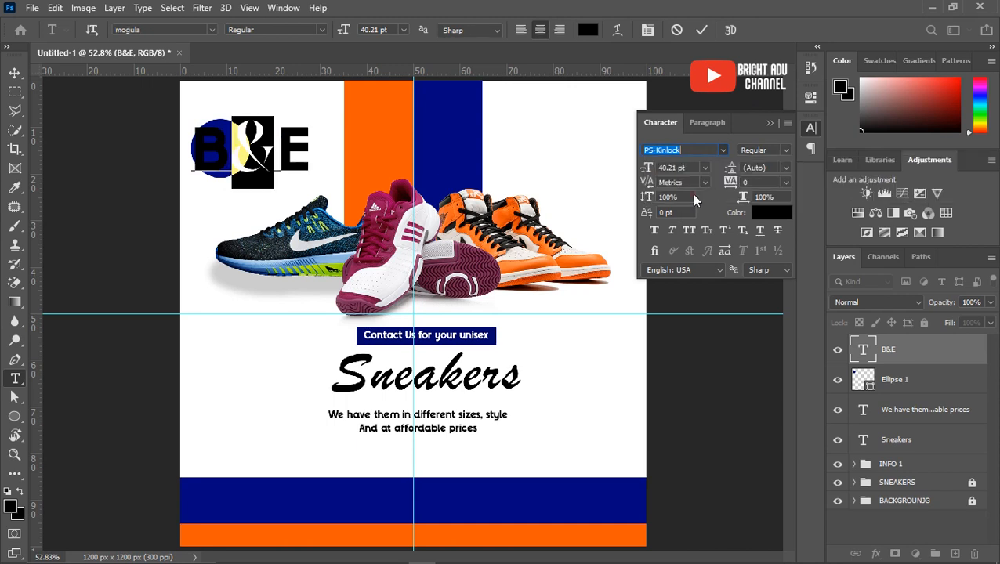
key("Return")
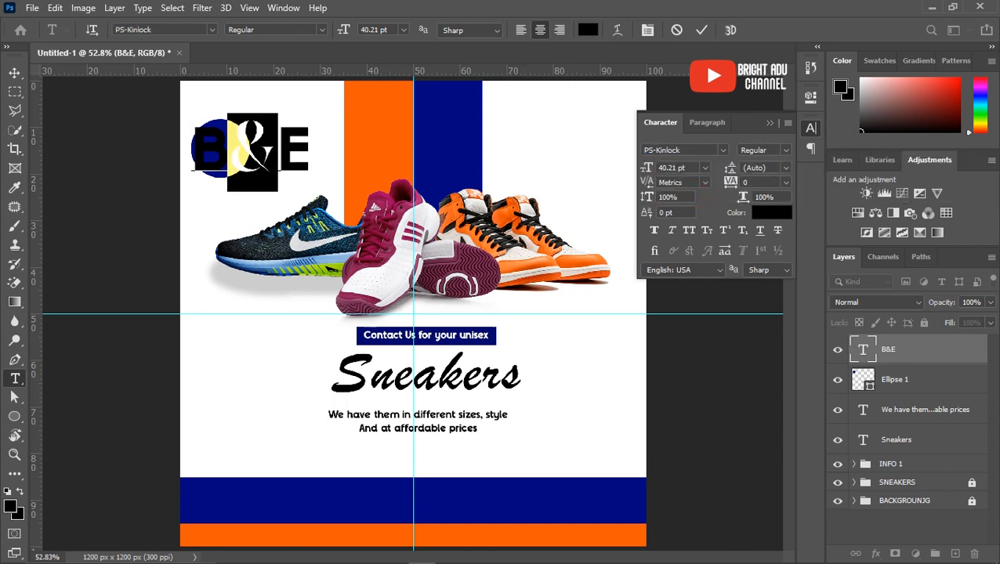
left_click(700, 30)
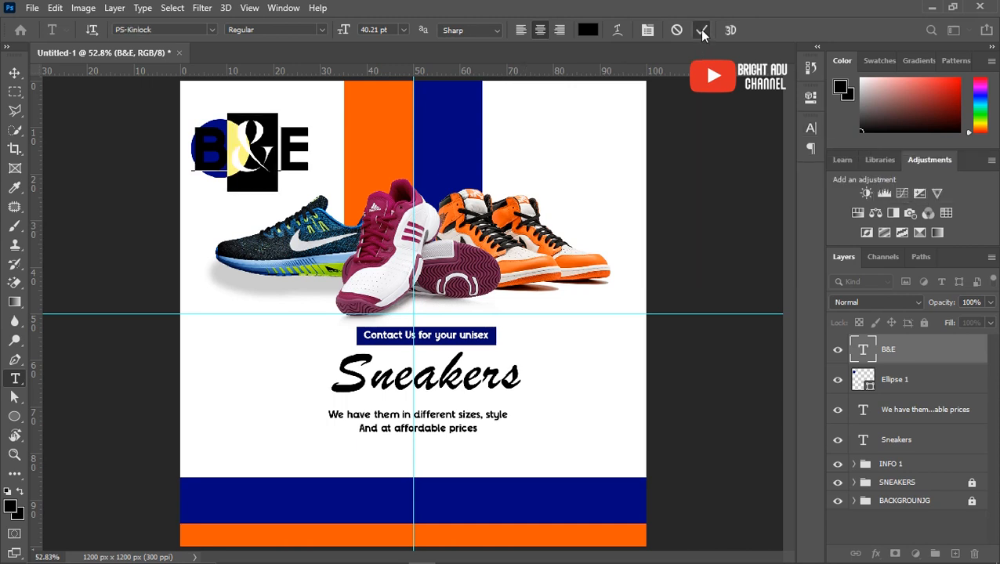
Set the colour of the whole B&E text to white (ffffff)
left_click(14, 72)
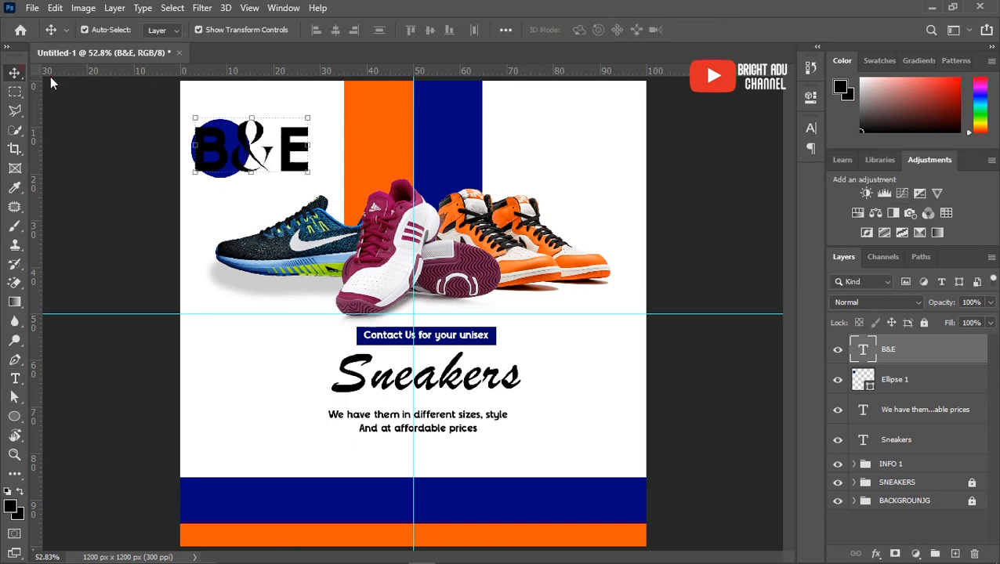
left_click(811, 127)
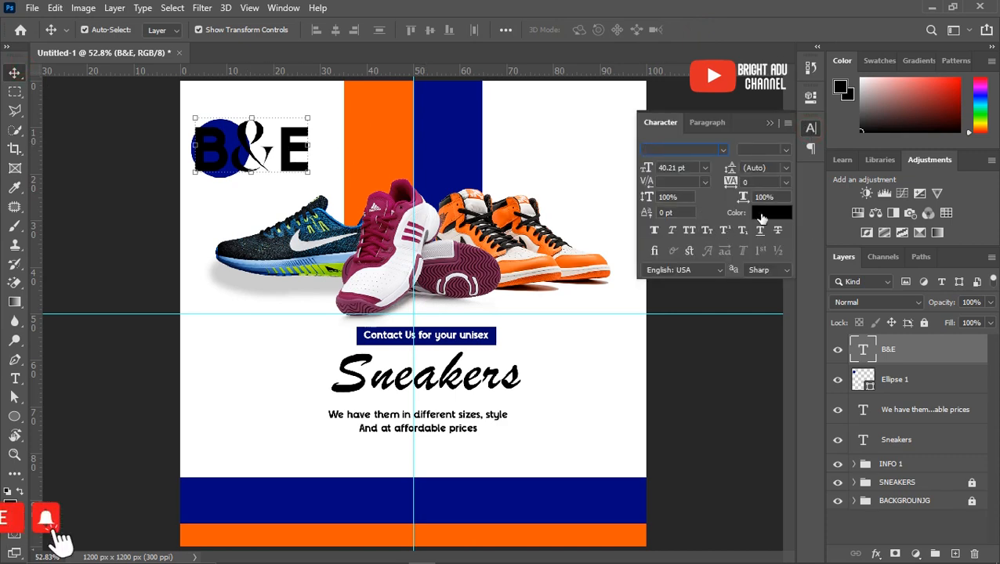
left_click(771, 212)
left_click(611, 212)
left_click(946, 206)
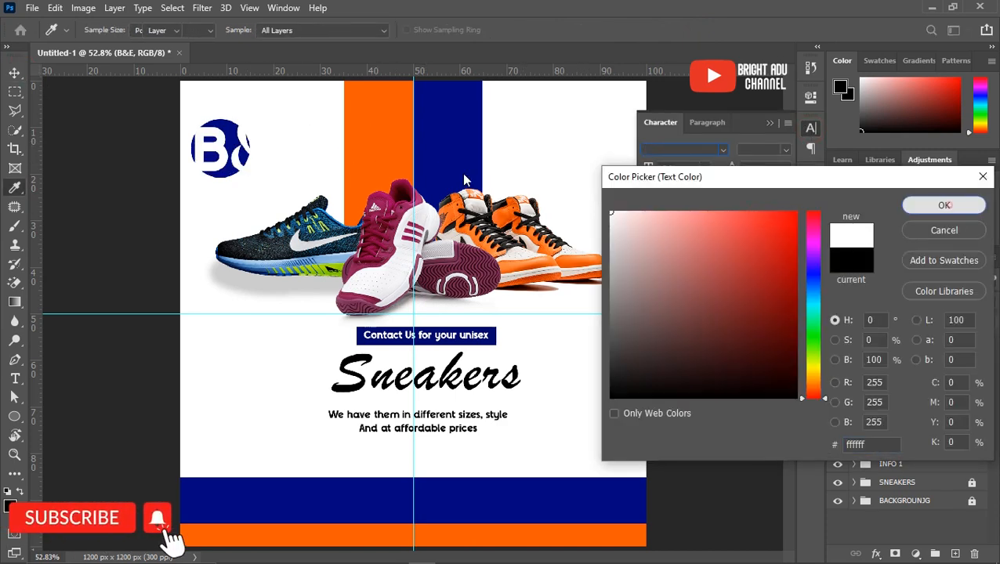
Shrink the B&E text proportionally to fit within the navy circle's width and position it over the circle
left_click(311, 174)
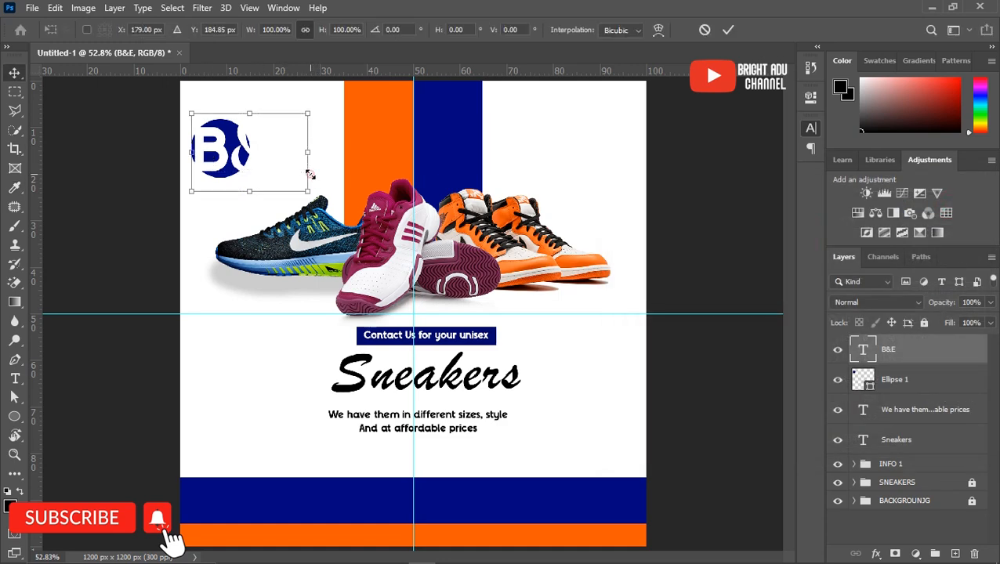
left_click_drag(308, 174, 223, 175)
key("Return")
left_click_drag(226, 139, 226, 148)
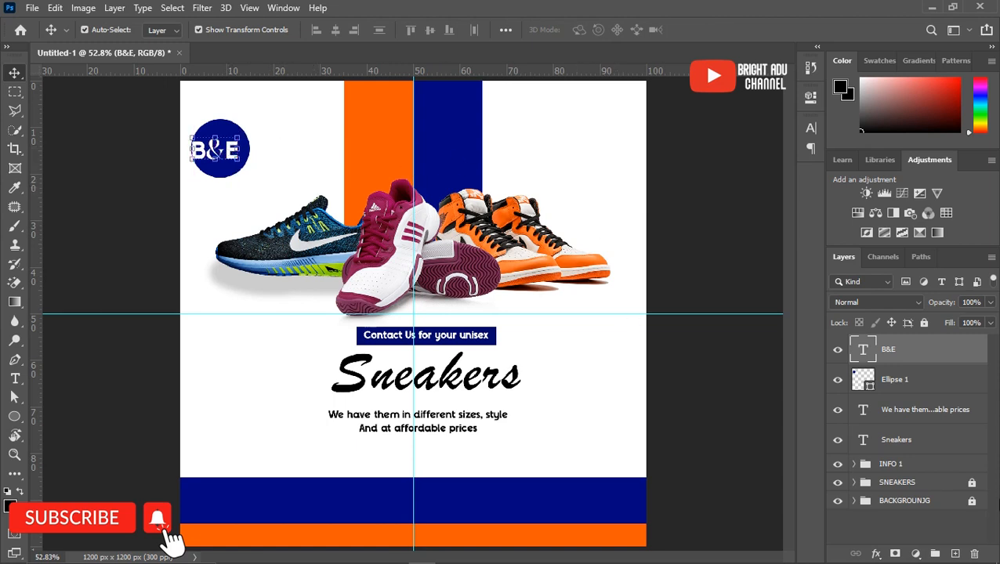
Align the B&E text and the circle on their horizontal and vertical centres and link the two layers
left_click(899, 381, "ctrl")
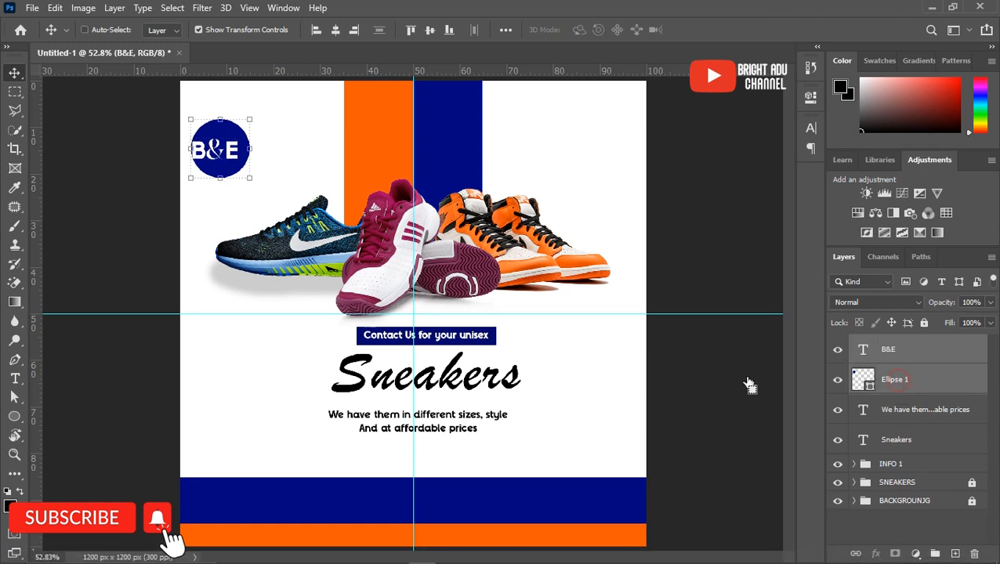
left_click(335, 33)
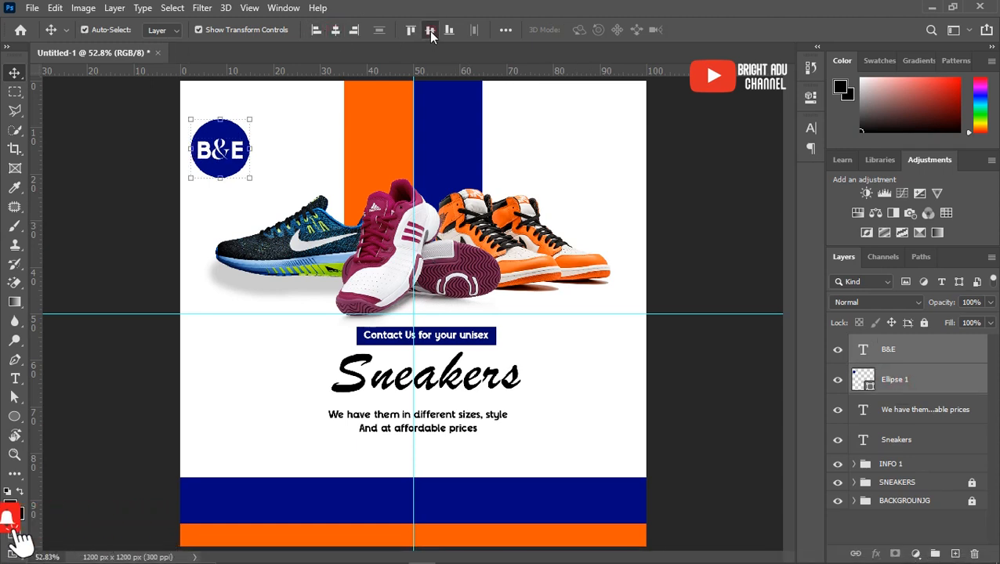
left_click(430, 32)
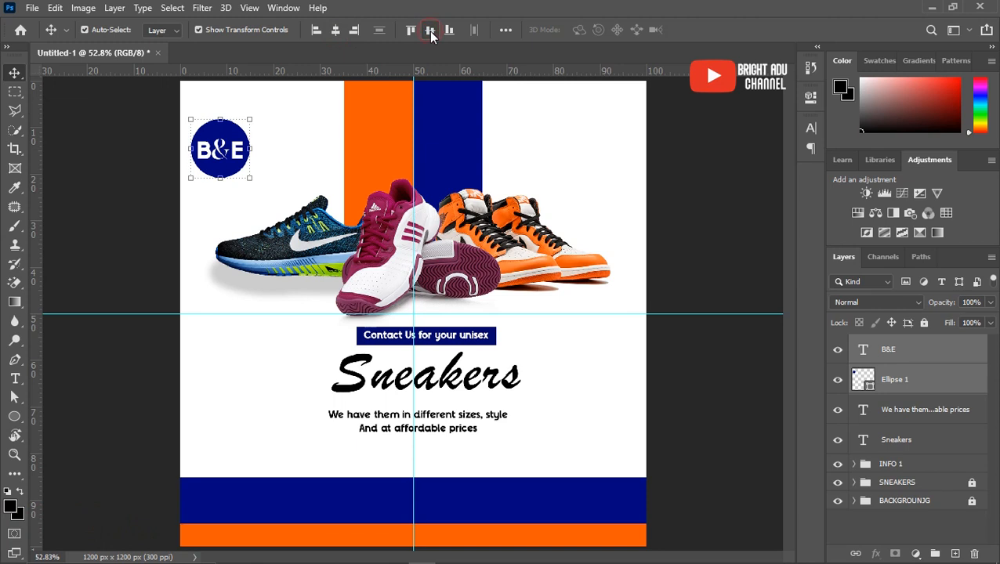
left_click(856, 553)
Scale the linked B&E logo down to about 59% and position it above the blue shoe near the canvas edge
left_click_drag(248, 178, 235, 150)
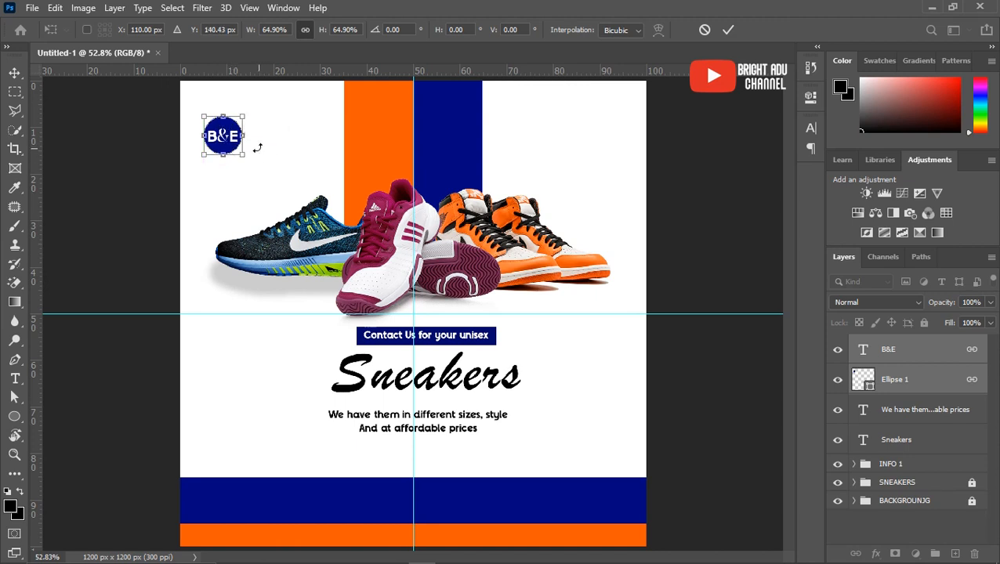
mouse_move(241, 158)
left_mouse_down()
mouse_move(233, 134)
mouse_move(232, 156)
left_mouse_up()
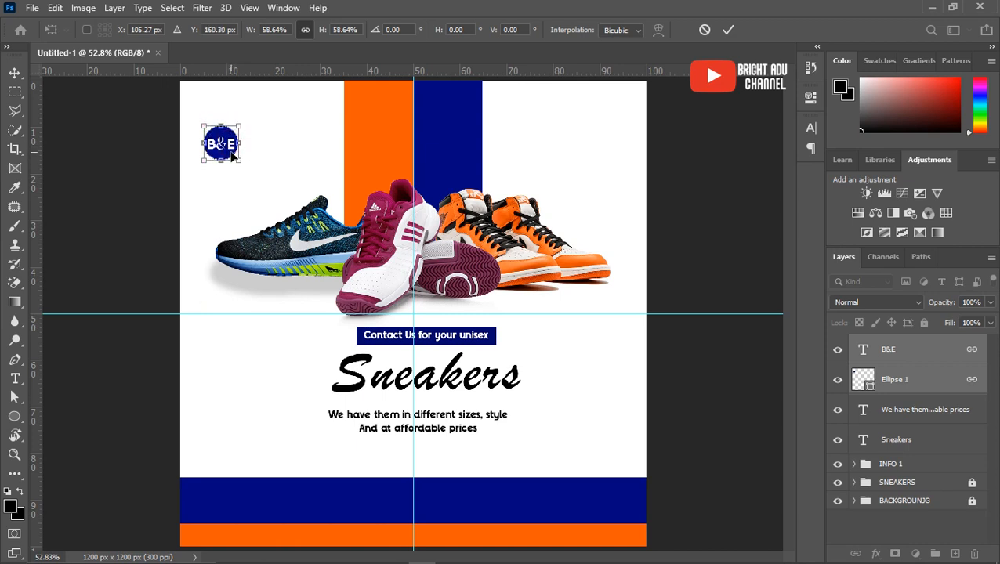
left_click(232, 156)
left_click(726, 29)
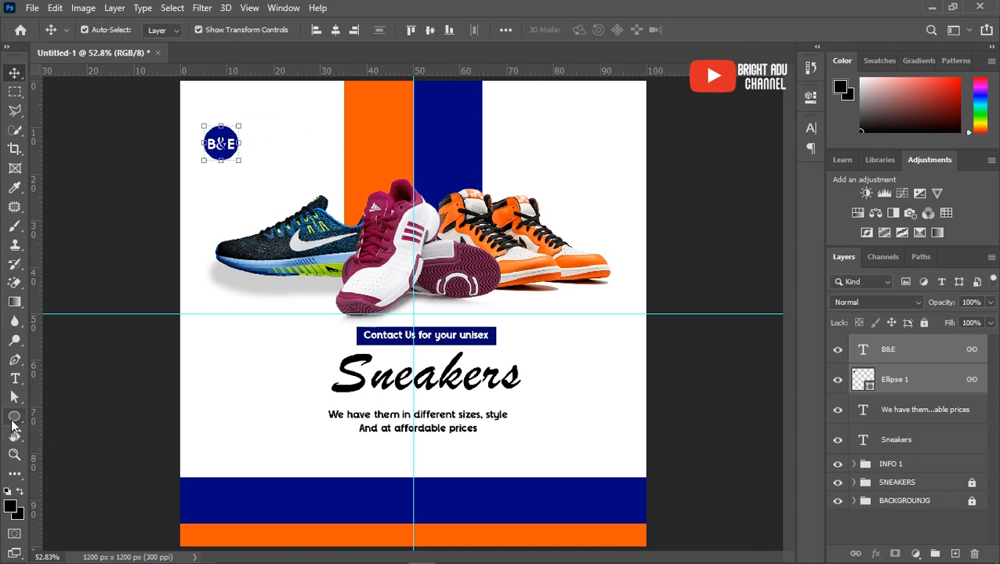
Draw a rounded rectangle about 226 × 46 px below the B&E logo and fill it with the background stripe's orange
left_click(12, 424)
left_click(78, 431)
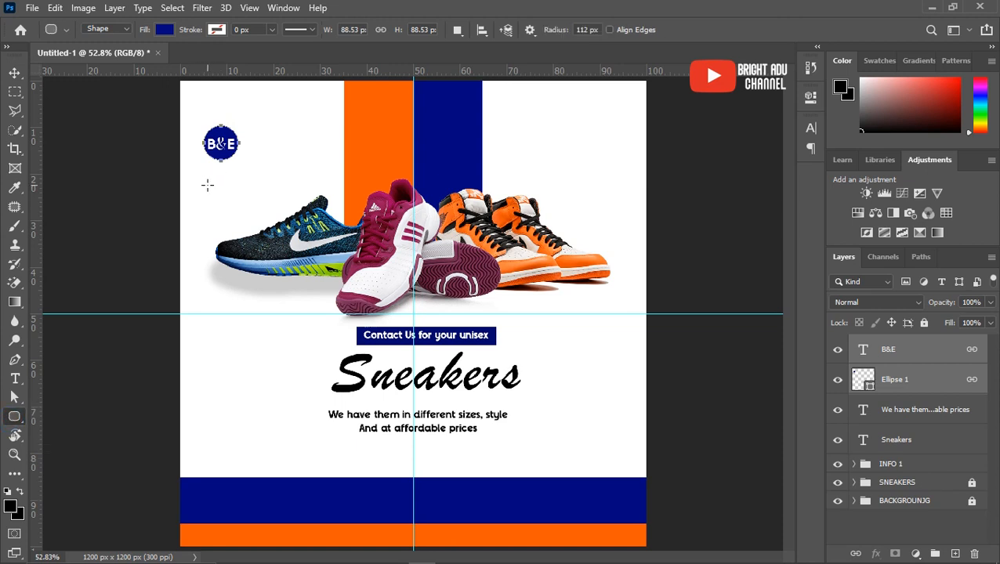
left_click_drag(207, 184, 294, 200)
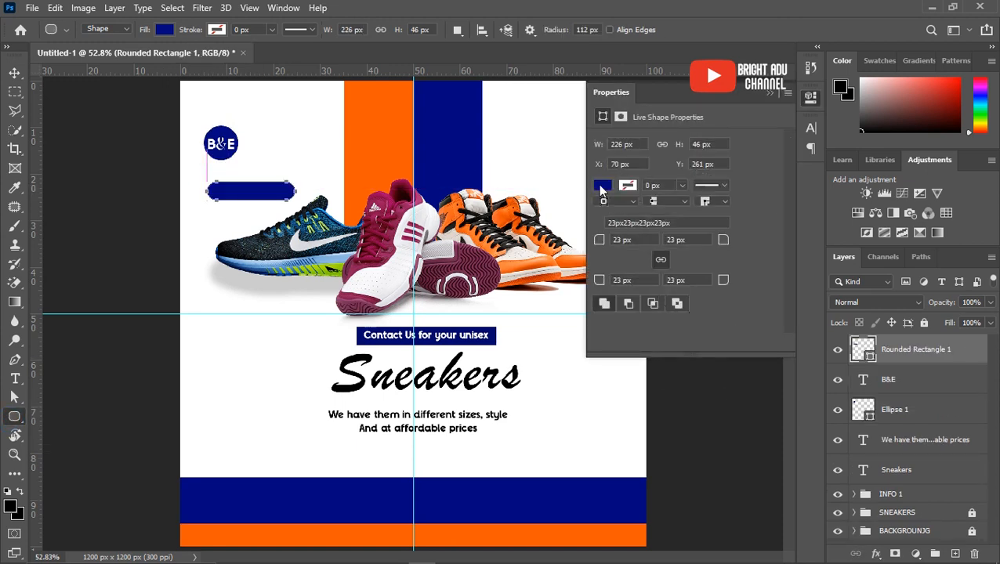
left_click(601, 187)
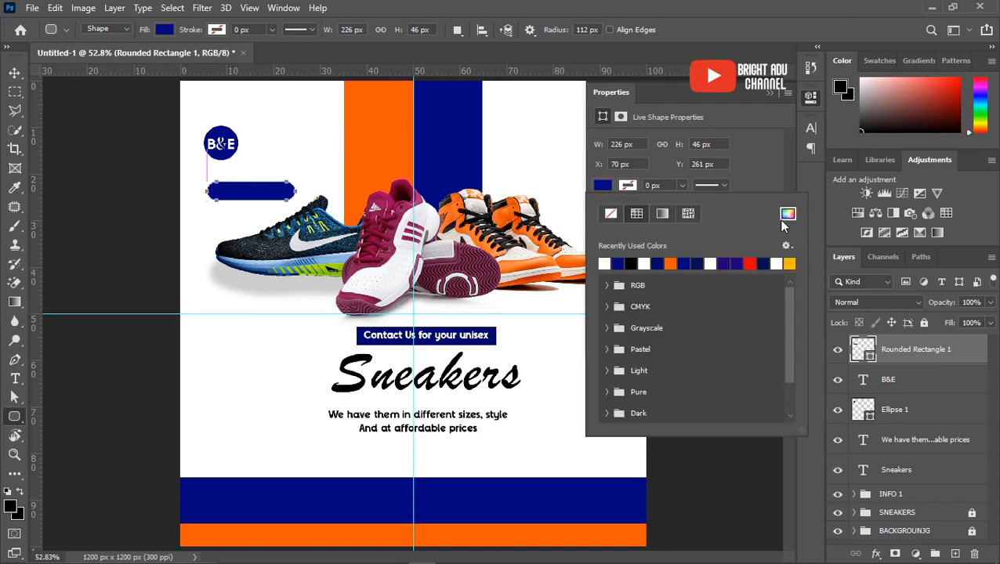
left_click(788, 215)
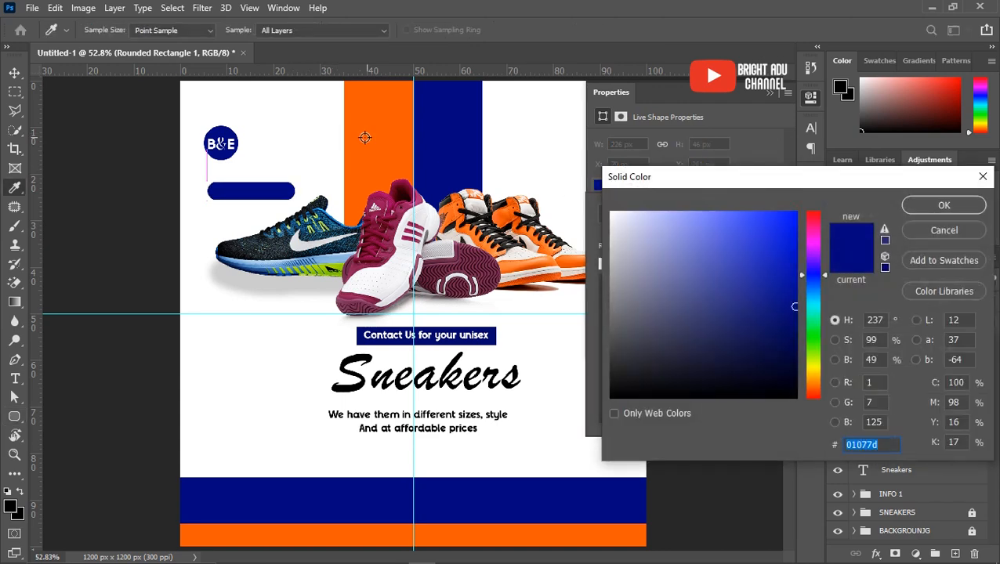
left_click(369, 139)
left_click(954, 207)
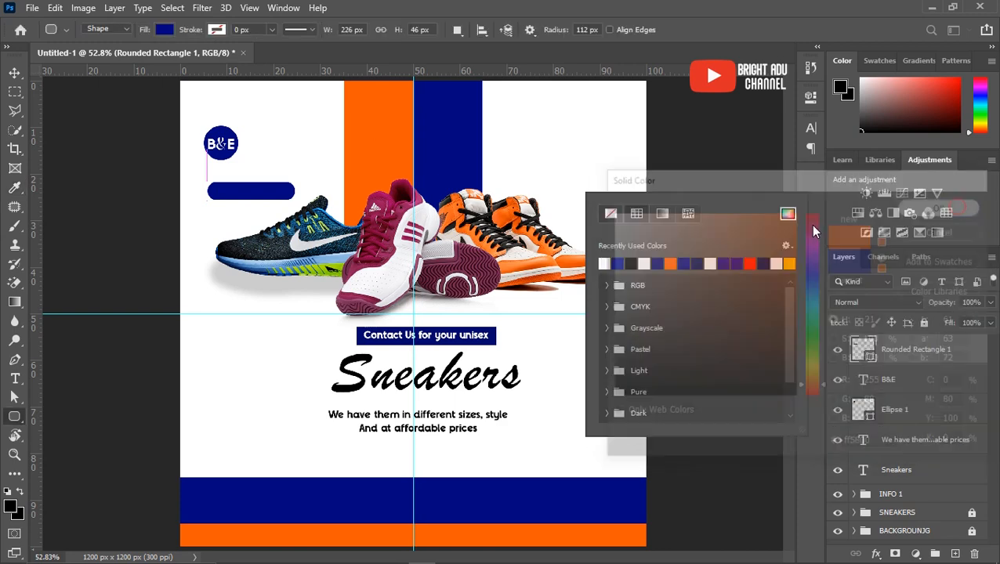
Position the orange bar so it extends from the B&E circle, stack it beneath the Ellipse 1 layer and nudge it upward
left_click(14, 73)
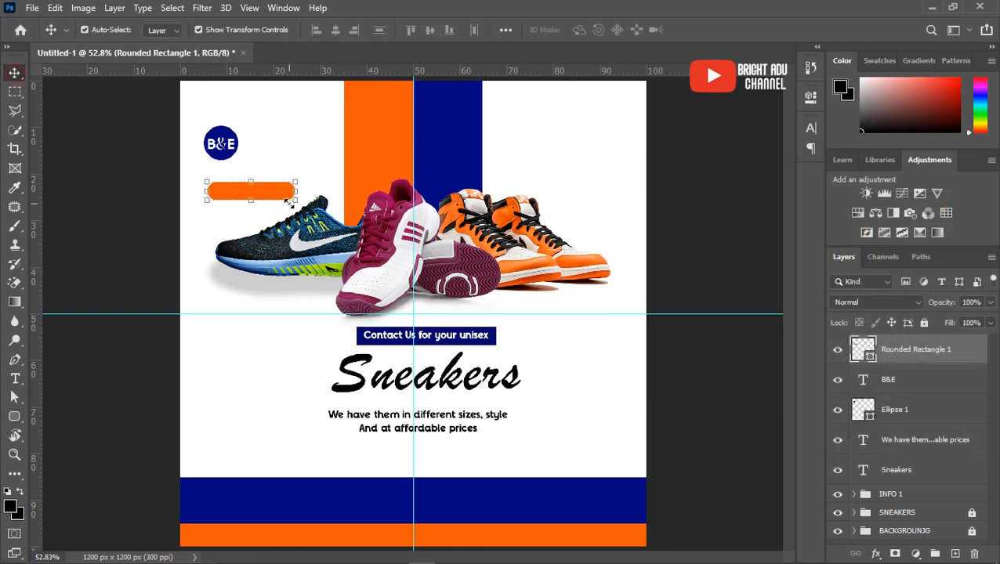
left_click_drag(272, 190, 293, 149)
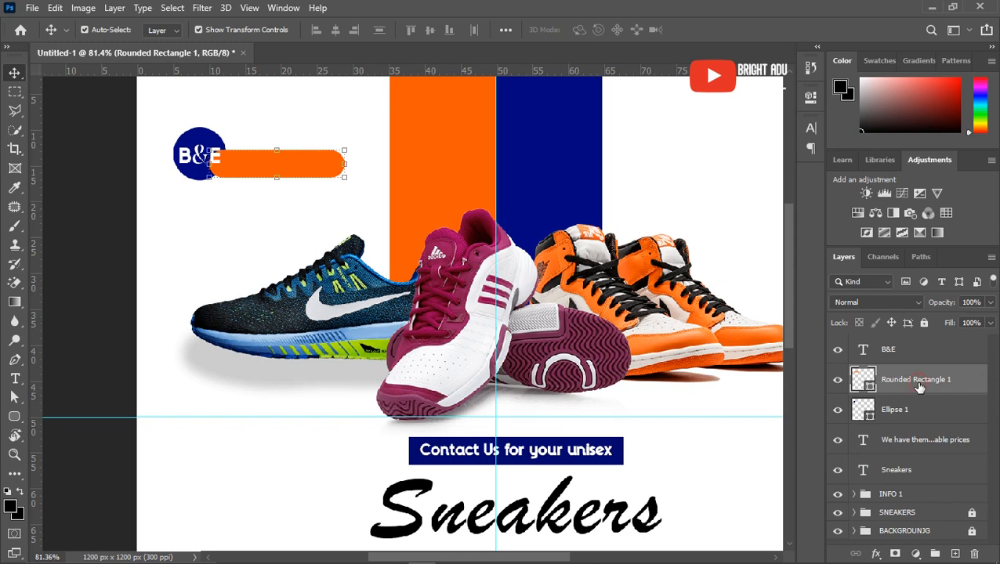
left_click_drag(919, 386, 919, 417)
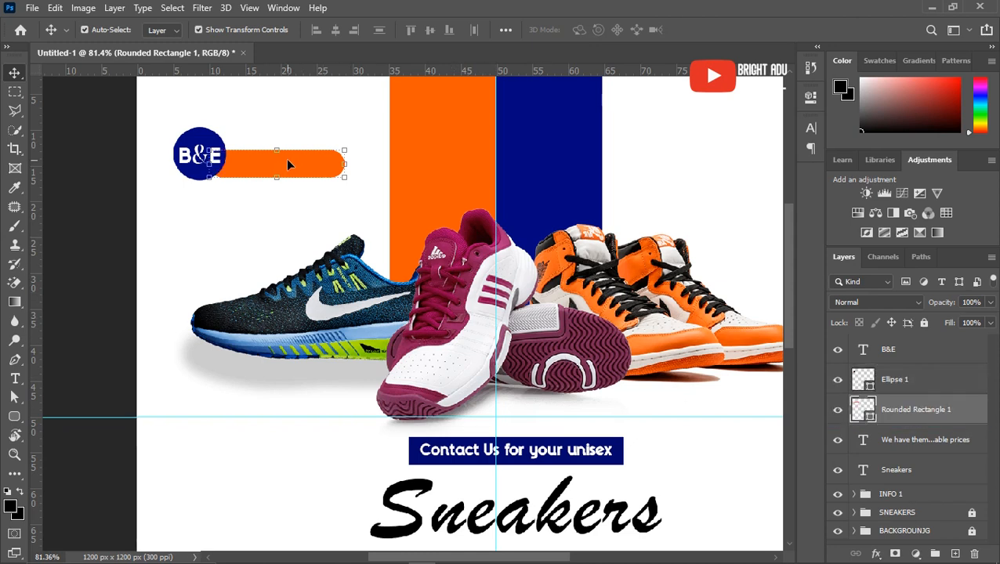
key("Up")
key("Up")
key("Up")
key("Up")
key("Up")
key("Up")
key("Up")
key("Up")
key("Up")
key("Up")
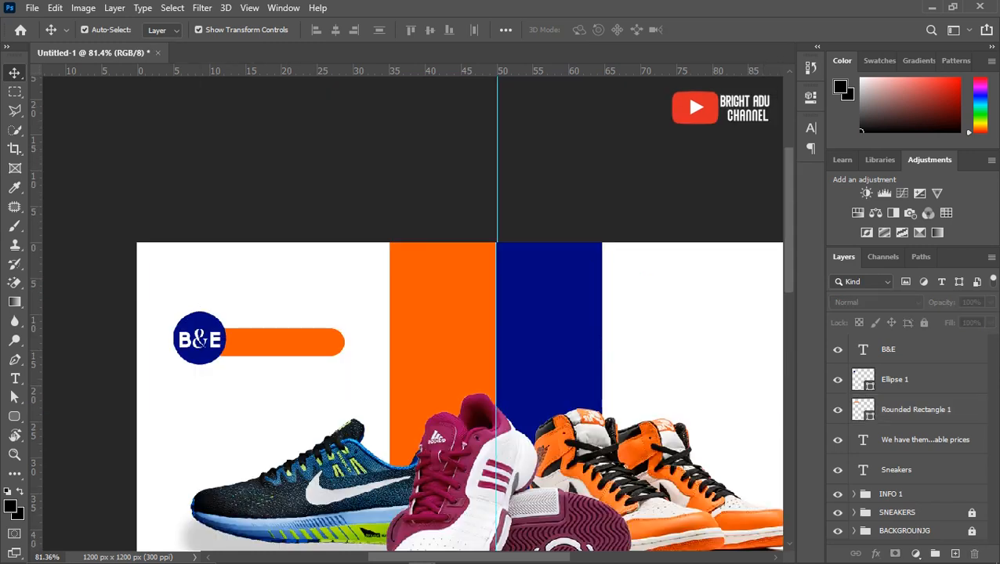
Switch to Word and copy the word Collection from the sneaker tutorials document
left_click(529, 553)
double_click(79, 358)
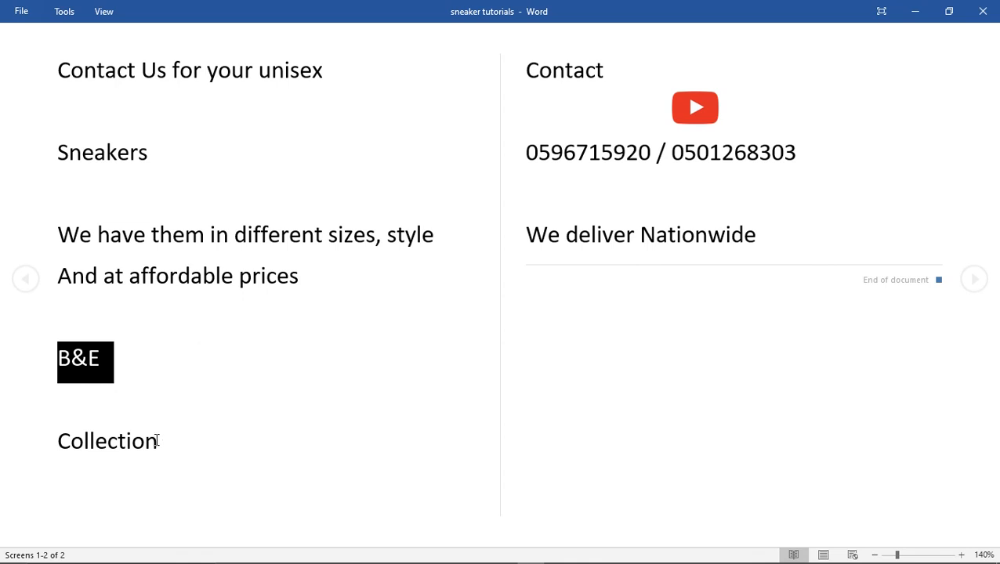
left_click_drag(157, 441, 105, 467)
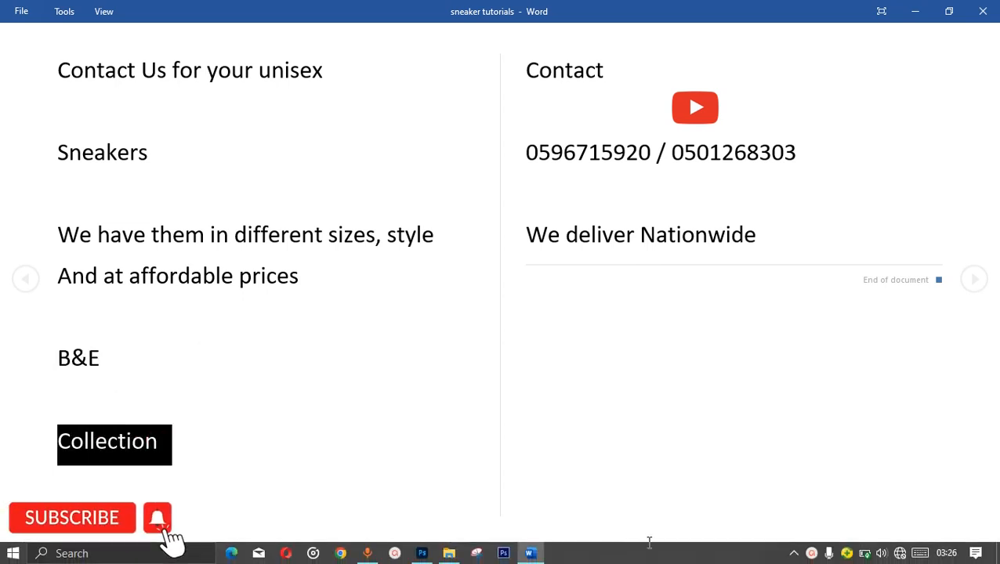
Return to Photoshop and paste Collection as a new 5 pt text layer below the B&E logo
left_click(420, 552)
left_click(17, 382)
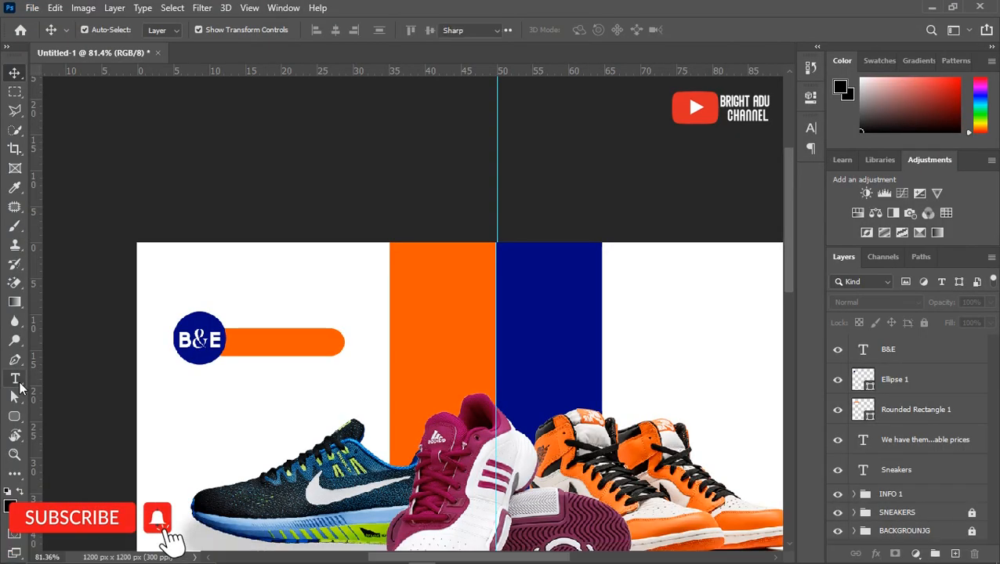
left_click(213, 401)
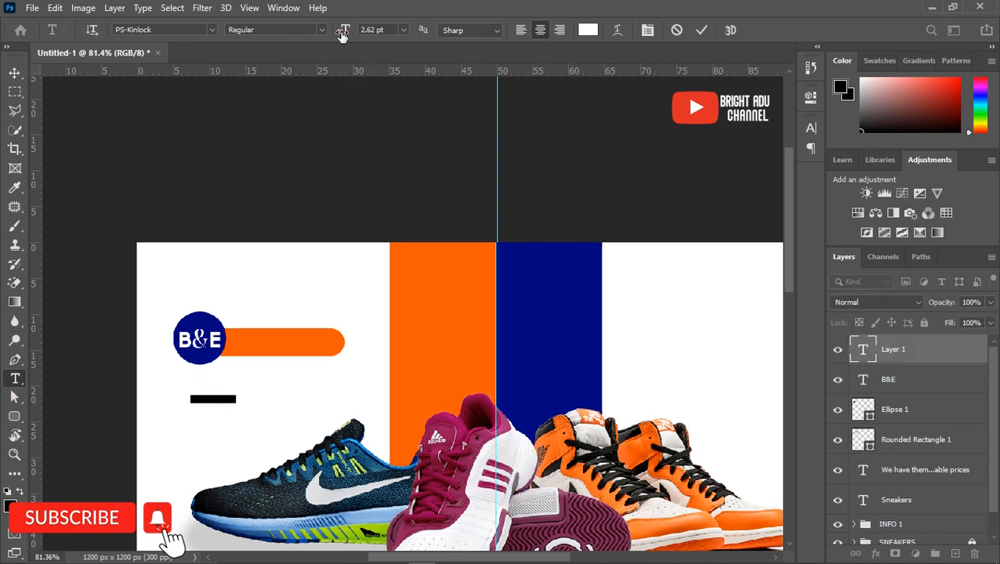
left_click_drag(342, 35, 344, 59)
key("Return")
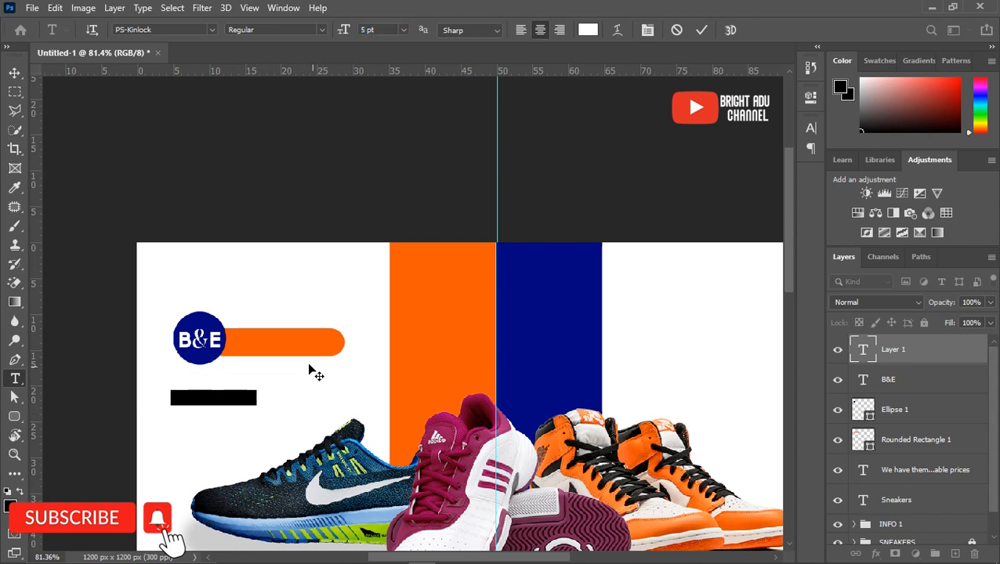
key("ctrl")
key("ctrl+v")
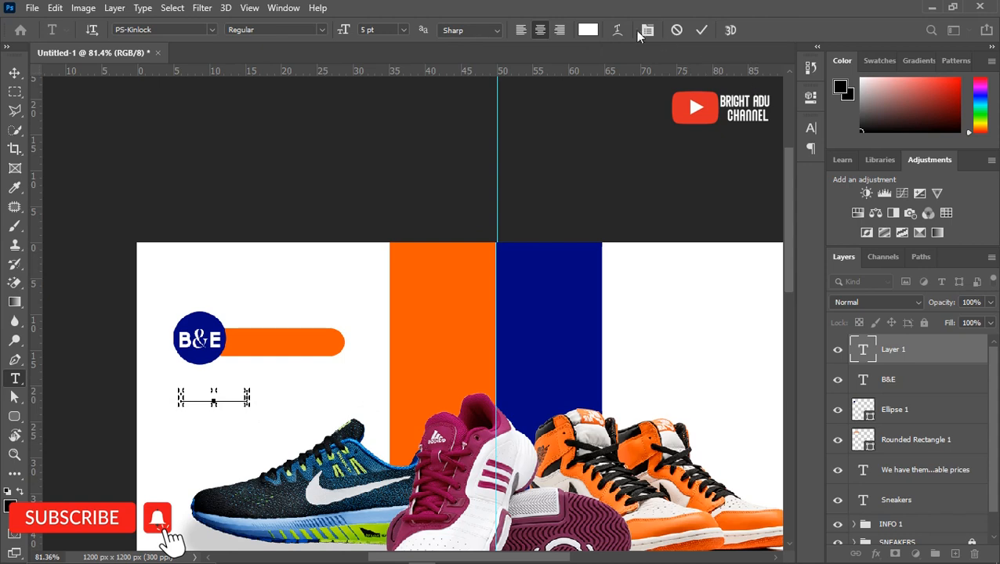
Choose the background stripe's navy (01077d) as the text colour and commit the Collection text
left_click(587, 32)
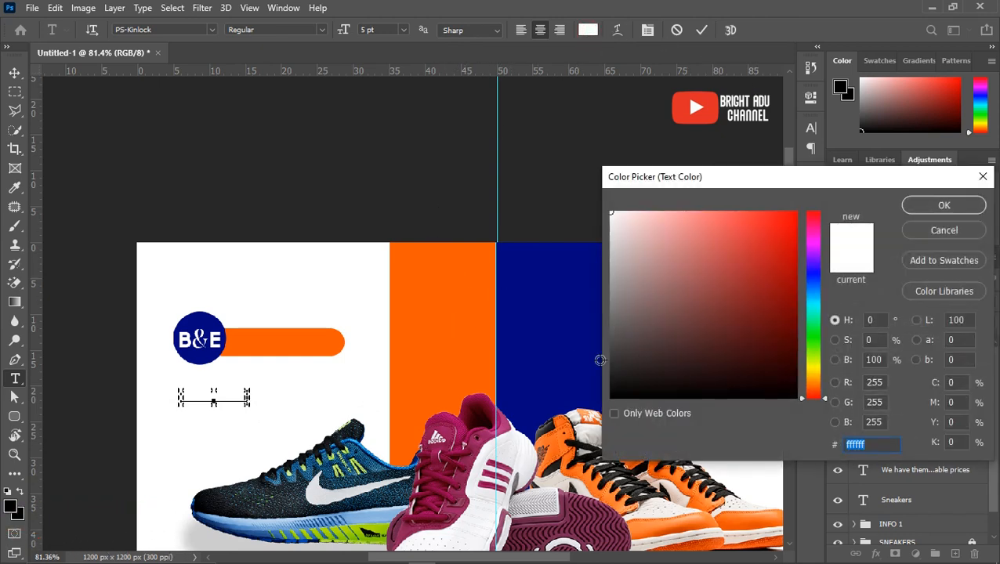
left_click(541, 360)
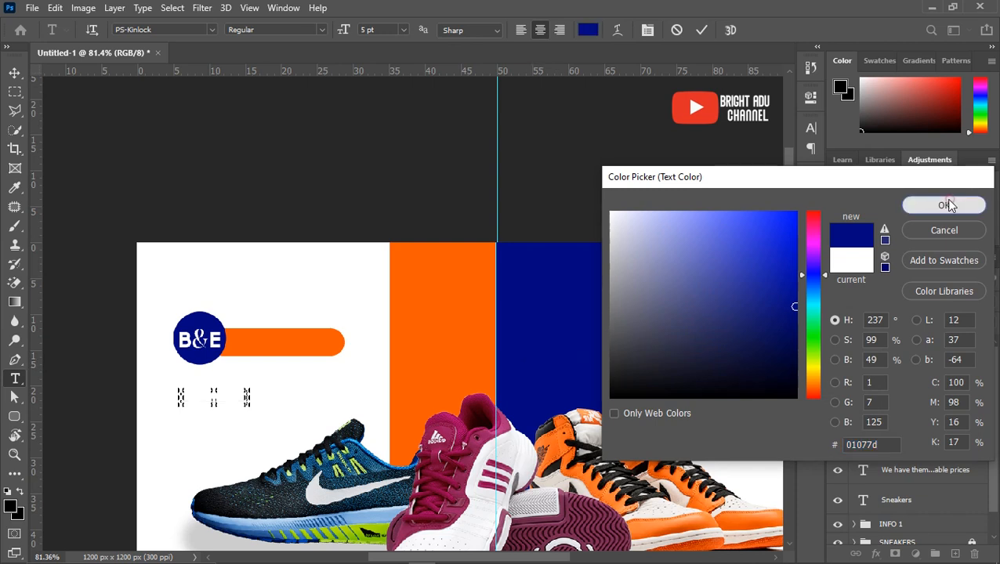
left_click(944, 203)
left_click(702, 31)
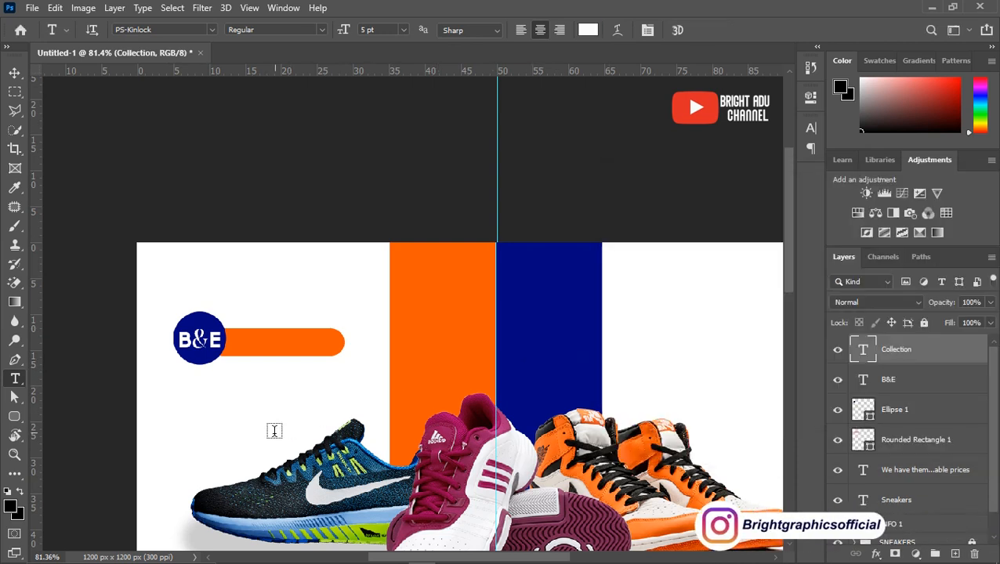
Set the colour of the whole Collection text layer to the stripe's navy (01077d)
left_click(14, 73)
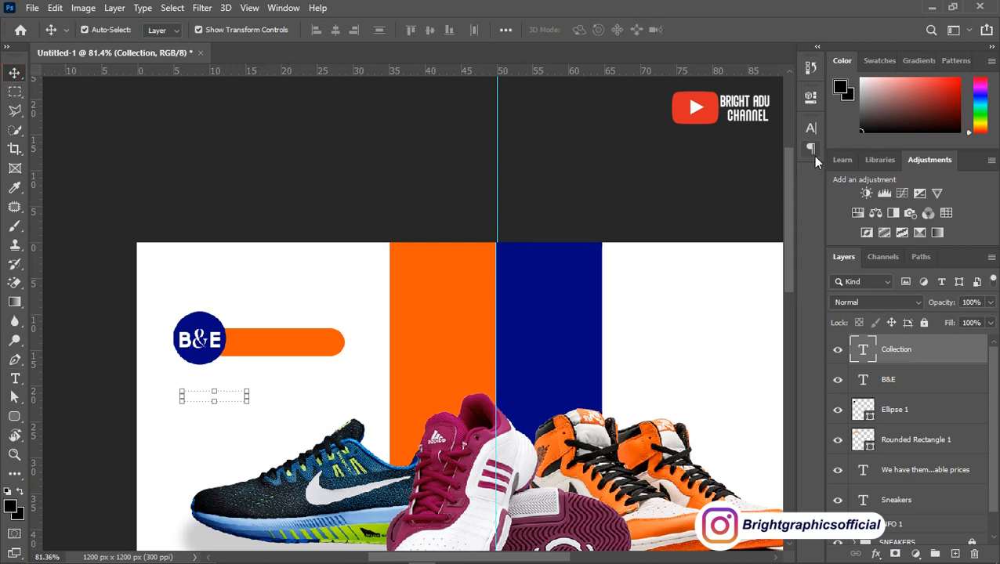
left_click(812, 129)
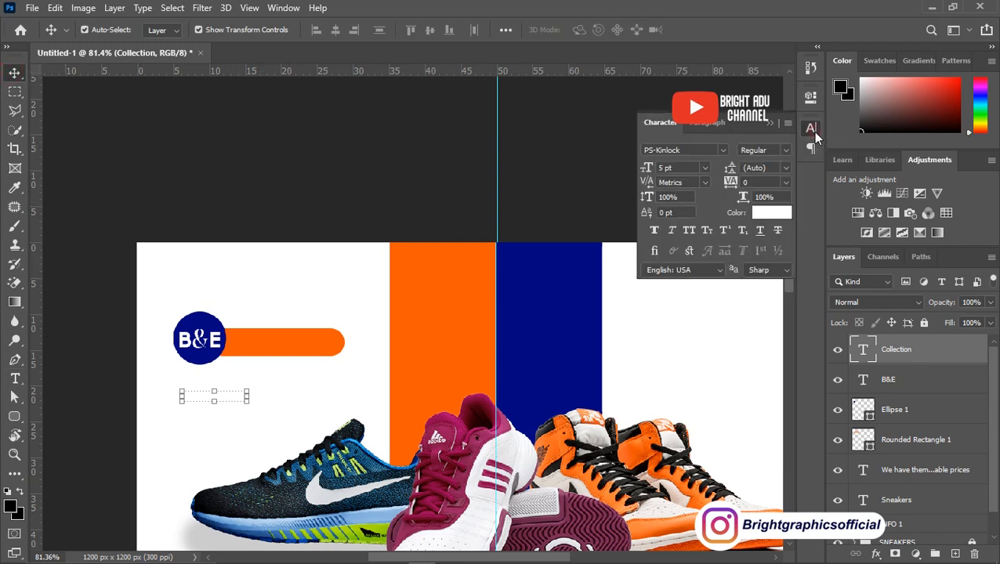
left_click(769, 213)
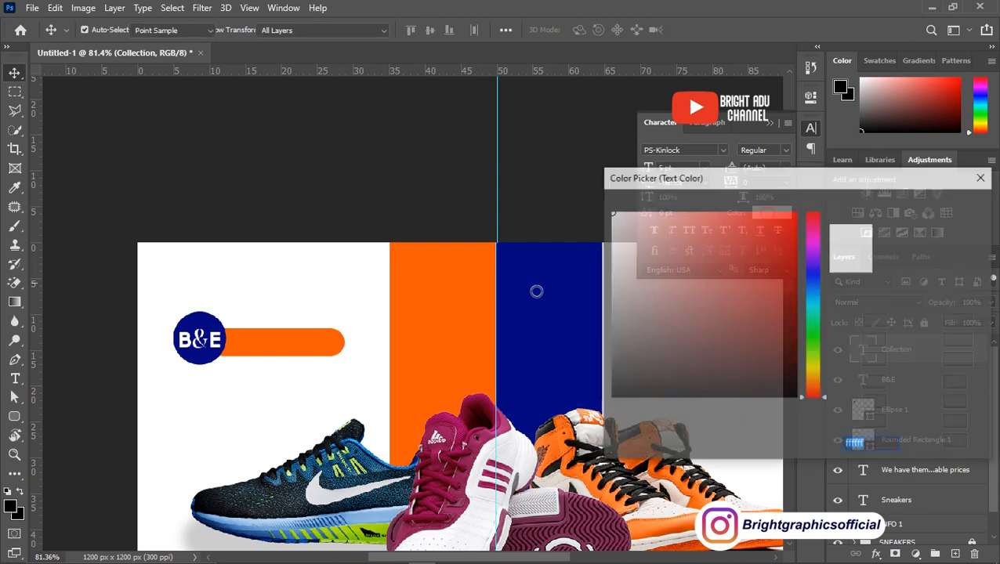
left_click(536, 323)
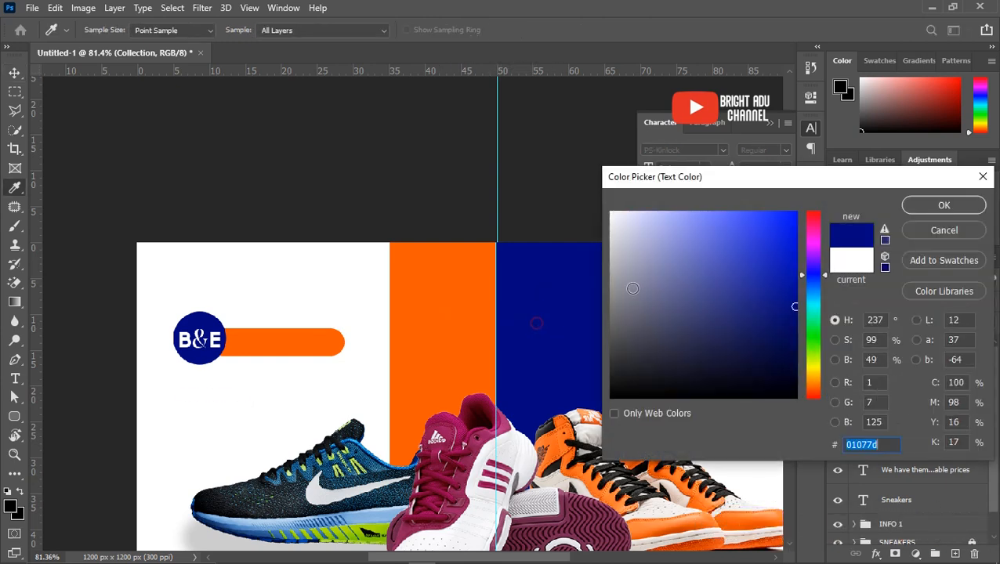
left_click(928, 205)
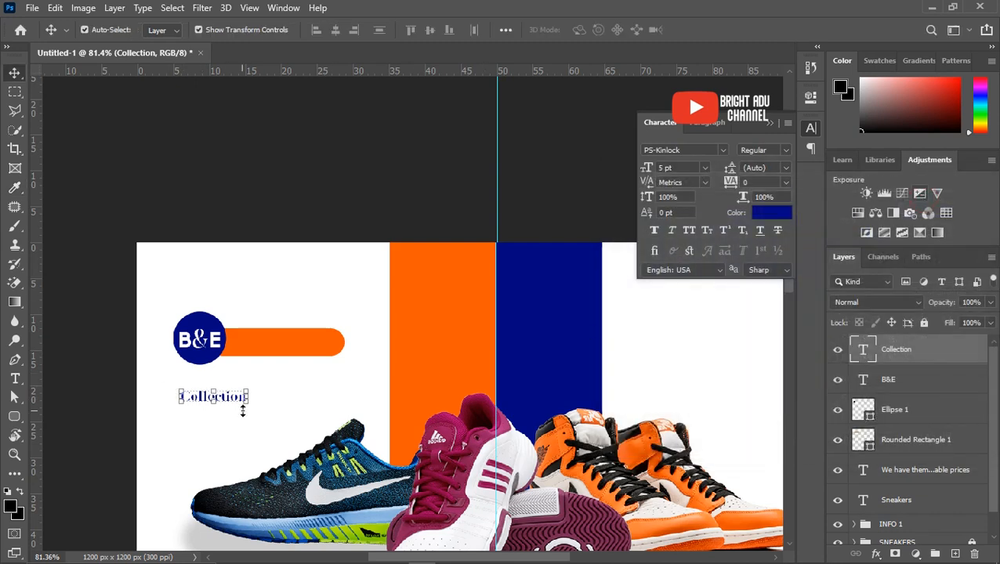
Enlarge the Collection text to about 7.04 pt on the orange bar and change its font to mogula
left_click_drag(250, 402, 297, 343)
key("Return")
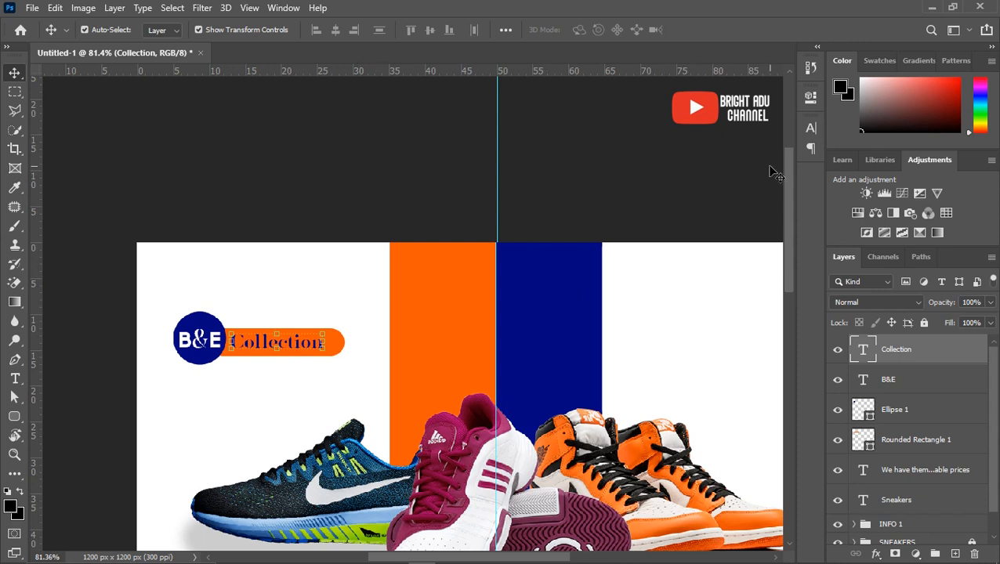
left_click(809, 129)
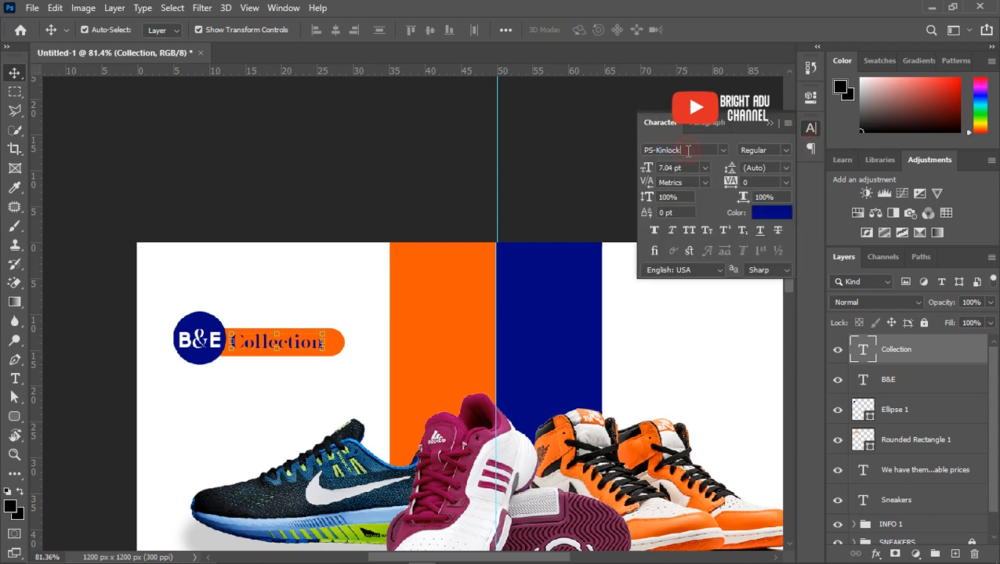
left_click(724, 151)
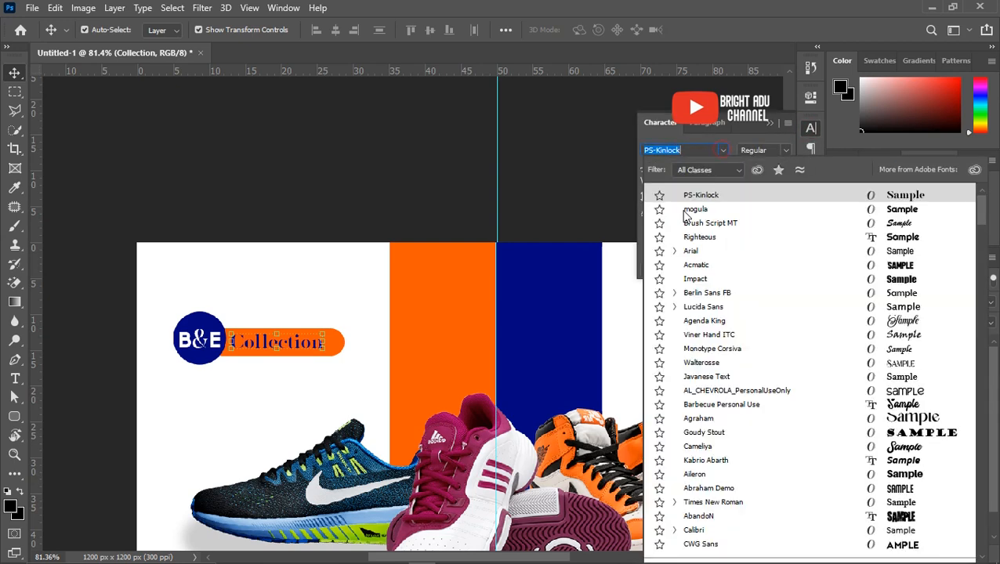
left_click(682, 209)
left_click(286, 347)
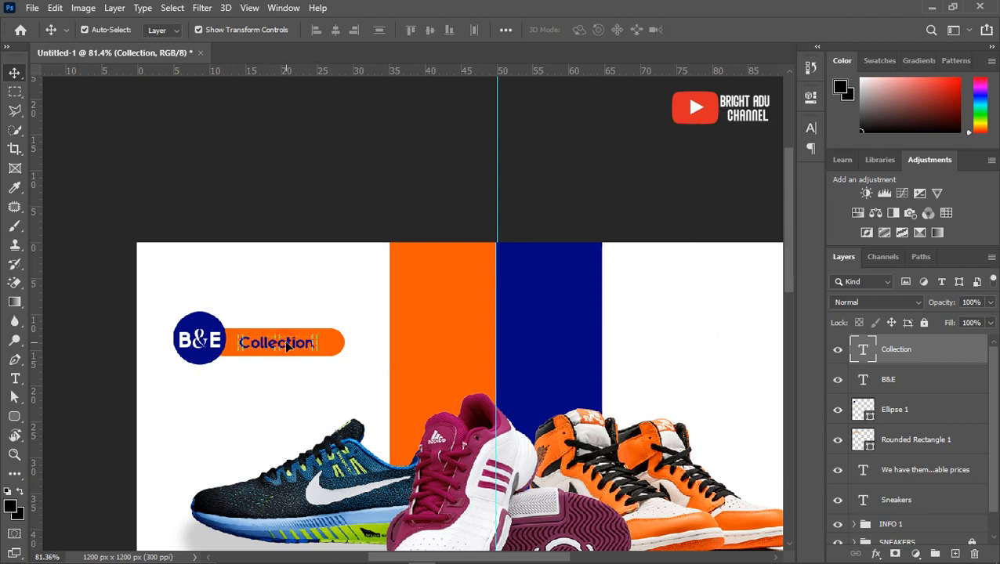
left_click_drag(285, 342, 284, 342)
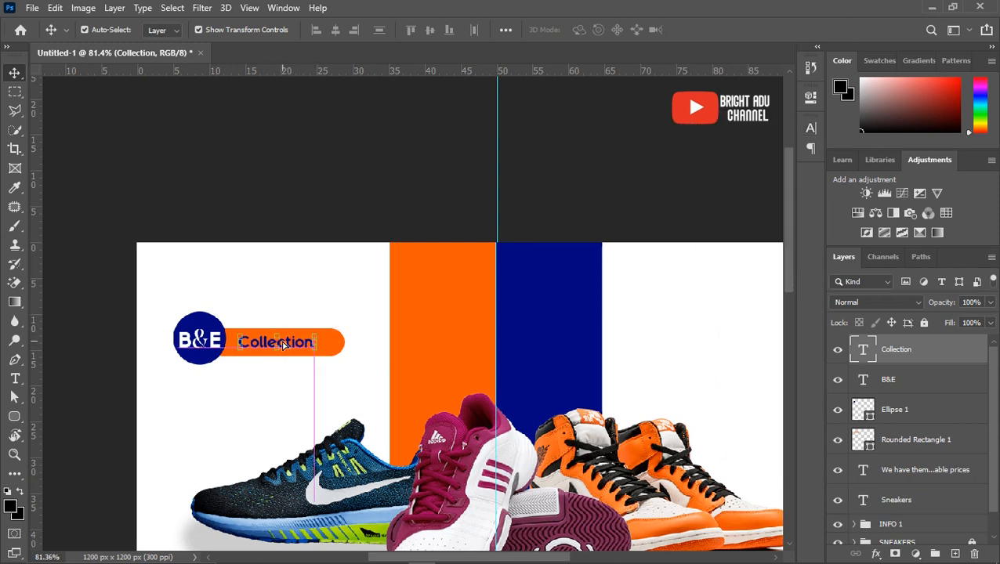
Set the colour of the Collection text to white and deselect the layer
left_click(811, 128)
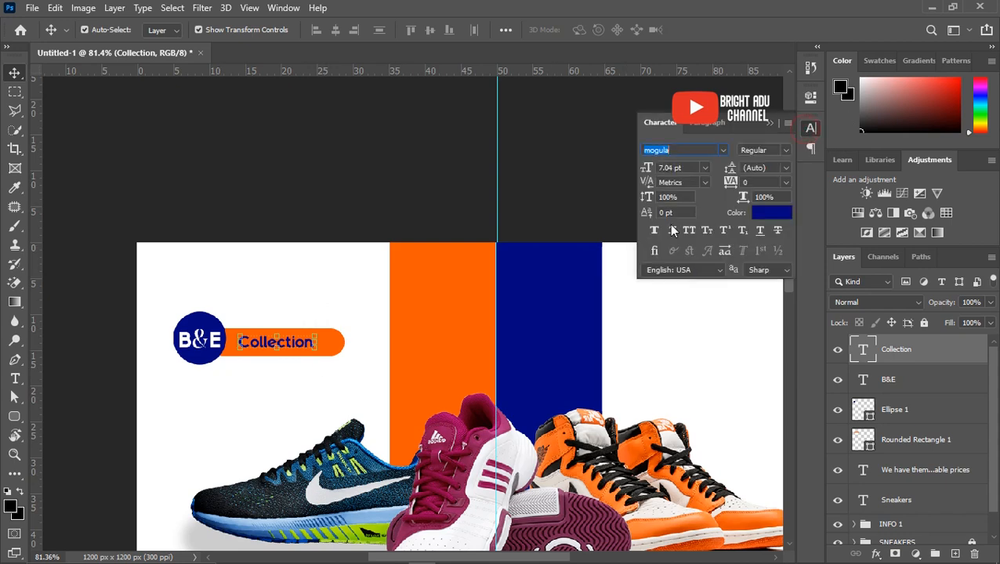
left_click(768, 210)
left_click(943, 205)
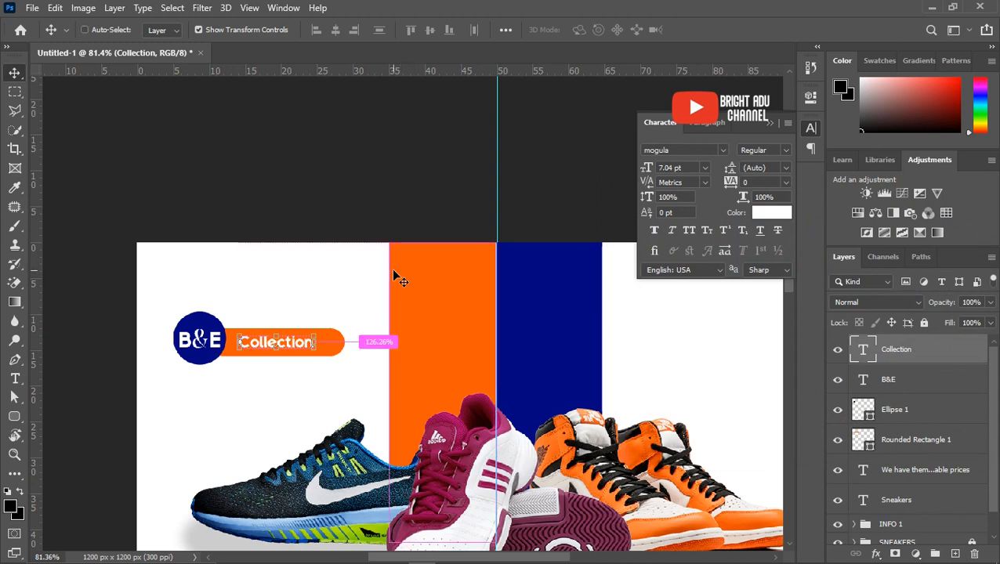
key("ctrl+0")
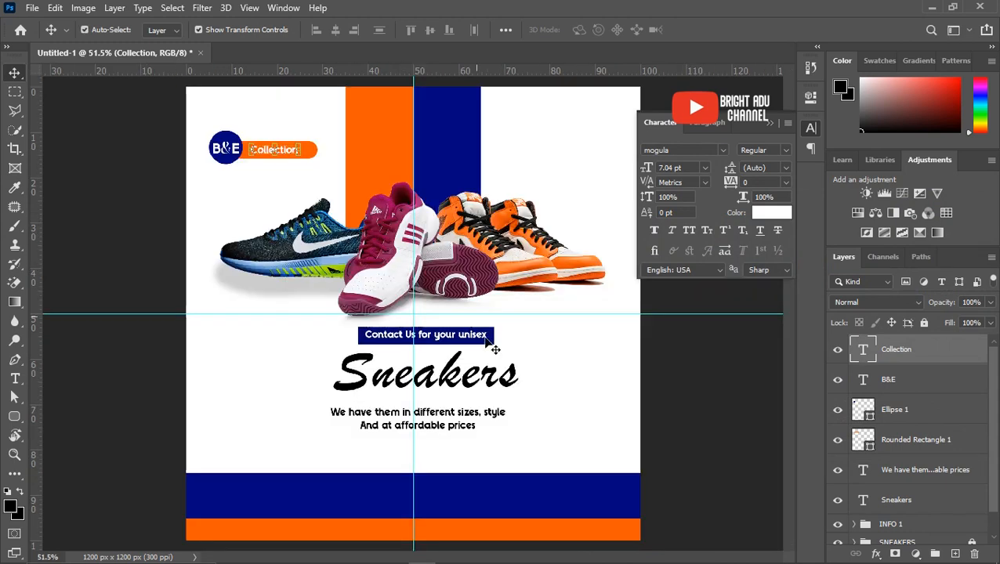
left_click(696, 408)
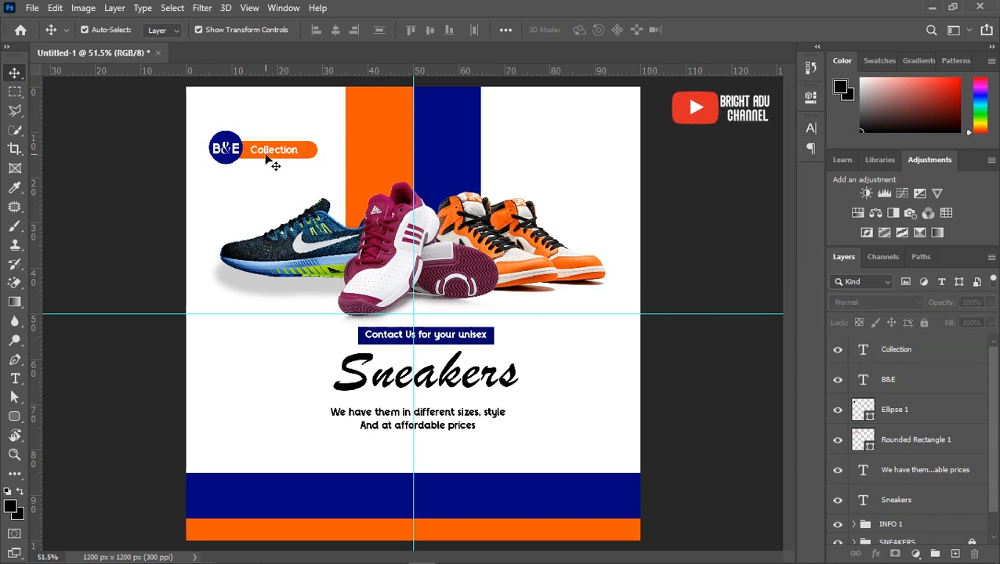
Select and link the Collection, B&E, Ellipse 1 and Rounded Rectangle 1 layers
left_click(891, 355)
left_click(908, 380, "shift")
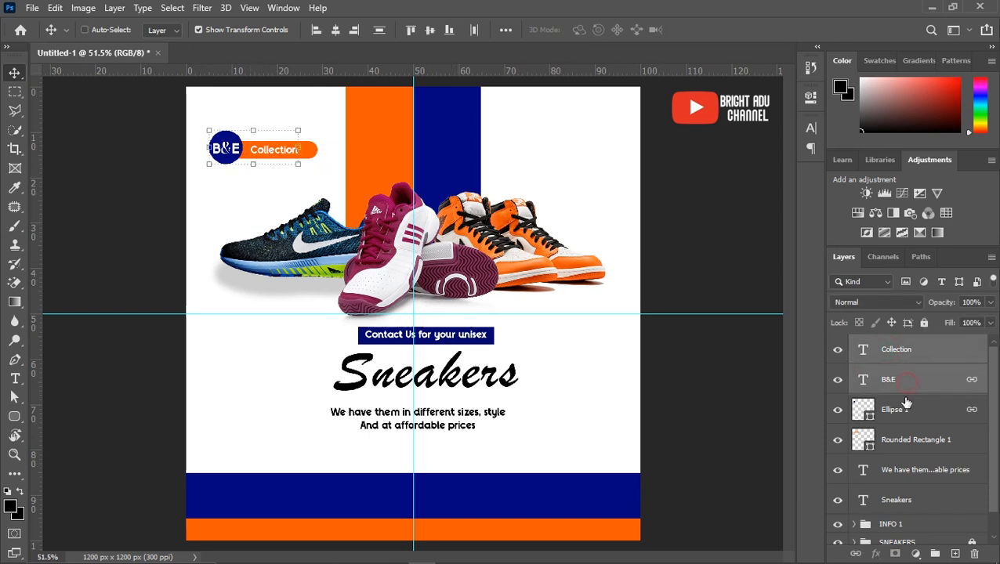
left_click(907, 411, "shift")
left_click(906, 440, "shift")
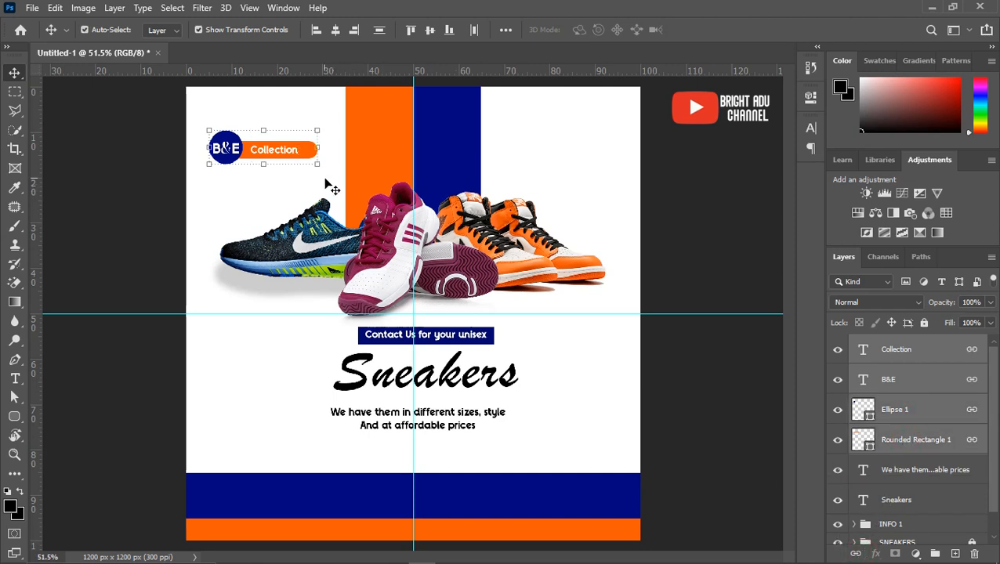
Scale the linked B&E Collection logo down proportionally and reposition it slightly higher above the blue shoe
key("ctrl+t")
left_click_drag(316, 167, 271, 138)
left_click(728, 30)
left_click(705, 188)
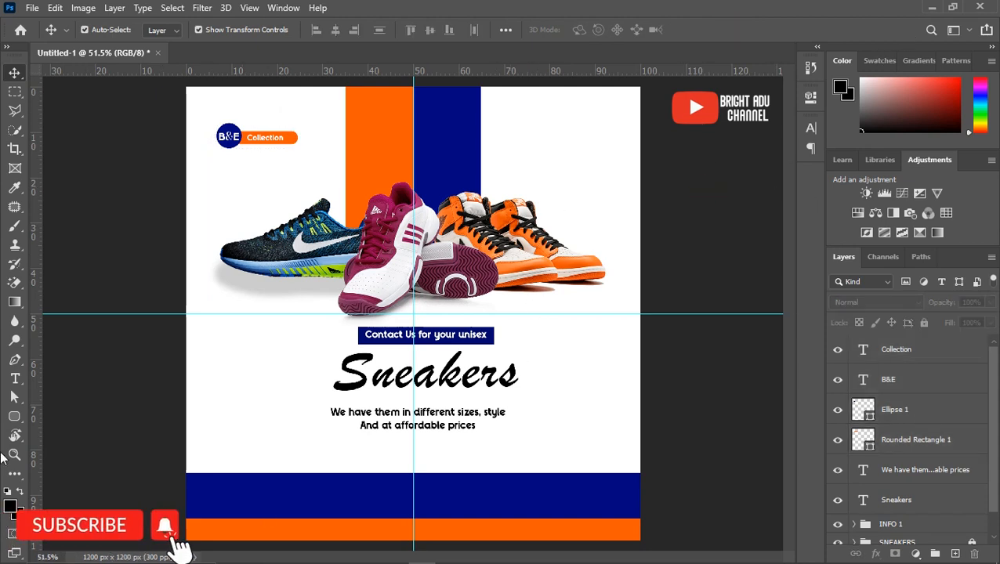
Draw a fully rounded rectangle about 358 × 65 px on the navy bar, fill it white, and move it slightly up and left
left_click(14, 416)
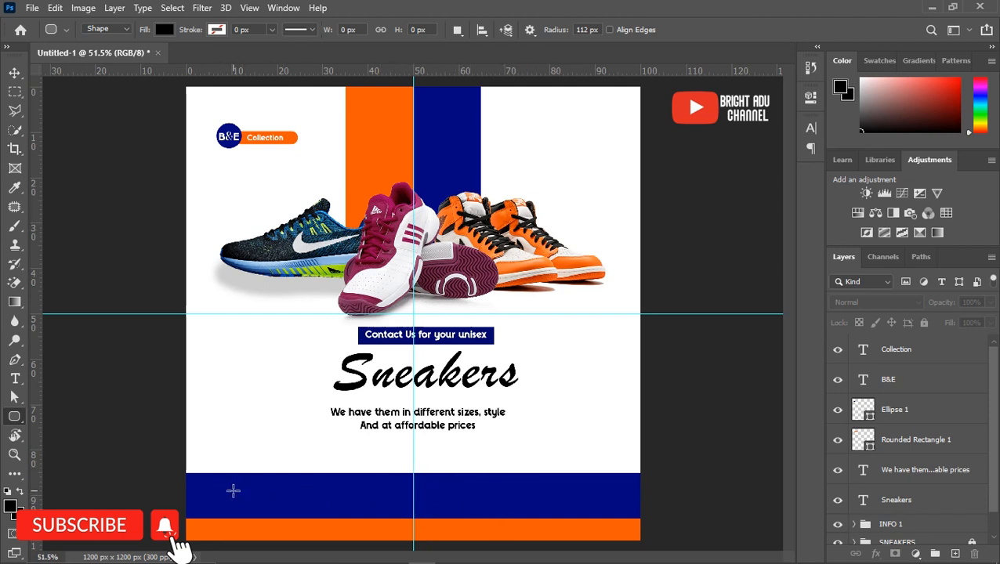
left_click_drag(233, 488, 368, 510)
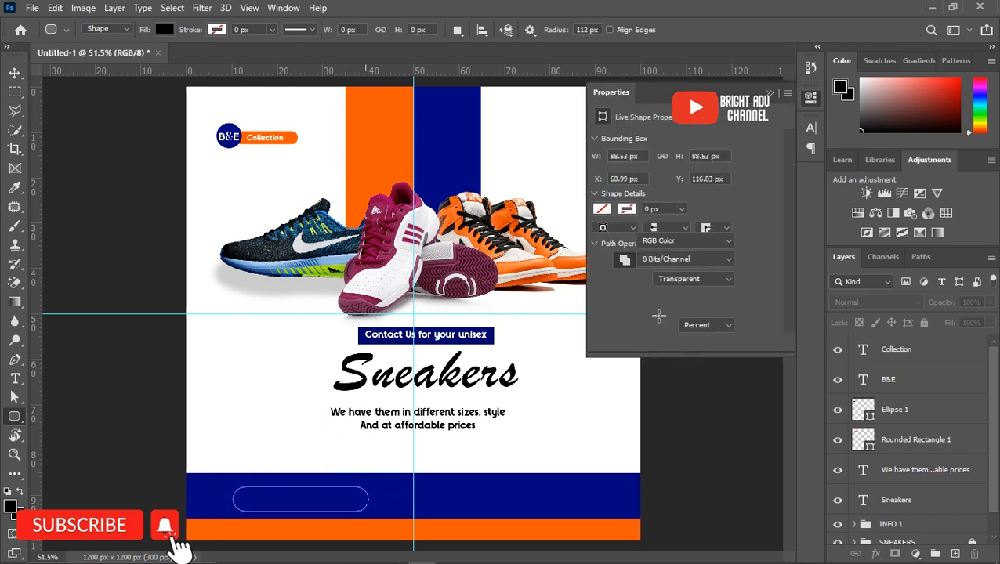
left_click(602, 185)
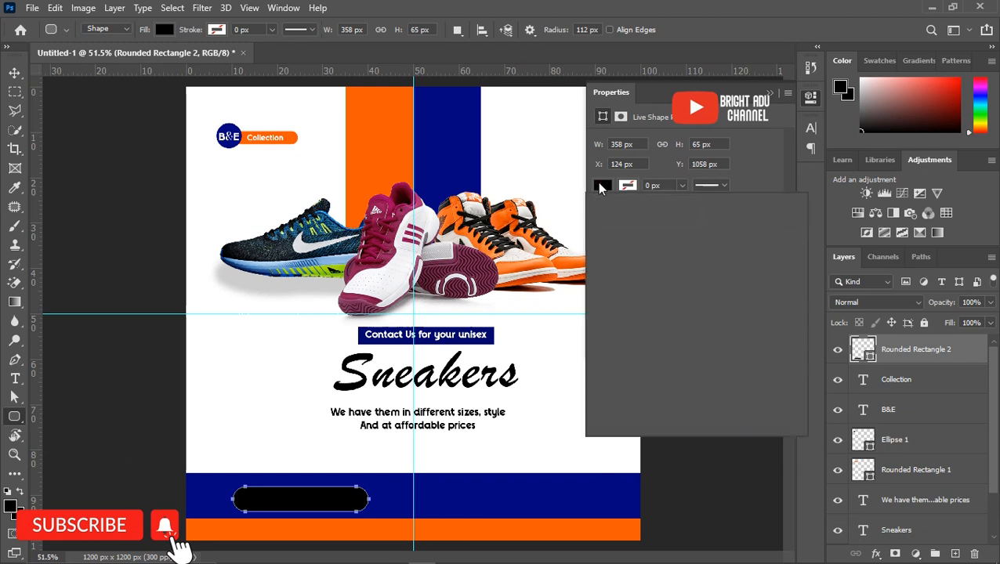
left_click(277, 359)
key("v")
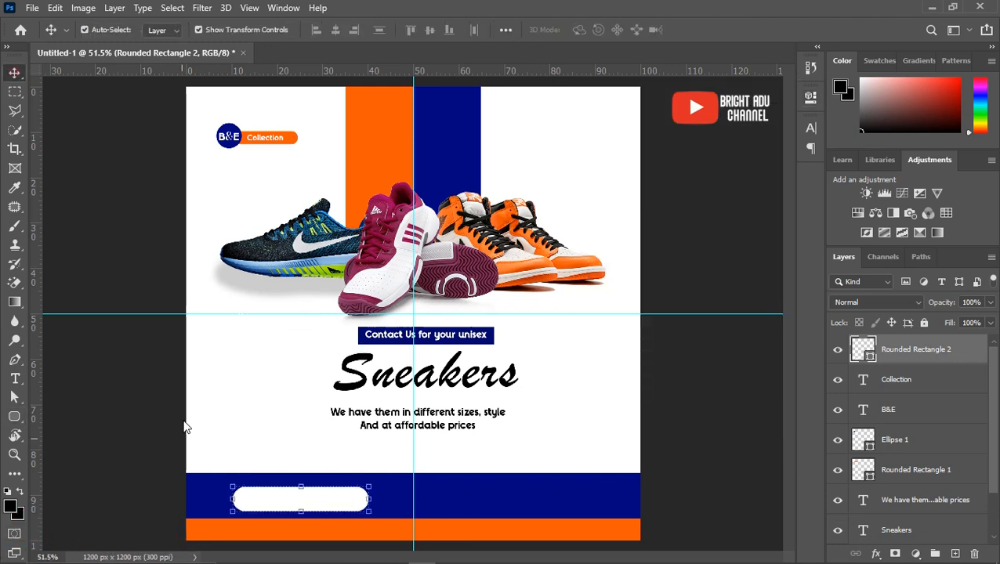
left_click_drag(313, 507, 299, 504)
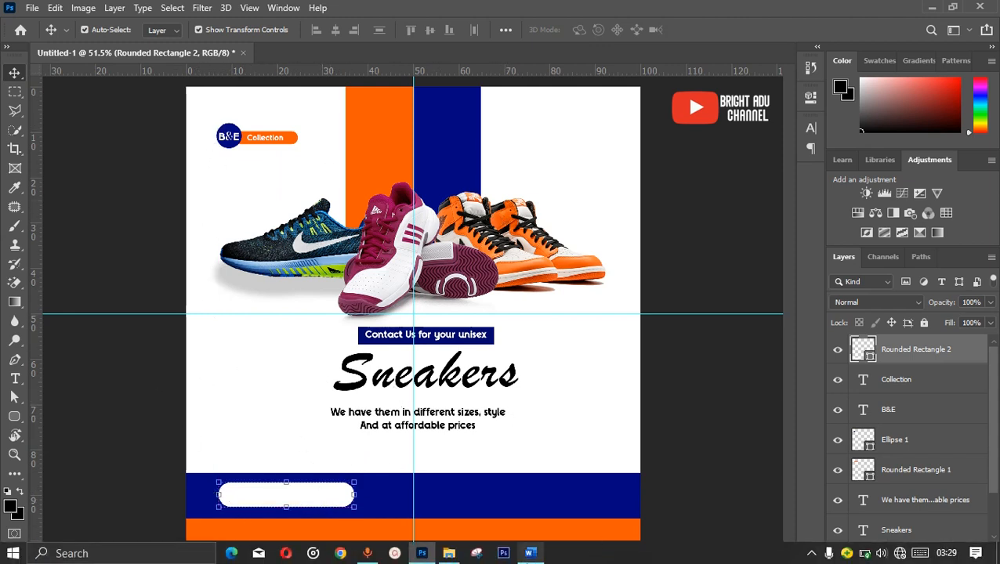
Copy the word Contact from the Word document and add it in Photoshop as white text on the navy bar beside the white pill
left_click(530, 552)
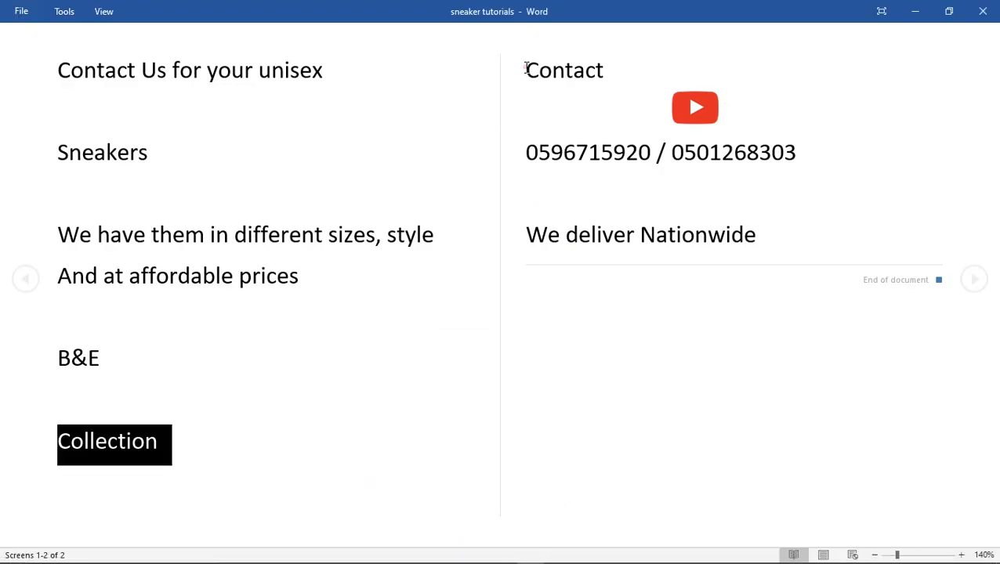
left_click_drag(526, 67, 603, 71)
mouse_move(421, 553)
left_click(394, 518)
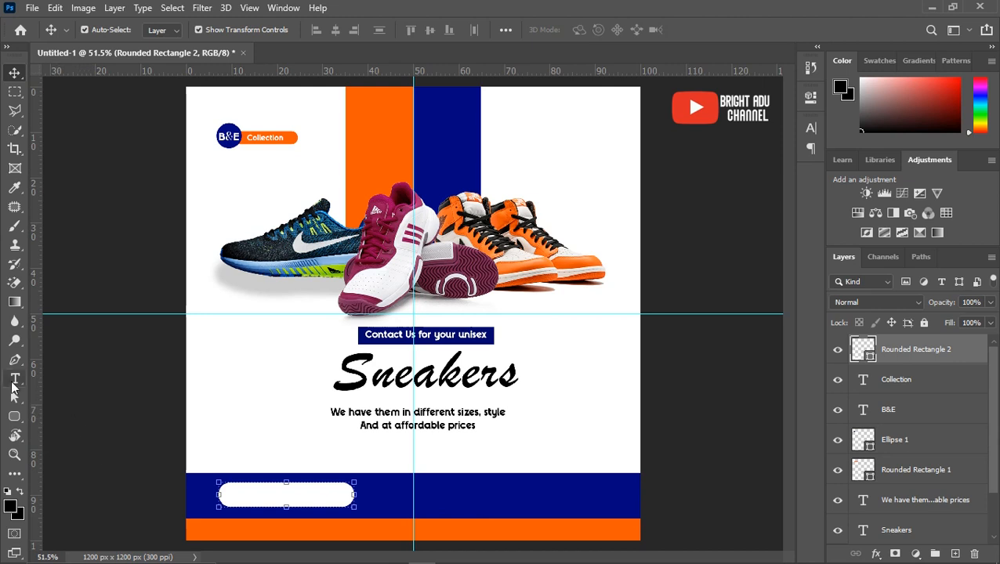
left_click(15, 379)
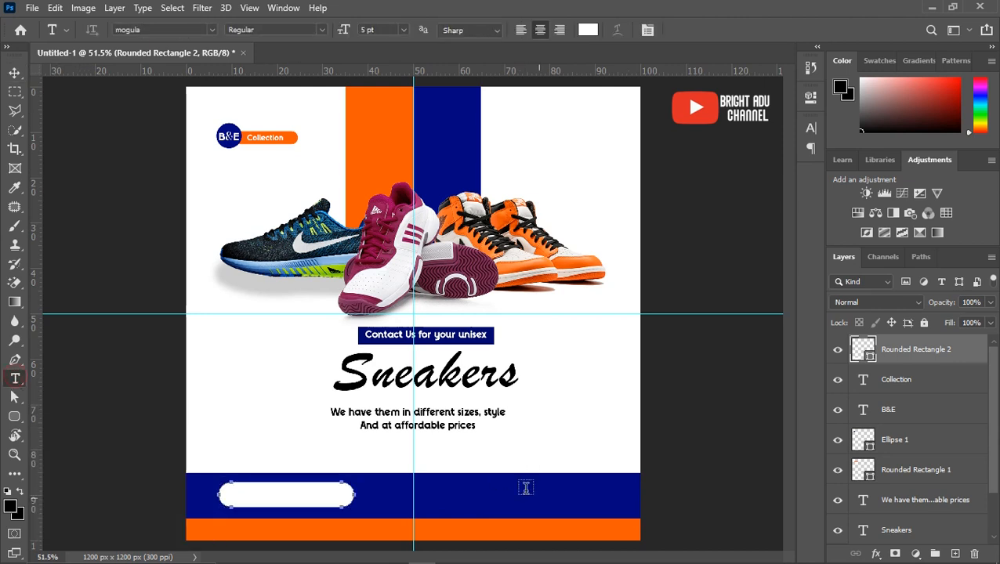
left_click(465, 498)
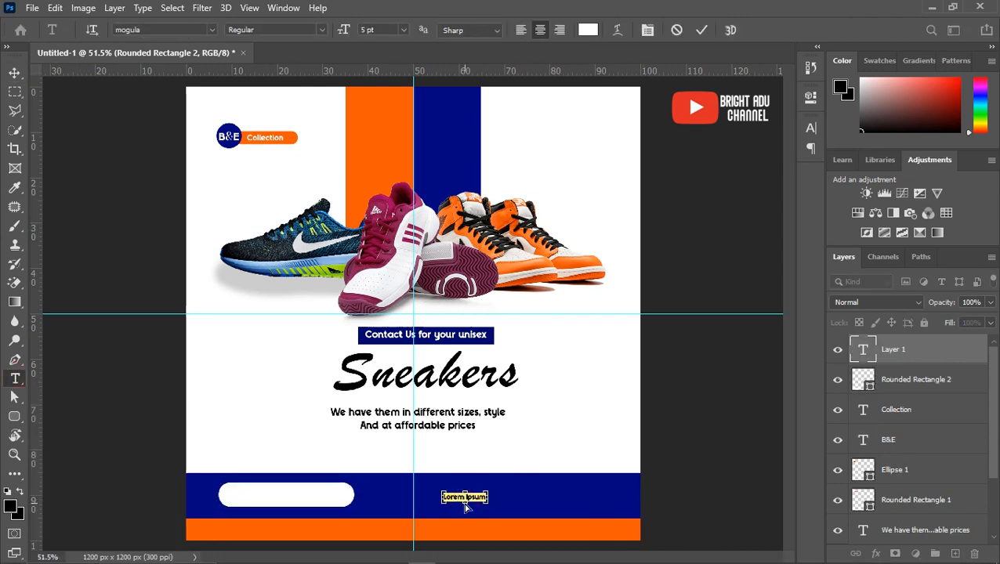
type("Contact")
left_click(703, 29)
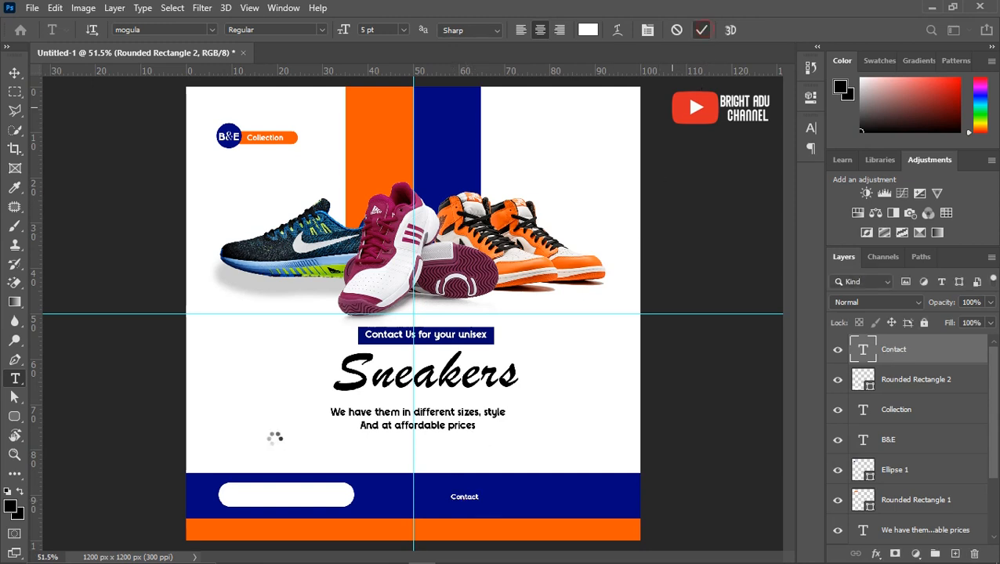
Scale the Contact text up proportionally to about 242%
key("ctrl+t")
left_click_drag(478, 502, 511, 507)
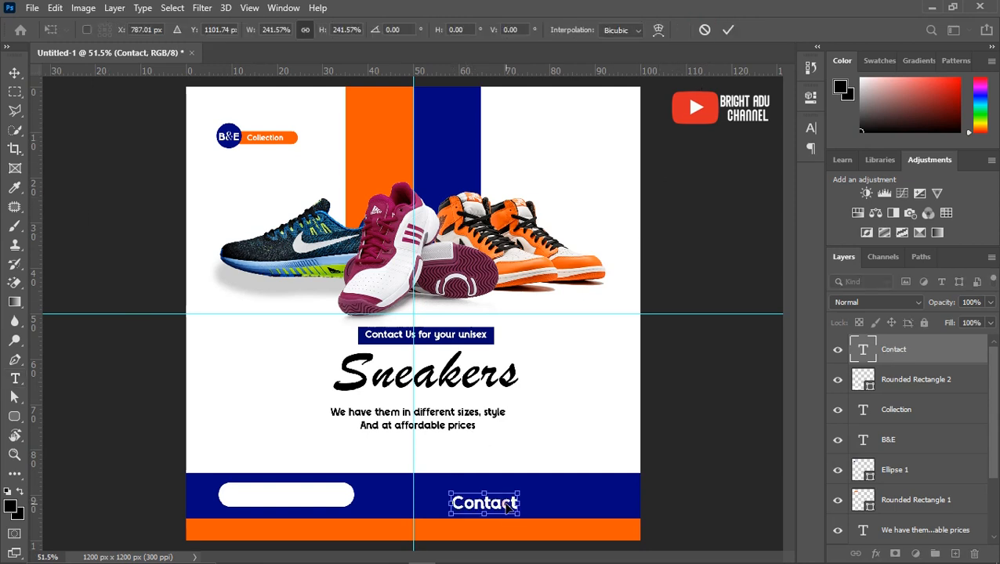
key("Return")
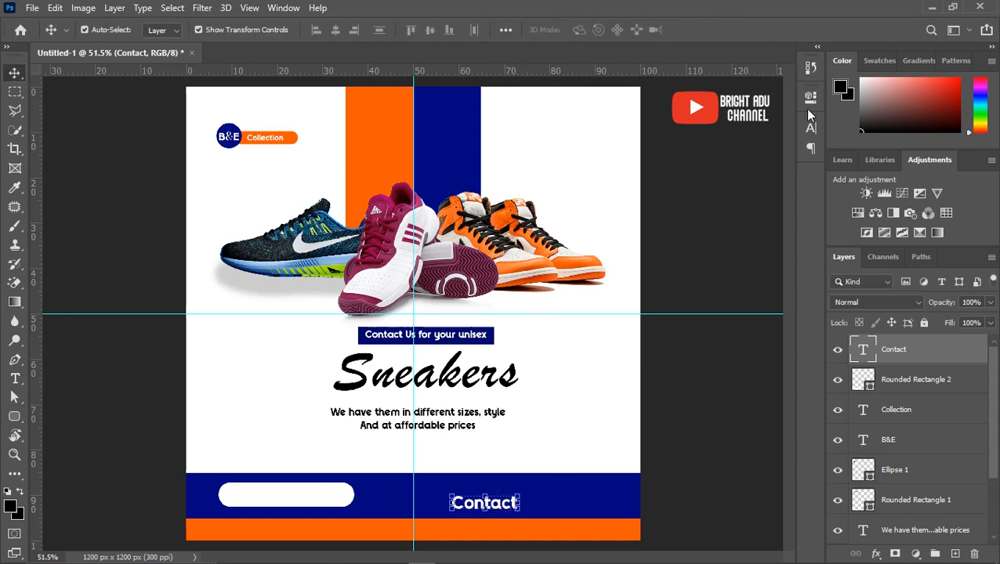
Change the font of the Contact text to Arial in the Black style
left_click(810, 128)
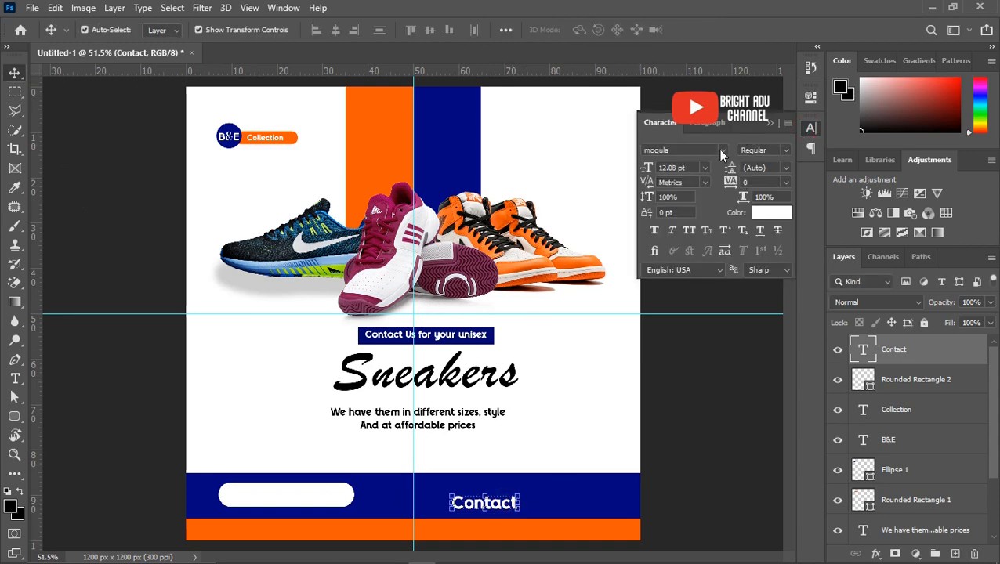
left_click(722, 150)
left_click(712, 251)
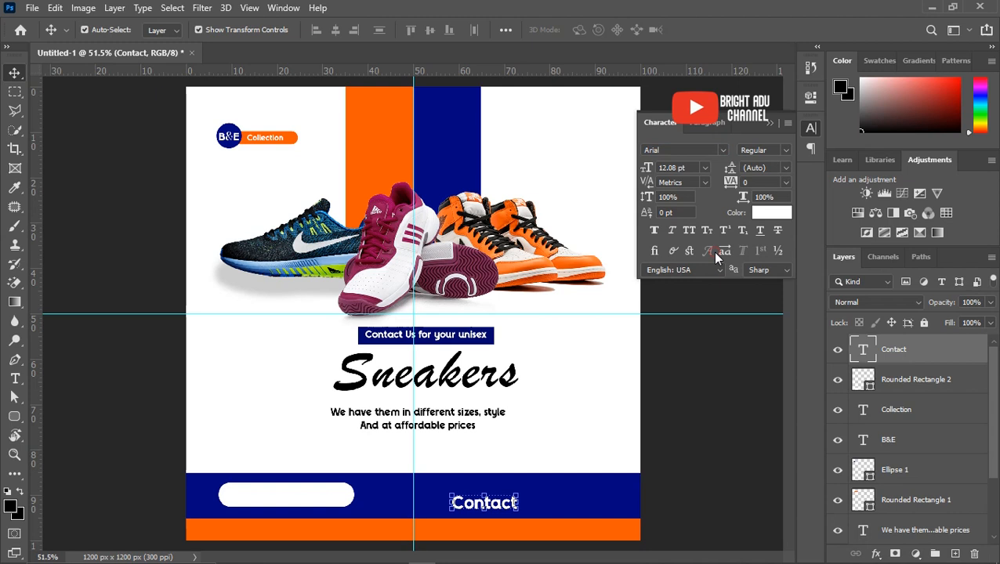
left_click(787, 153)
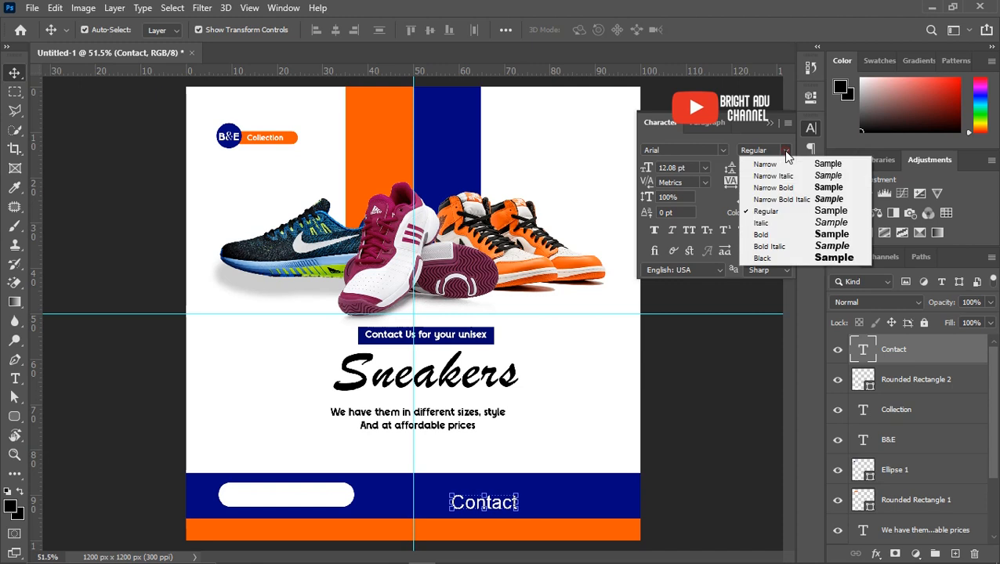
left_click(778, 259)
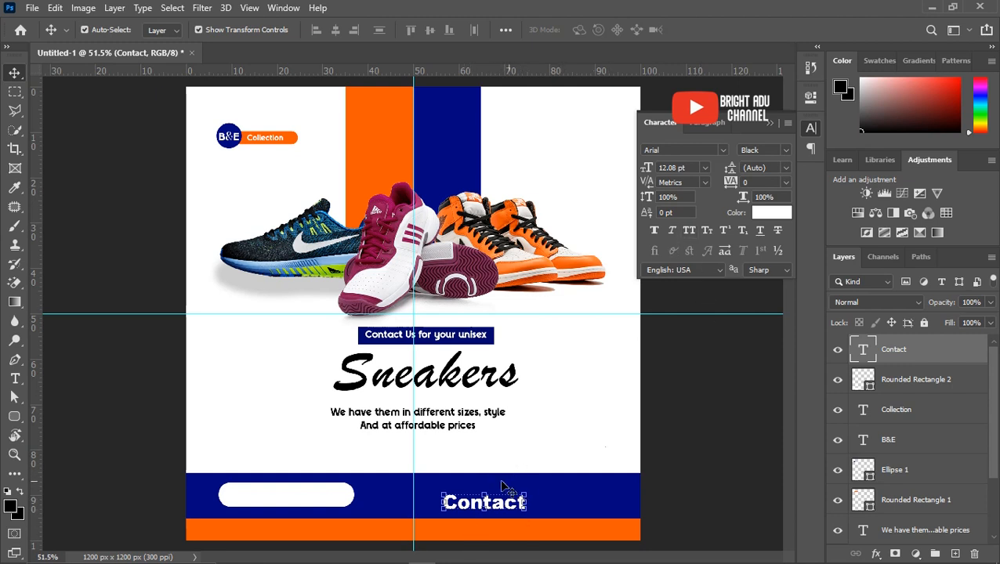
Set the Contact text to all caps in black (000000) and move it closer to the white pill
left_click(687, 231)
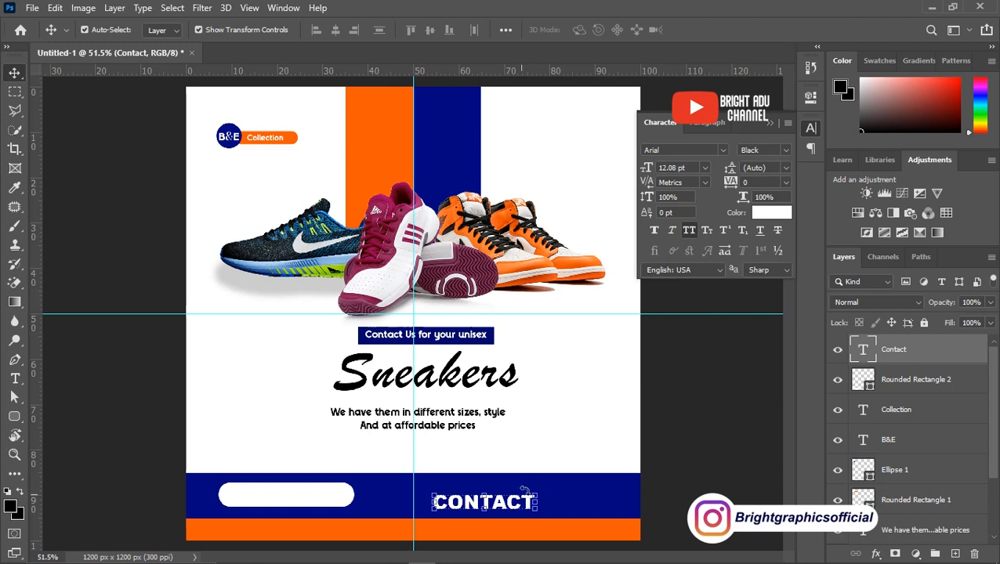
left_click_drag(518, 503, 460, 497)
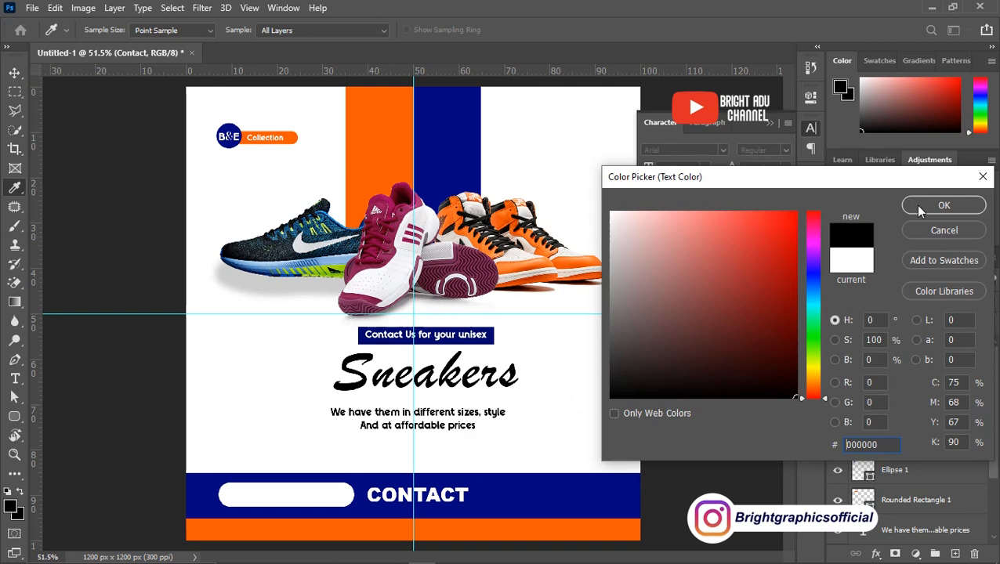
left_click(917, 206)
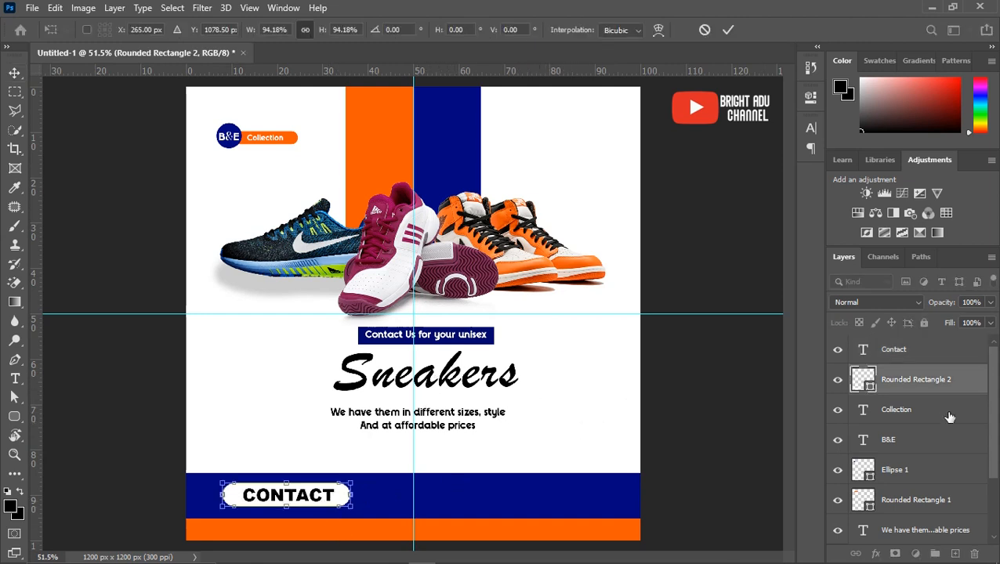
Centre the Contact text and its white pill on each other in both directions, link the two layers, and shift them slightly left
left_click(893, 350, "ctrl")
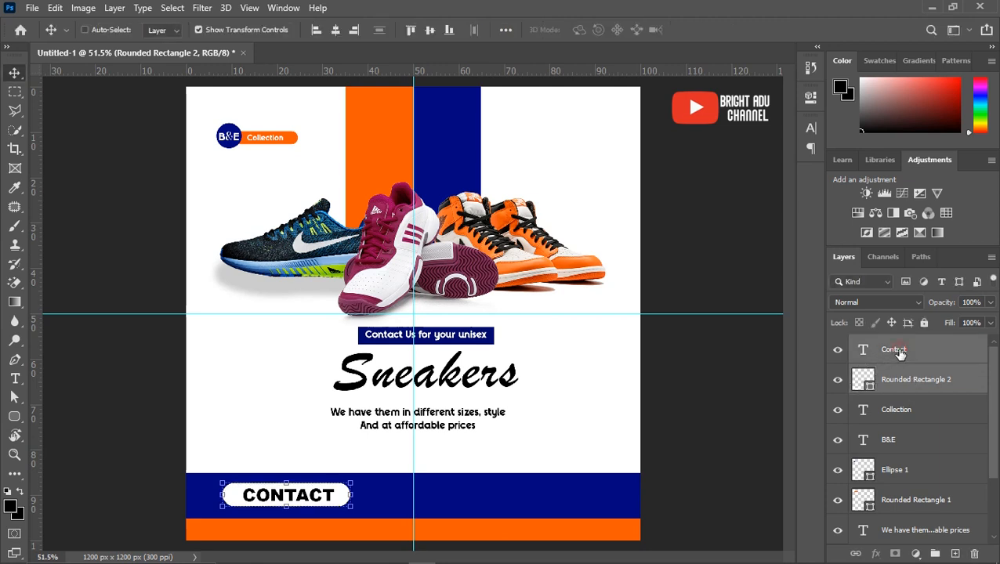
left_click(335, 32)
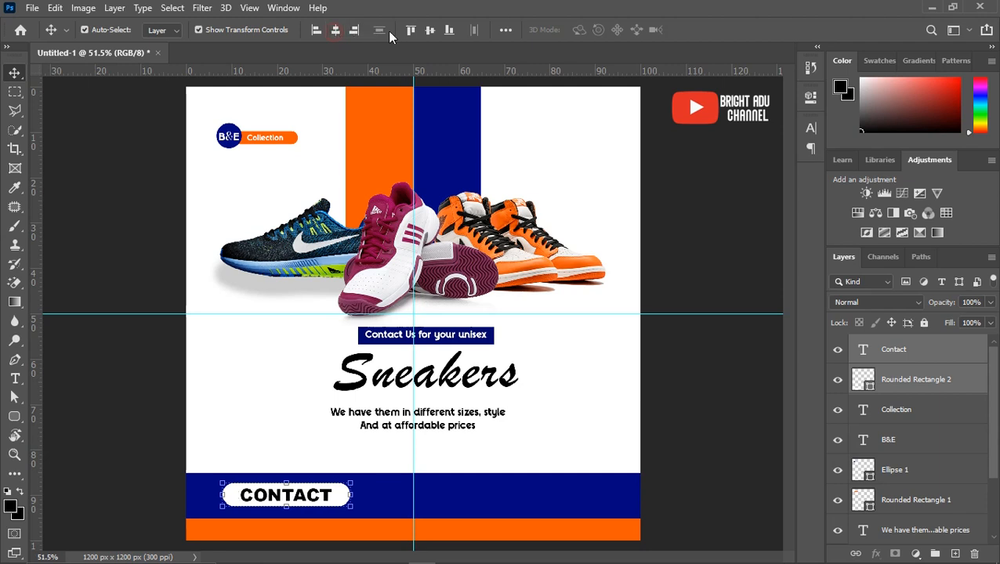
left_click(426, 36)
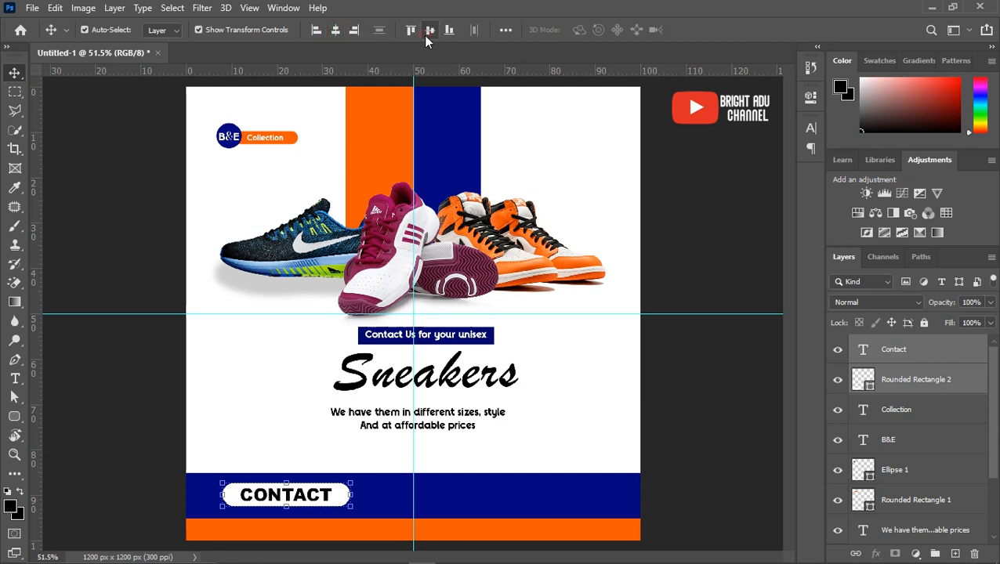
left_click(856, 554)
mouse_move(337, 501)
left_mouse_down()
mouse_move(318, 502)
mouse_move(329, 502)
left_mouse_up()
Copy the line with the two phone numbers from the Word document and return to Photoshop
key("t")
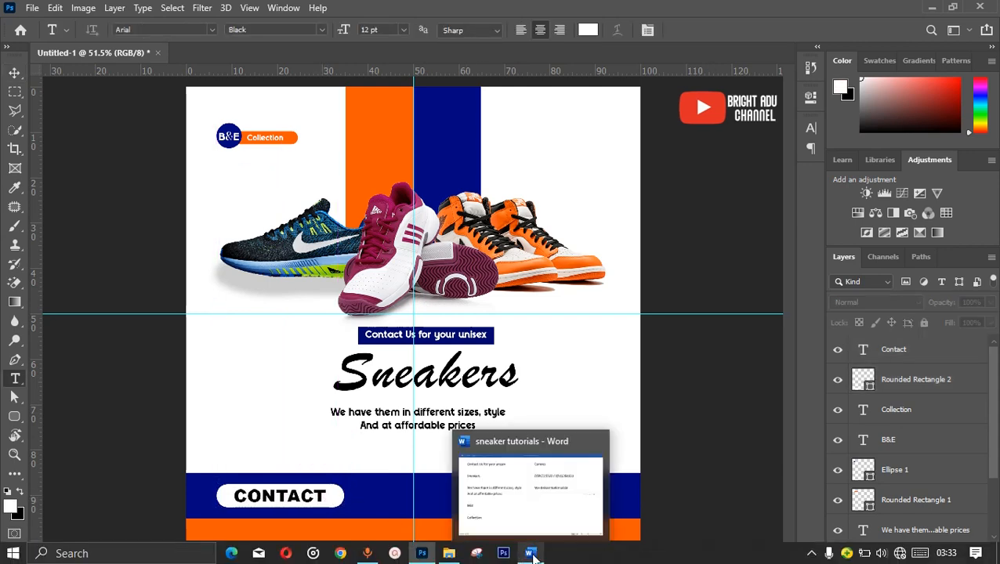
left_click(530, 554)
left_click(527, 152)
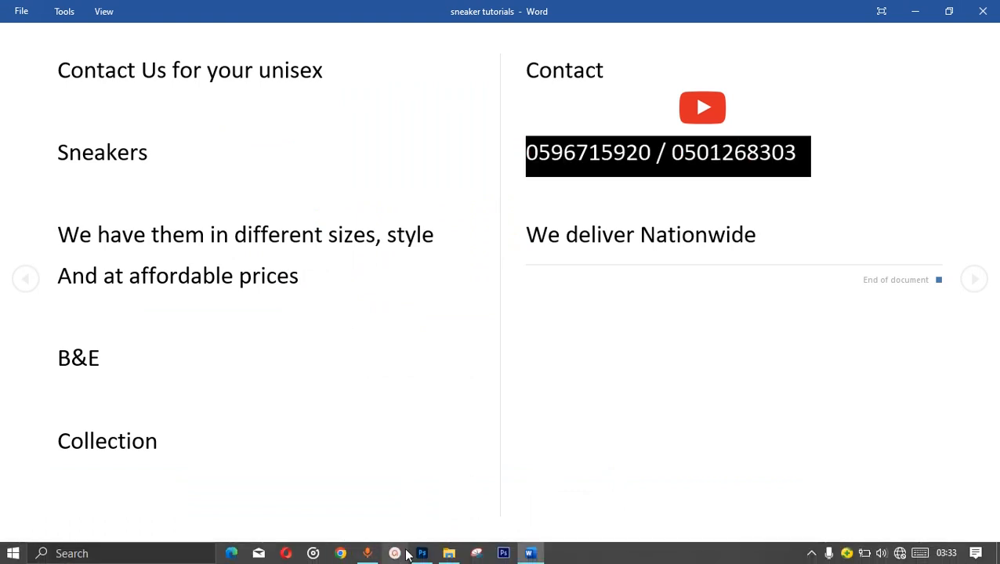
left_click(420, 553)
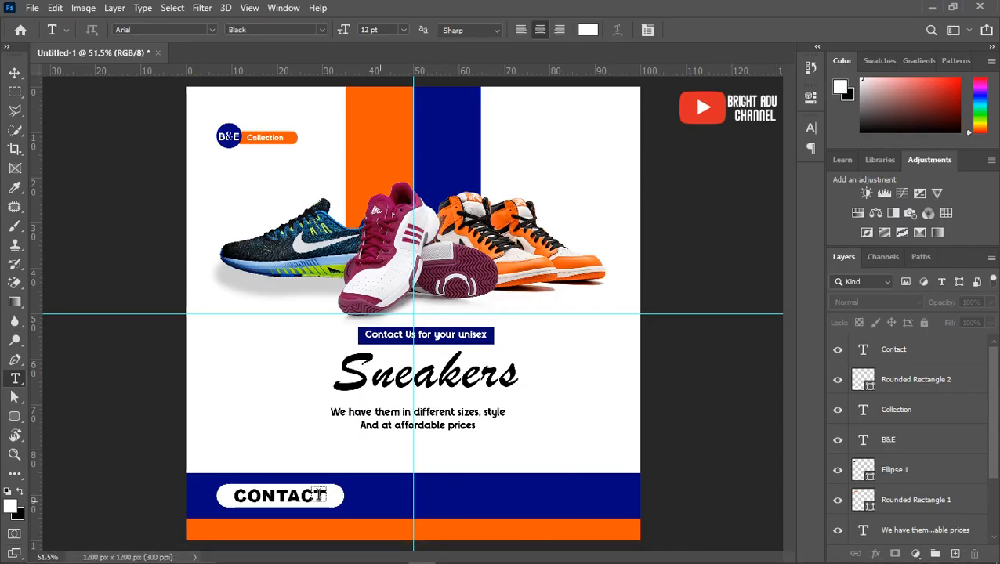
Paste the phone numbers as white text on the navy bar, scale the text down slightly and place it beside the Contact pill
left_click(459, 500)
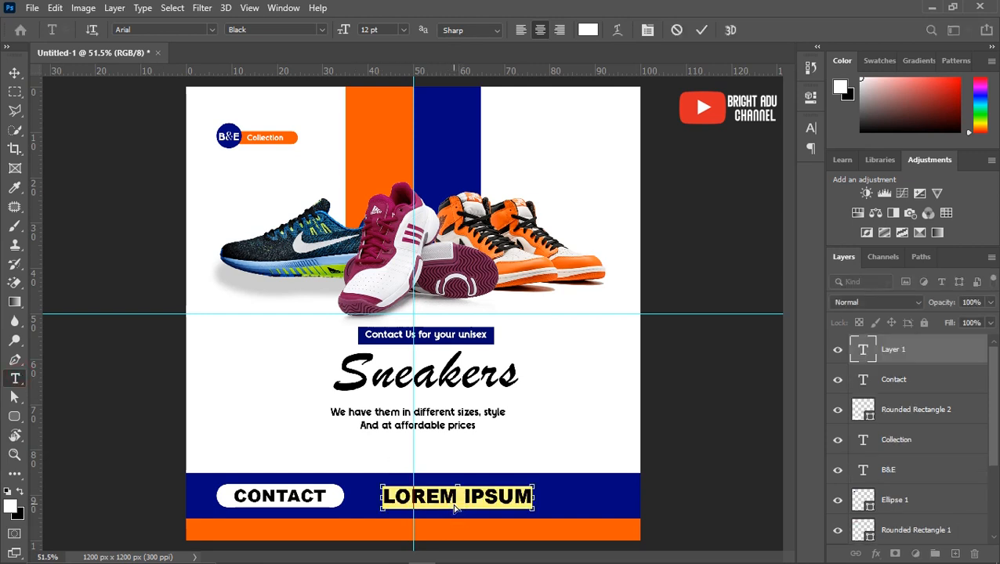
key("ctrl+v")
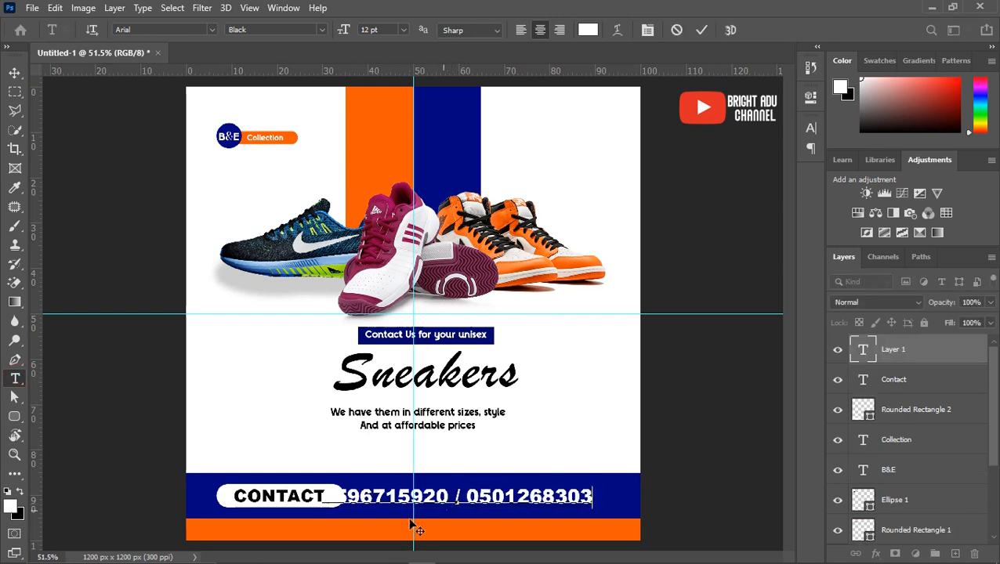
left_click(14, 73)
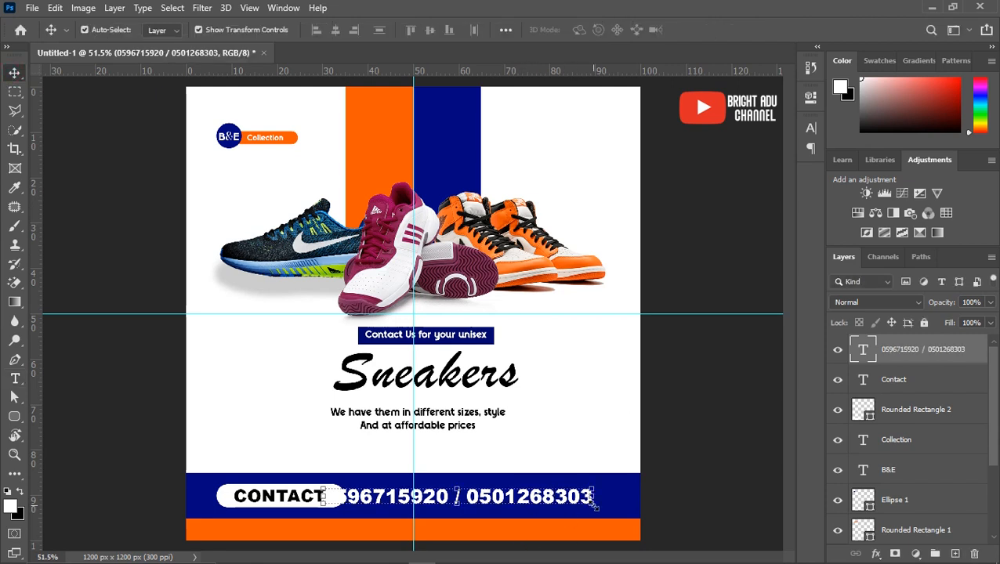
left_click_drag(594, 507, 595, 506)
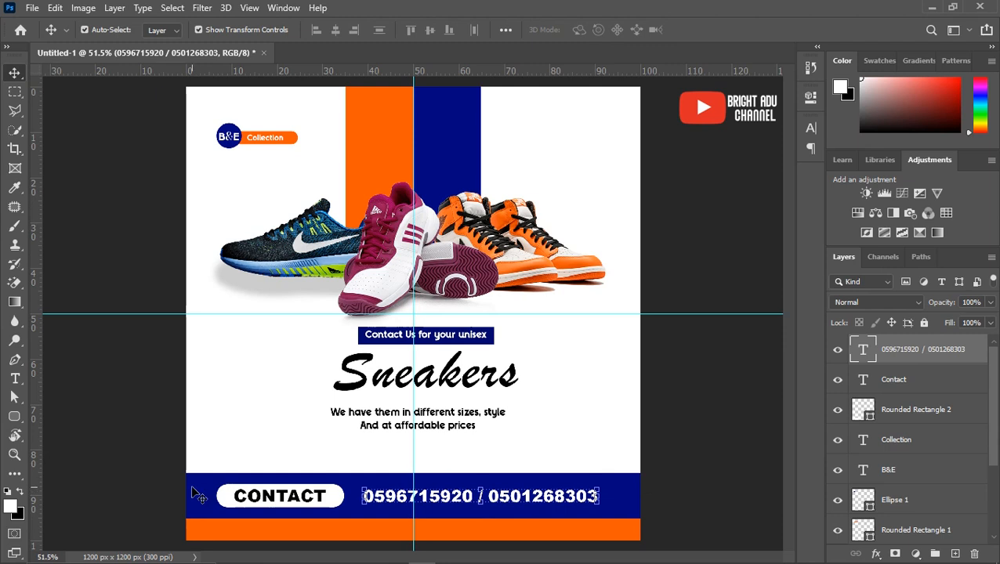
Group the Contact text and Rounded Rectangle 2 layers and name the group CONTACTS
left_click(931, 380)
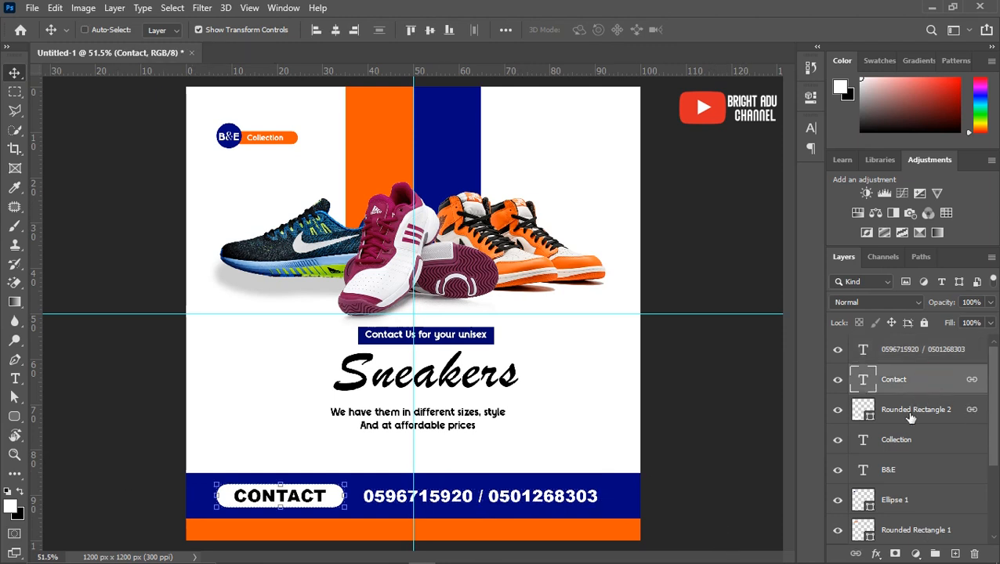
left_click(909, 418, "shift")
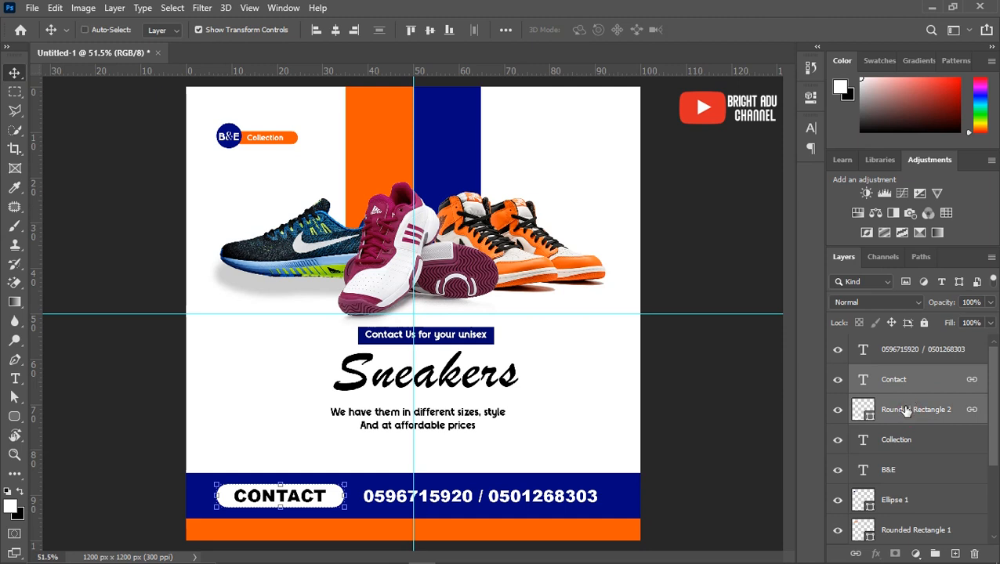
key("ctrl+g")
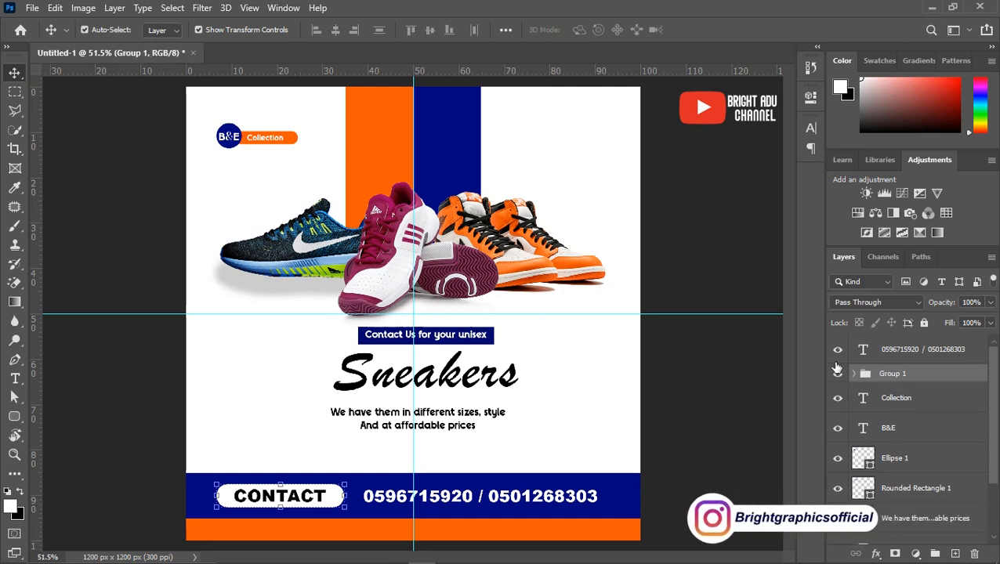
double_click(906, 375)
type("CONTACTS")
key("Return")
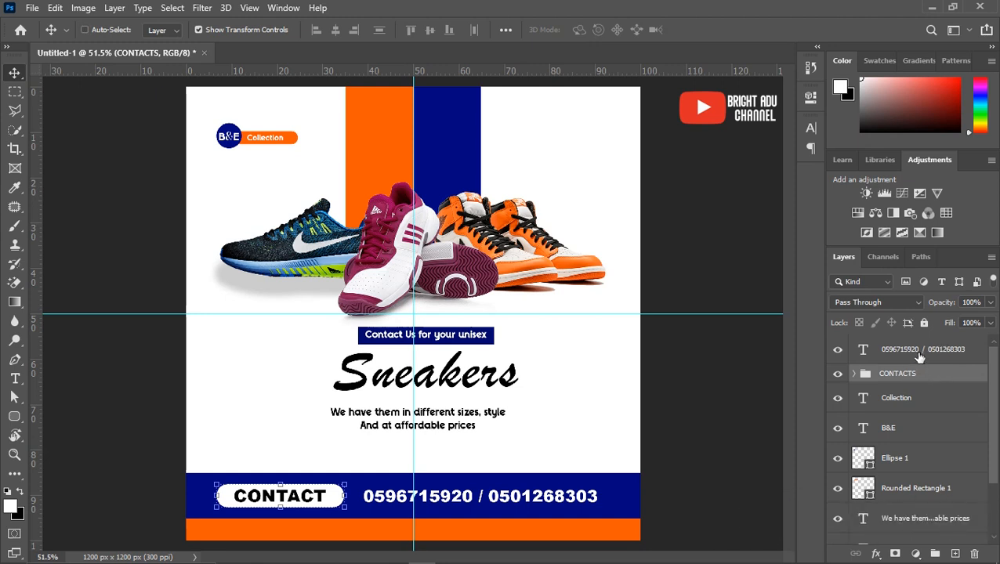
Align the vertical centres of the phone number text and the CONTACTS group
left_click(920, 355)
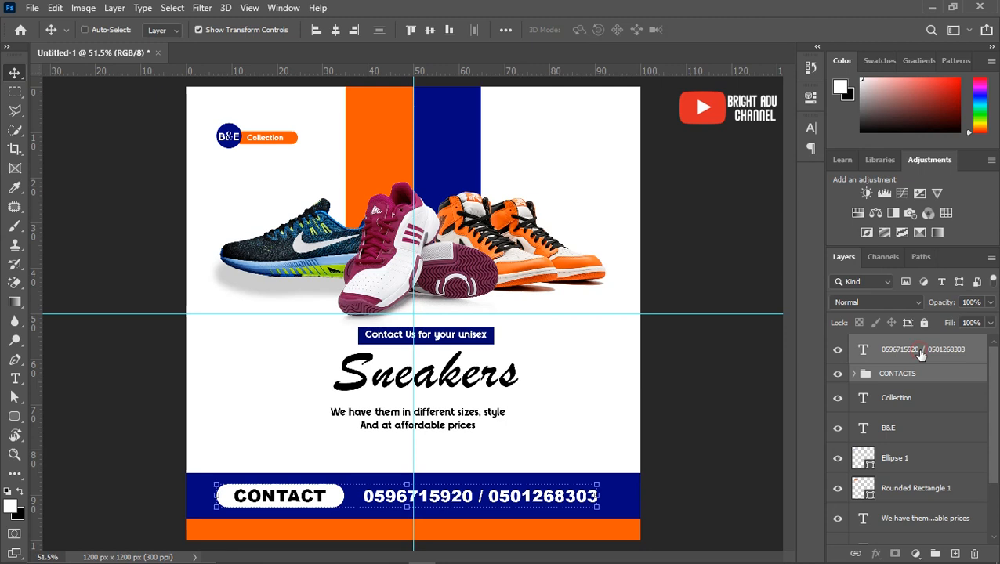
left_click(429, 32)
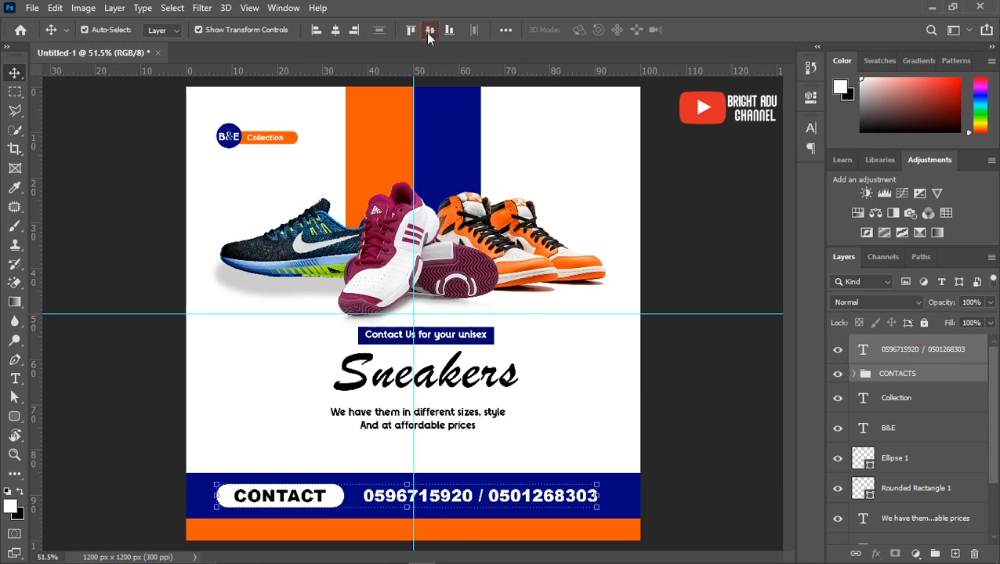
Switch to the Word document, copy the line "We deliver Nationwide" and return to Photoshop
left_click(676, 496)
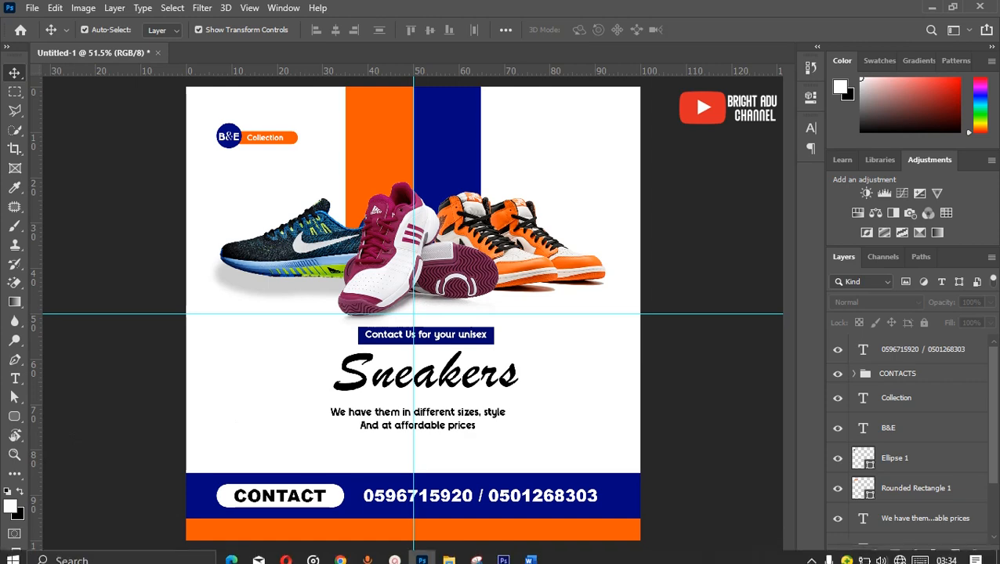
left_click(530, 553)
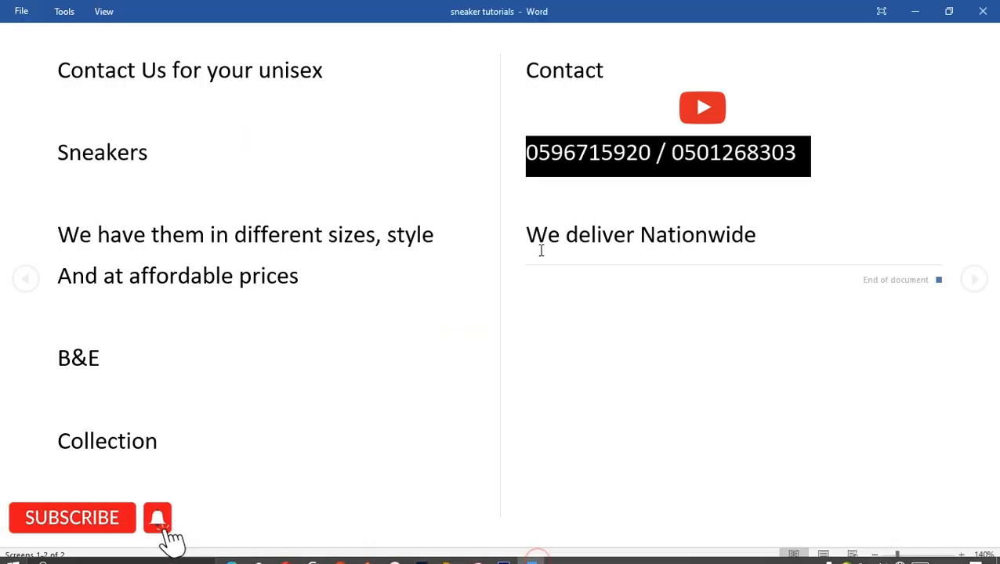
left_click_drag(526, 236, 787, 230)
key("ctrl+c")
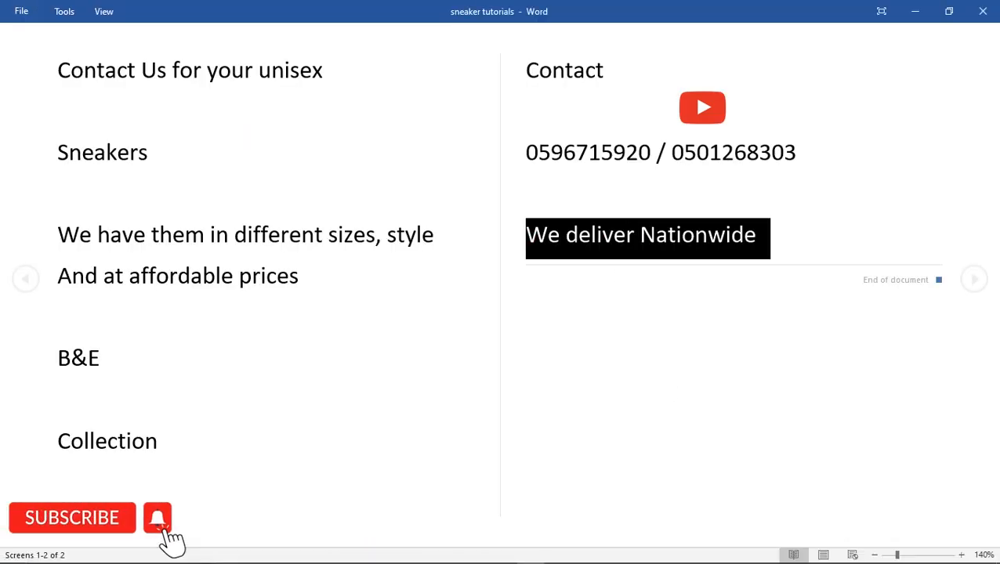
left_click(421, 553)
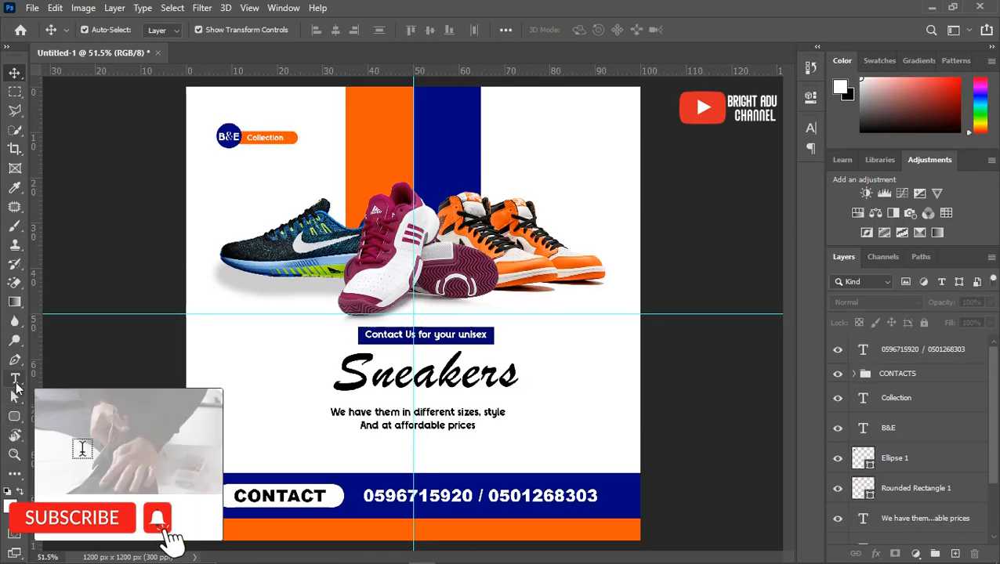
Paste "We deliver Nationwide" as a new white text layer on the orange strip below the navy bar
left_click(15, 378)
left_click(380, 530)
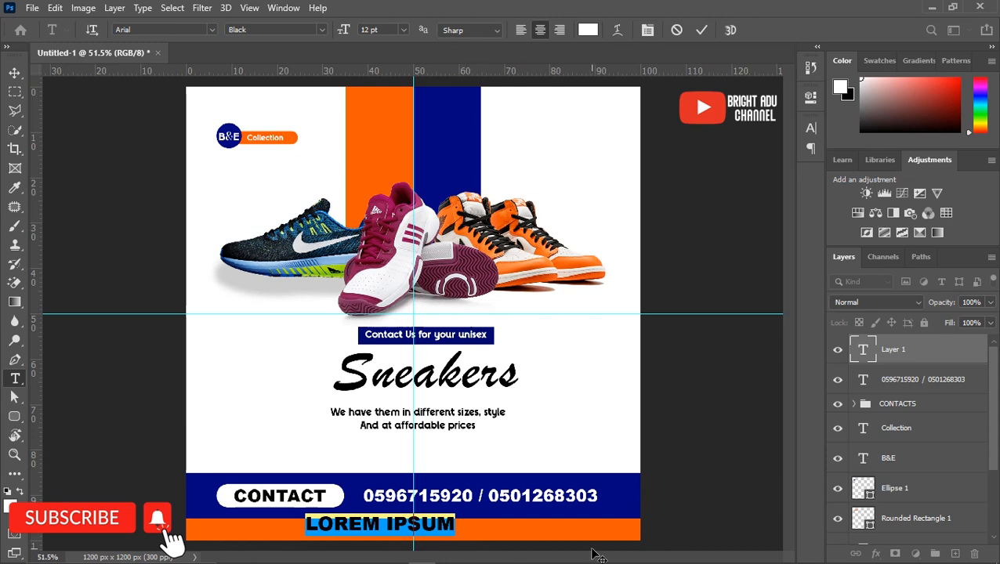
key("ctrl+v")
key("ctrl+Return")
key("v")
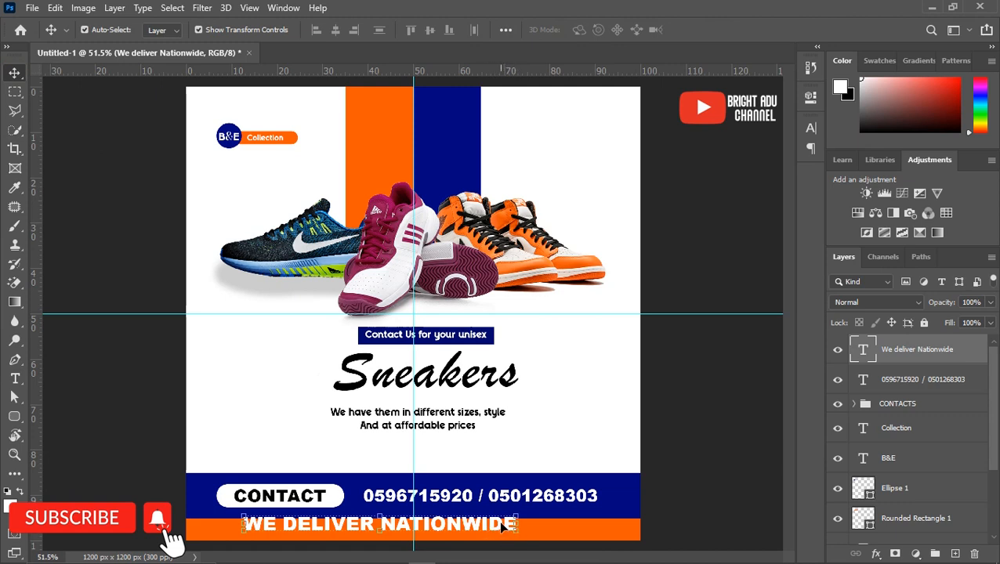
Change the "We deliver Nationwide" text to the mogula font and turn off All Caps
left_click(811, 130)
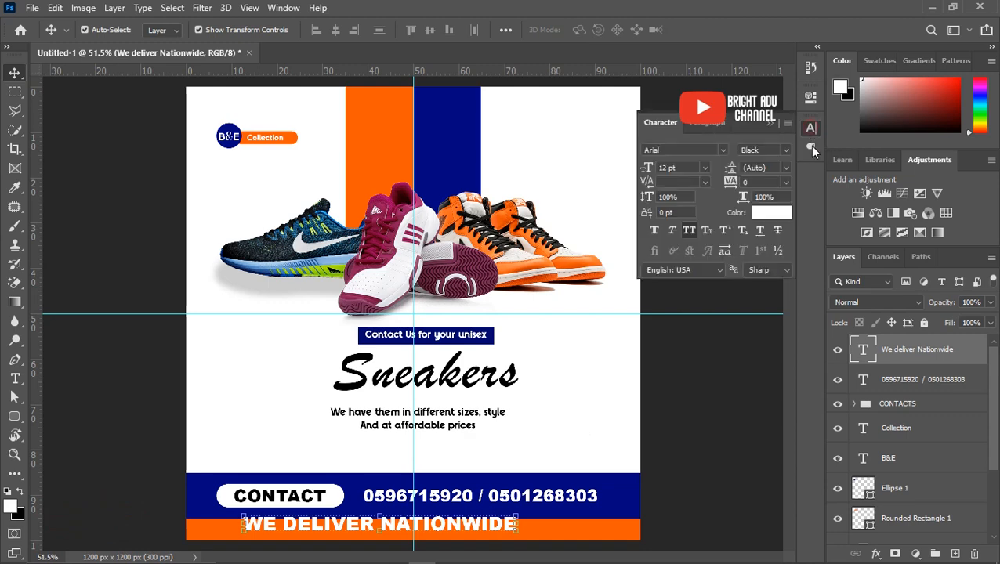
left_click(721, 149)
left_click(703, 210)
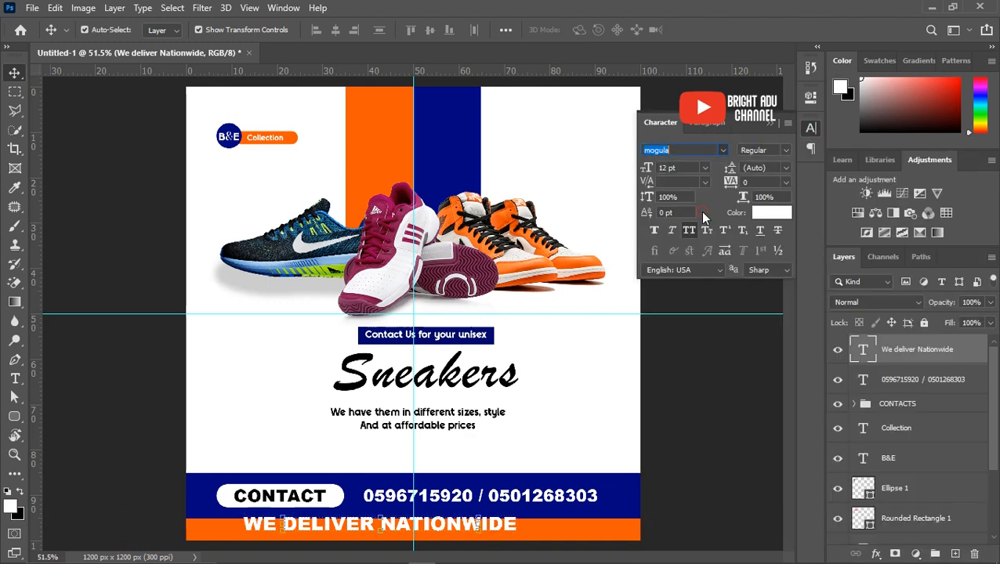
left_click(689, 230)
Move the "We deliver Nationwide" text to the middle of the orange strip and scale it down to about 72%
left_click_drag(338, 525, 370, 532)
left_click(503, 539)
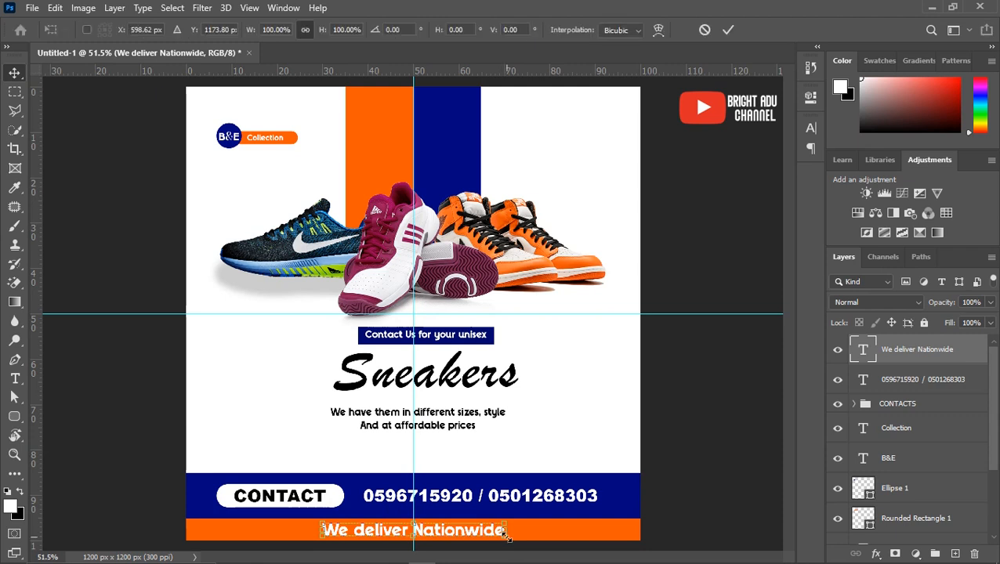
left_click_drag(503, 539, 477, 539)
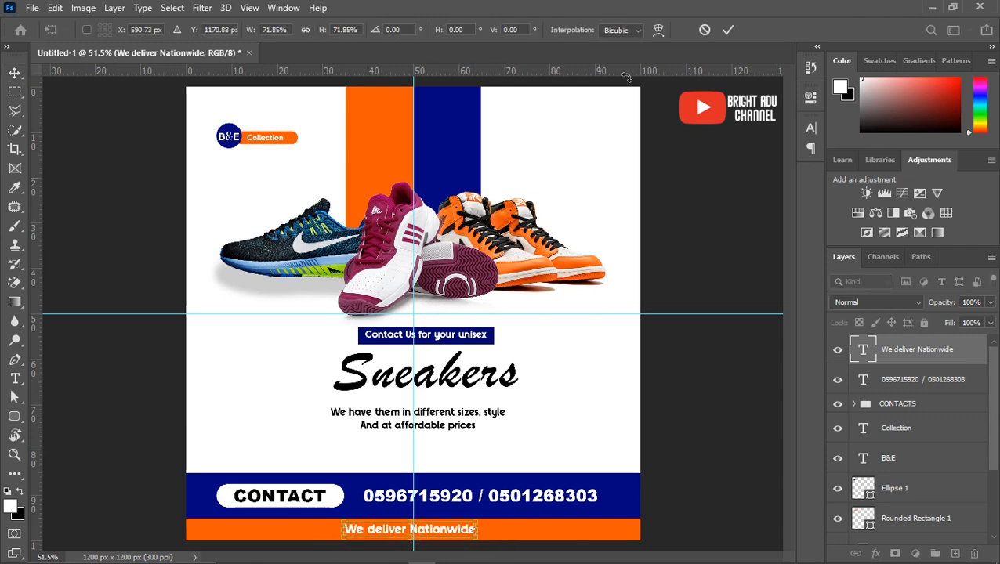
left_click(728, 30)
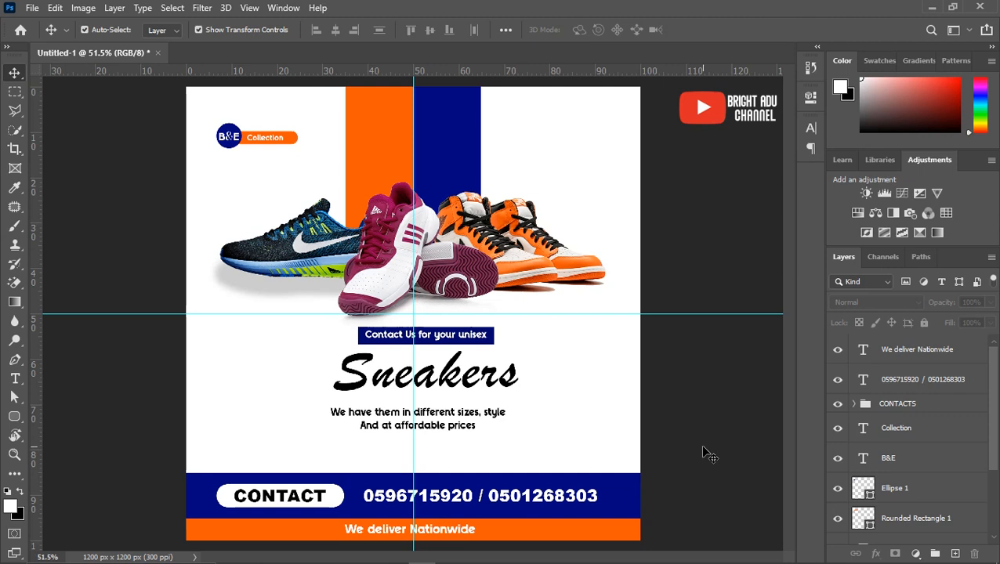